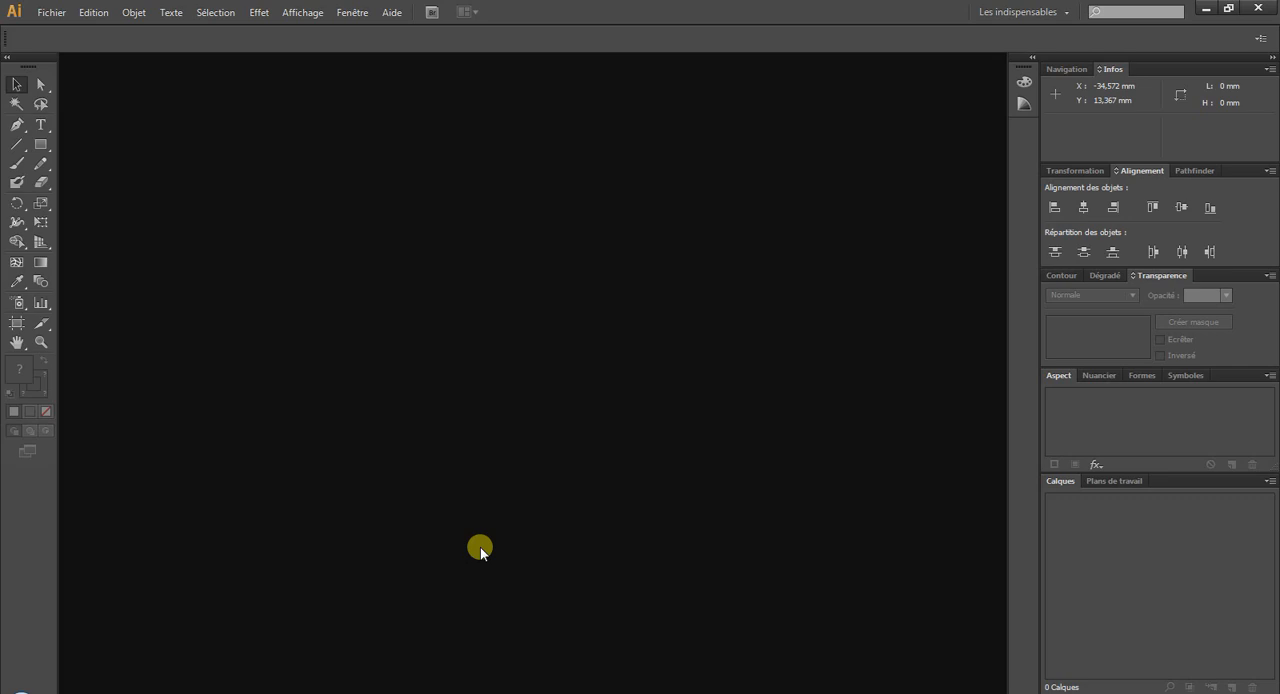
Create a new blank portrait document with the default settings.
left_click(52, 12)
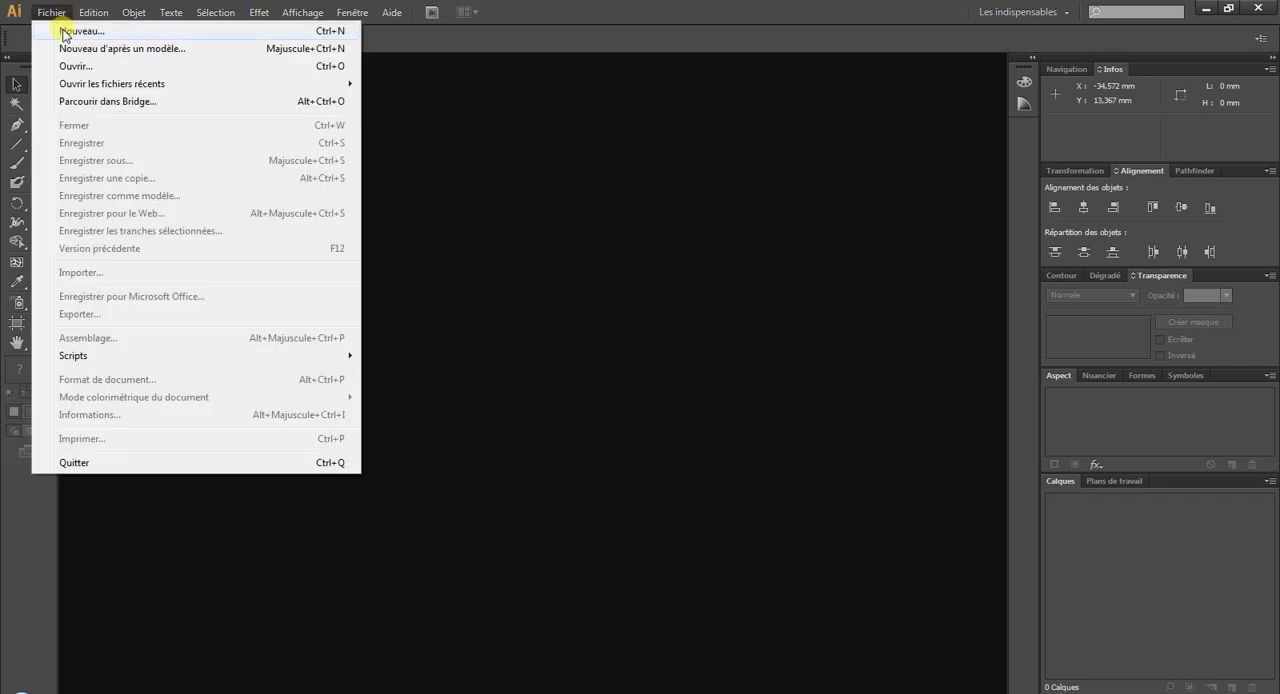
left_click(64, 33)
left_click(727, 502)
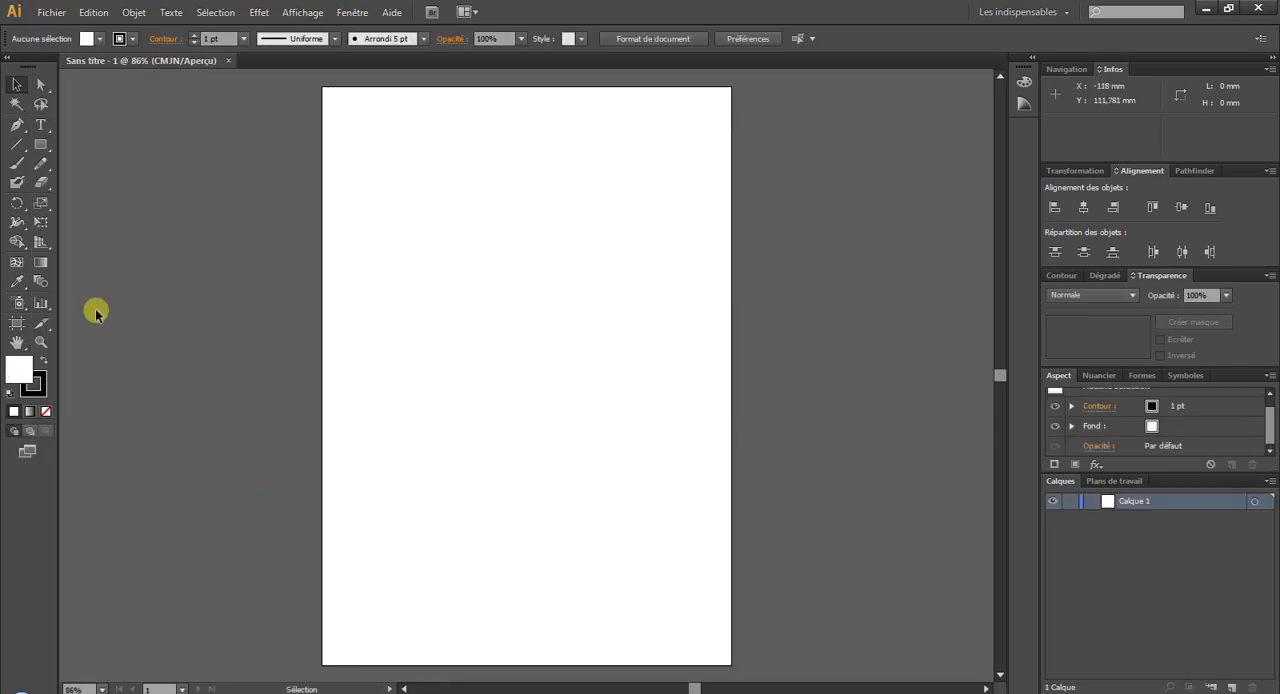
Import the Cupcake JPEG sketch onto the artboard, embed it in the document and deselect it.
left_click(52, 12)
left_click(89, 271)
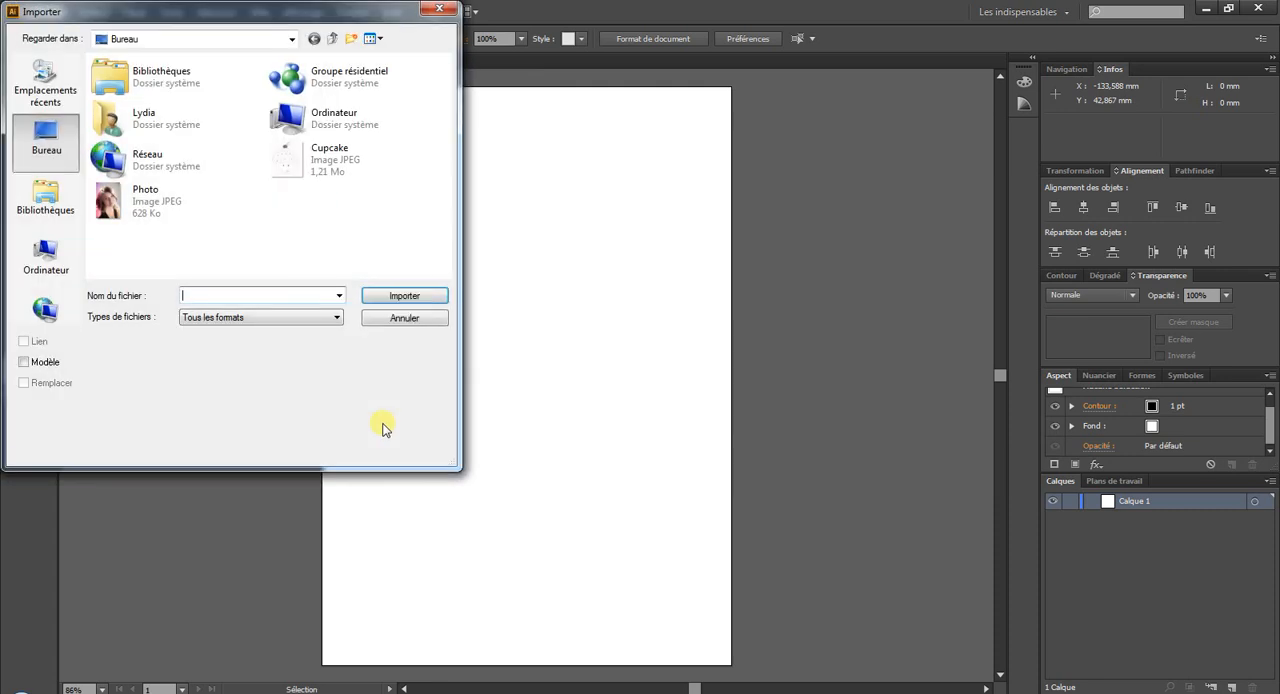
double_click(290, 158)
left_click(453, 152)
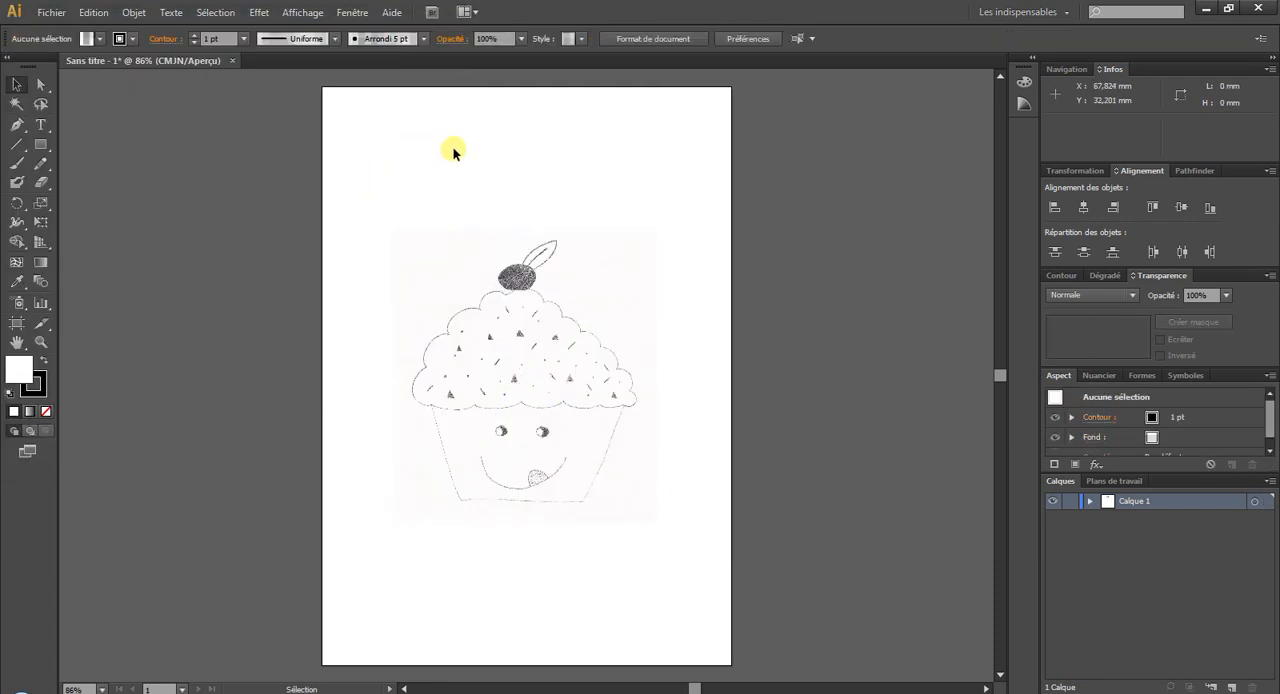
left_click(522, 303)
left_click(235, 39)
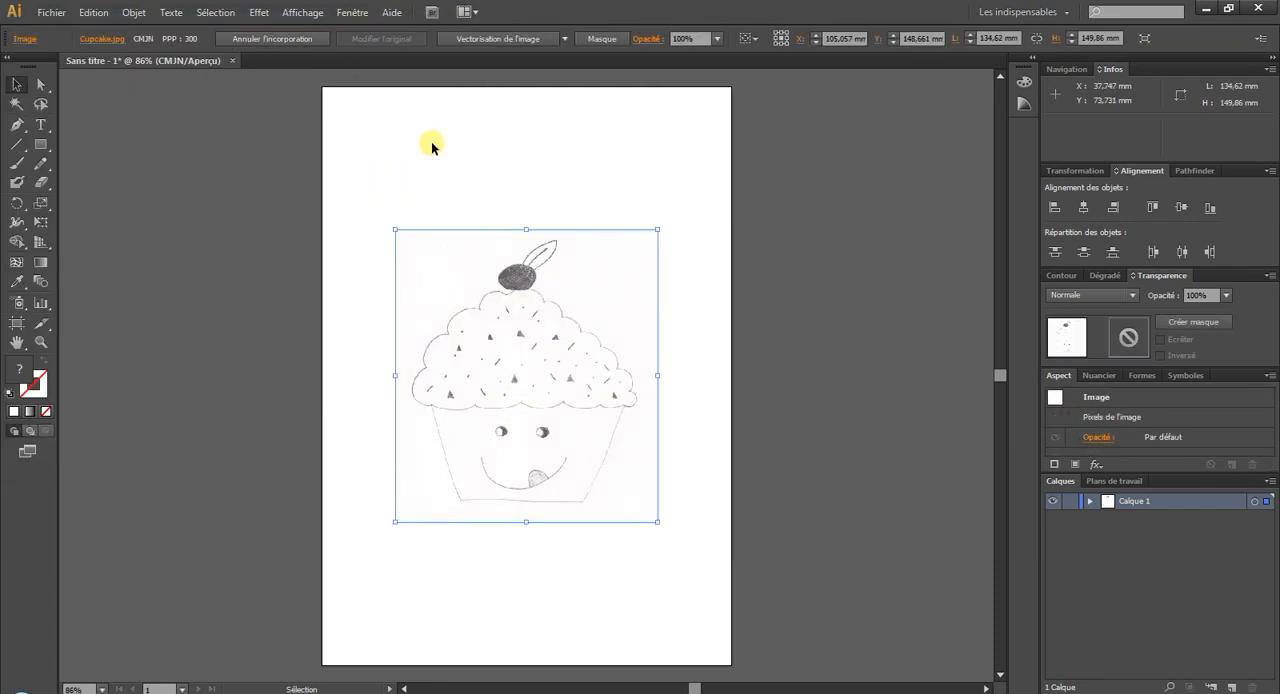
left_click(431, 141)
Paint a short trial stroke down the cupcake case's left edge with the Paintbrush and undo it.
left_click(16, 163)
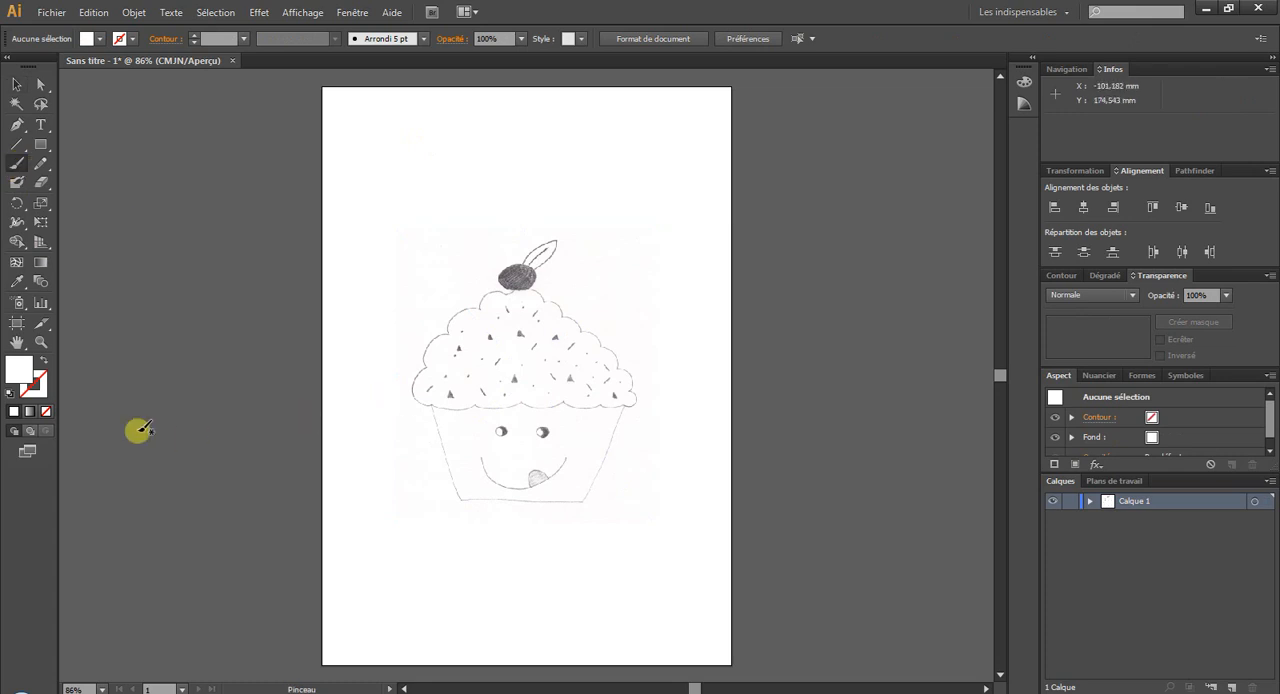
left_click(41, 341)
left_click_drag(420, 263, 626, 541)
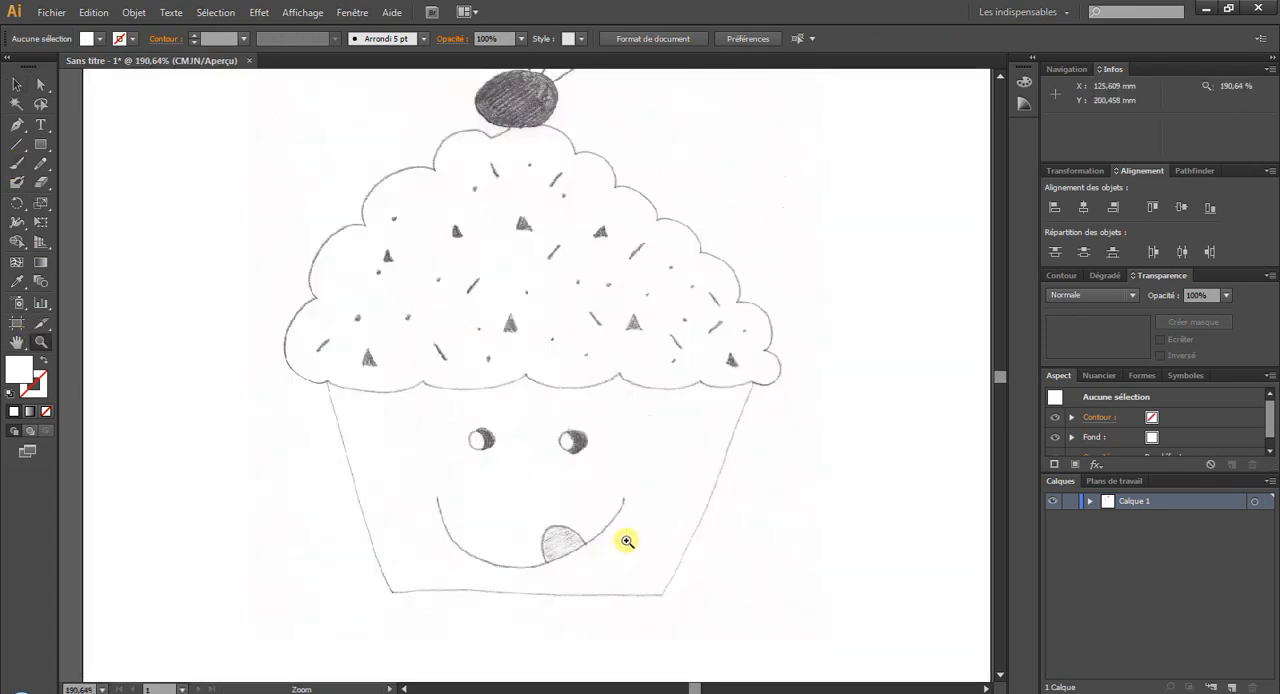
left_click(16, 163)
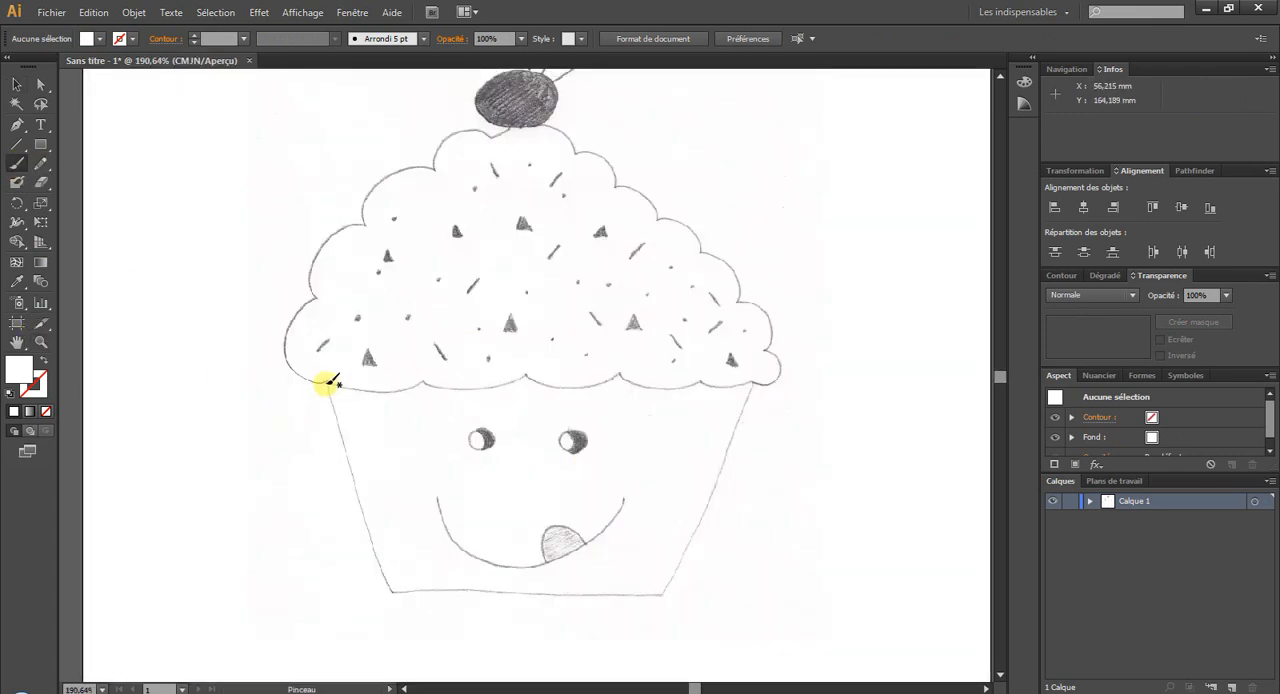
left_click_drag(330, 381, 335, 424)
left_click(93, 12)
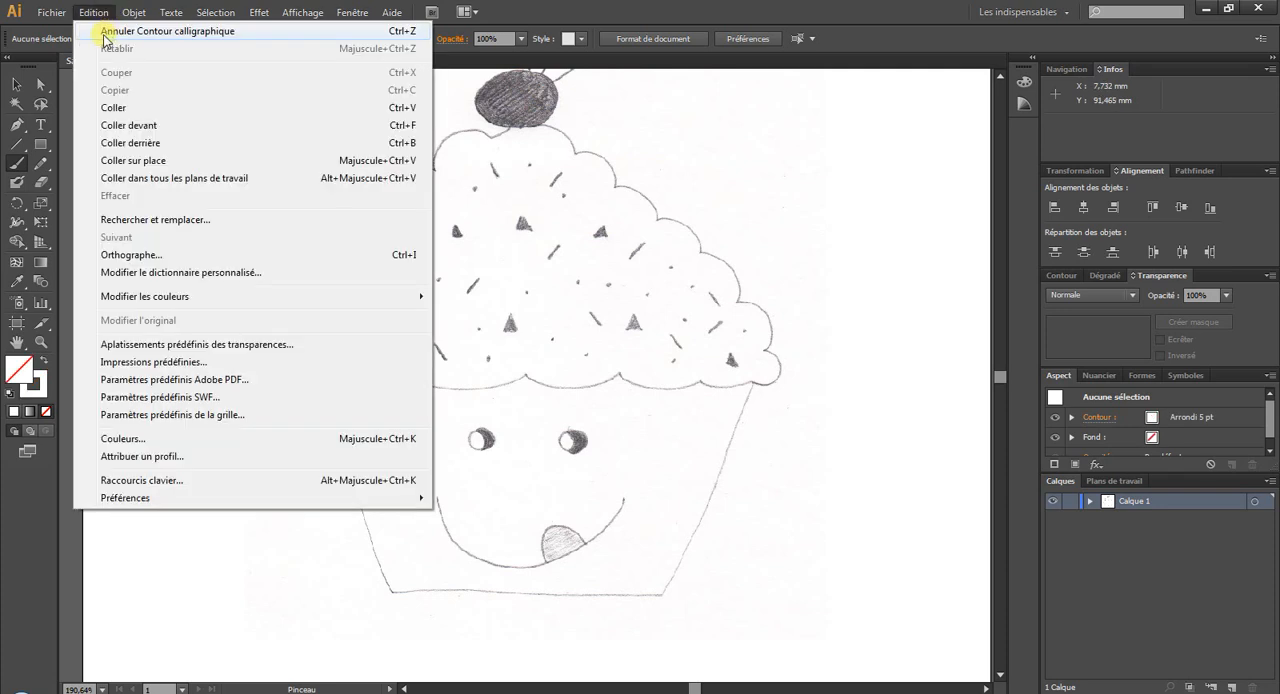
left_click(150, 31)
Set the fill colour to black (000000) and trace the cupcake case and the left part of the frosting with the Paintbrush.
double_click(20, 370)
left_click_drag(683, 374, 786, 467)
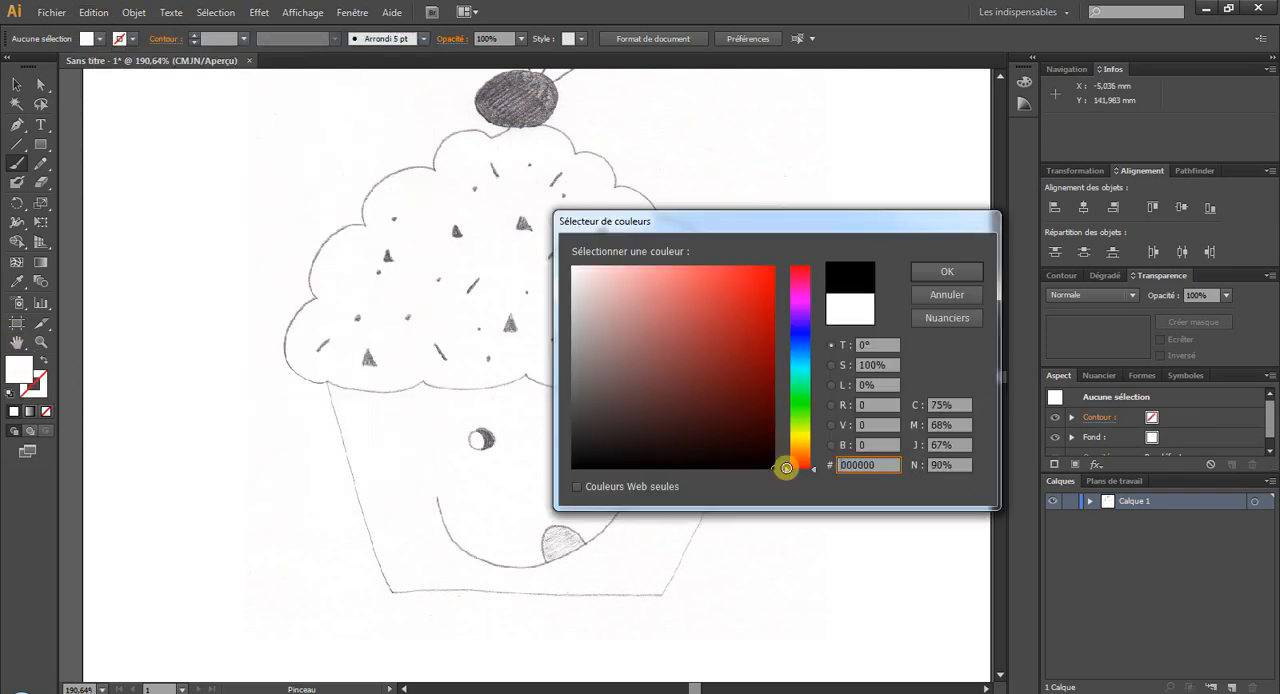
left_click(948, 270)
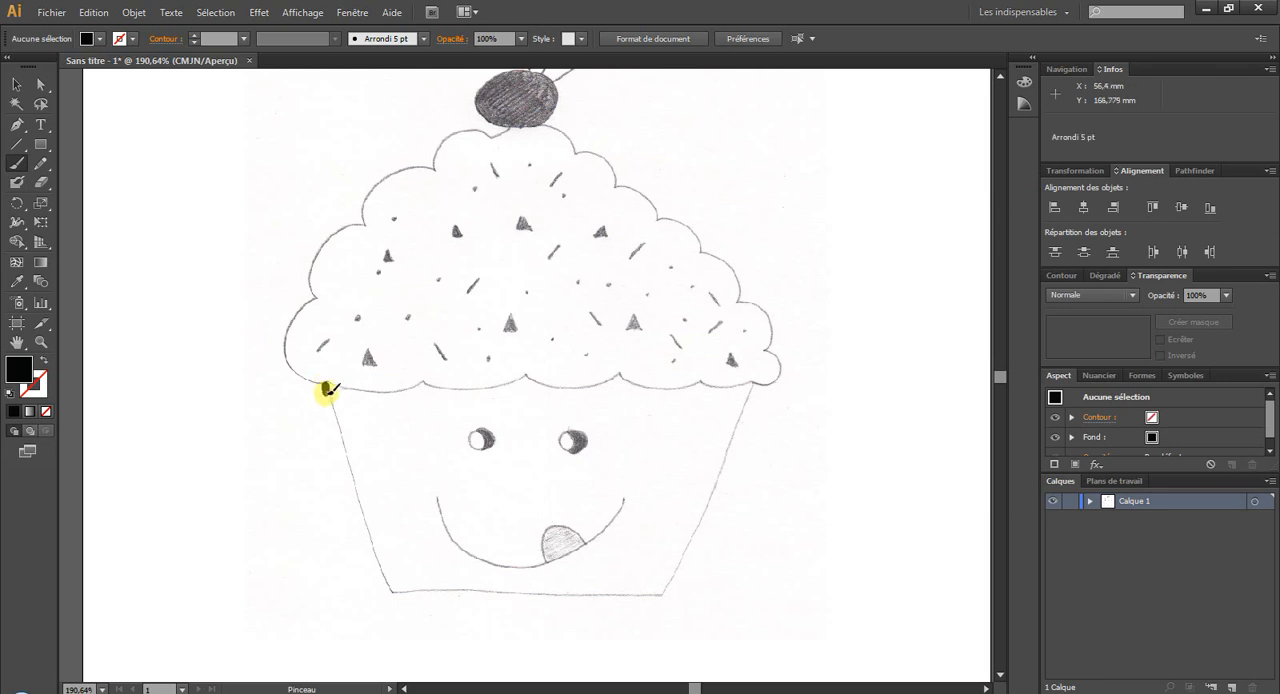
mouse_move(327, 389)
left_mouse_down()
mouse_move(391, 588)
mouse_move(657, 591)
mouse_move(716, 489)
mouse_move(752, 386)
left_mouse_up()
mouse_move(323, 385)
left_mouse_down()
mouse_move(286, 332)
mouse_move(316, 300)
mouse_move(332, 238)
mouse_move(362, 222)
mouse_move(380, 182)
mouse_move(434, 172)
left_mouse_up()
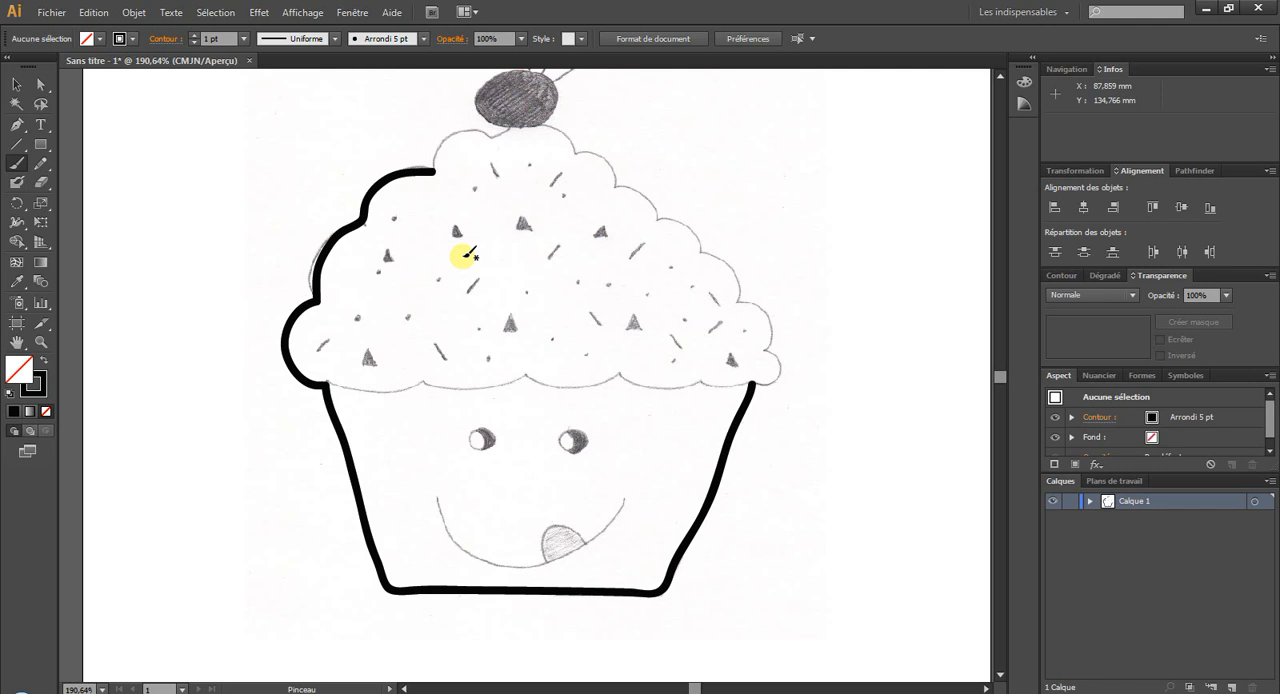
Close the traced cupcake document without saving its changes.
left_click(250, 60)
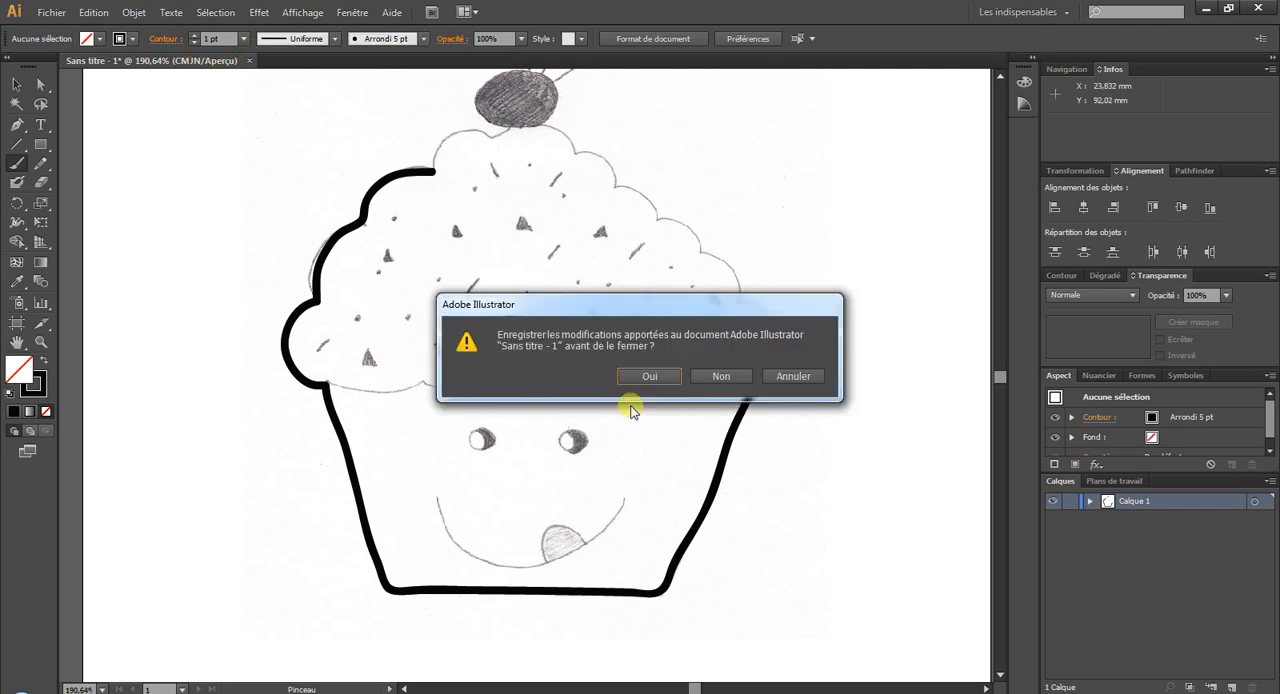
left_click(716, 379)
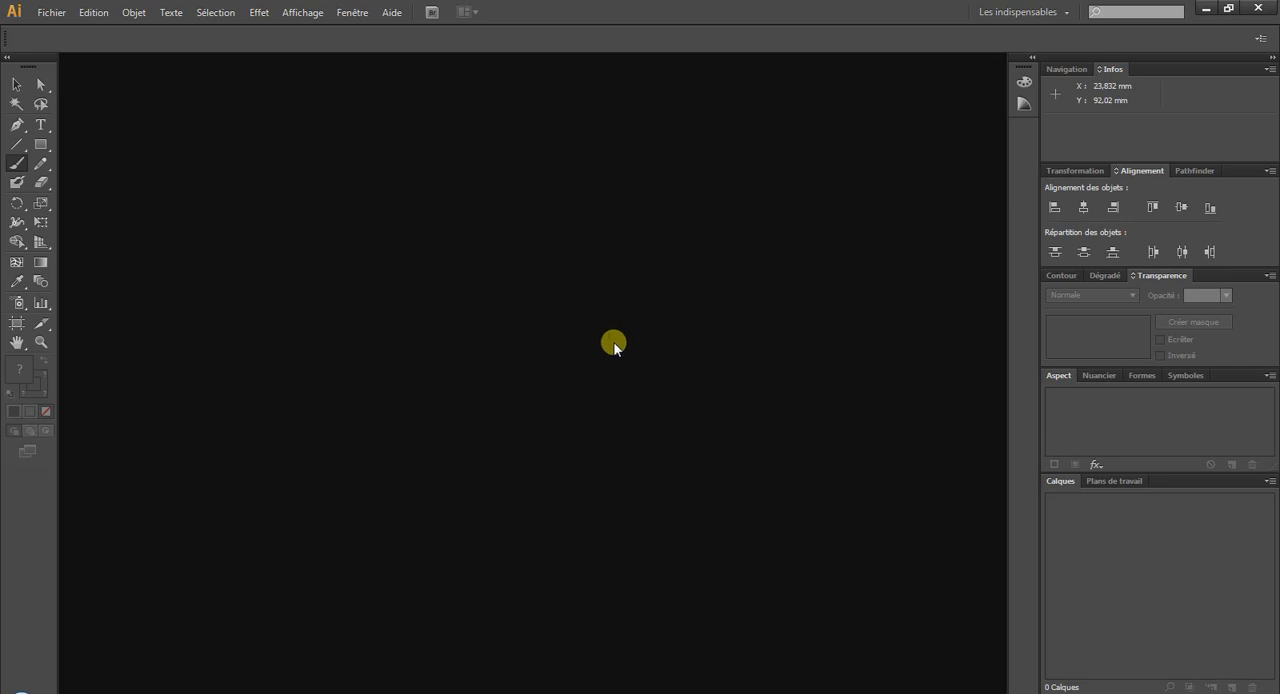
Create a new A4 portrait print document, 210 x 297 mm, with one artboard.
left_click(55, 14)
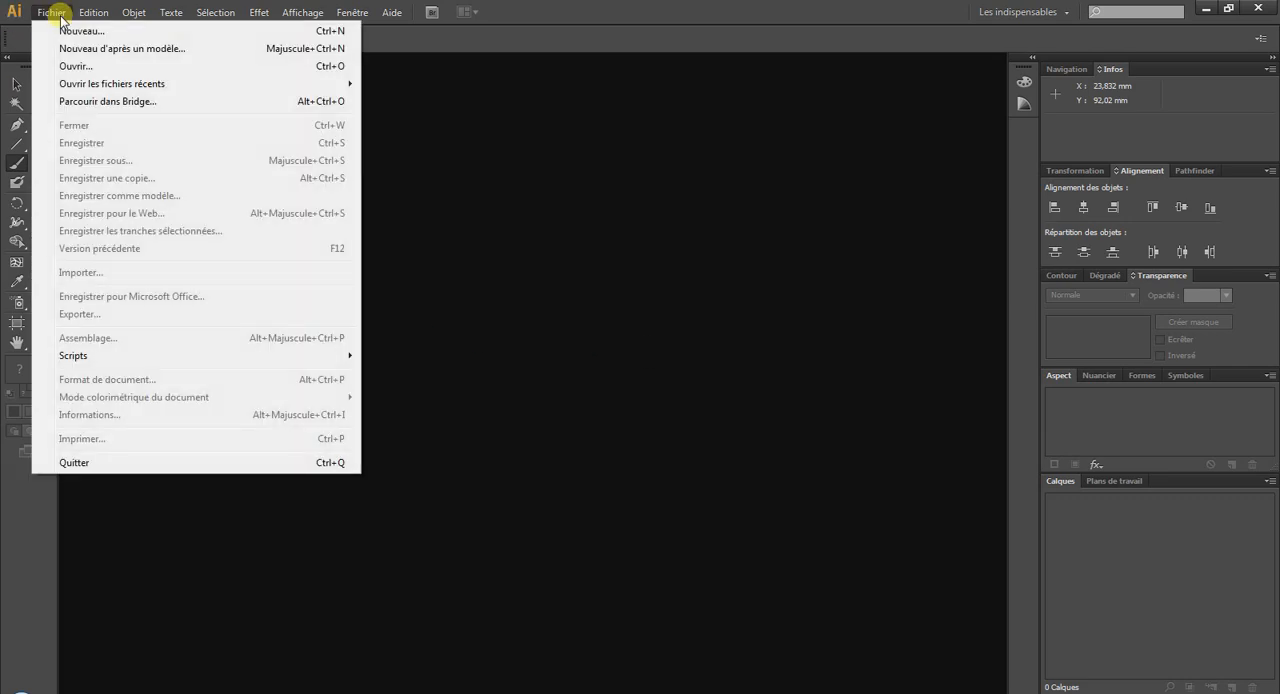
left_click(68, 32)
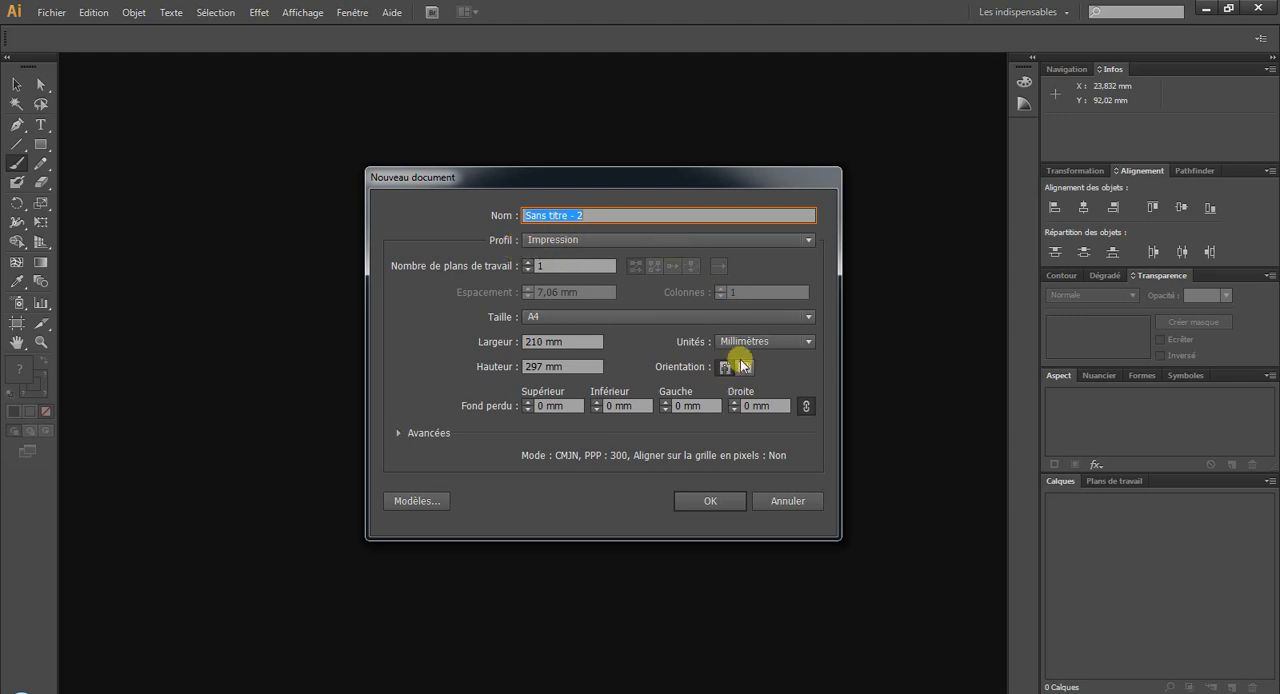
left_click(716, 501)
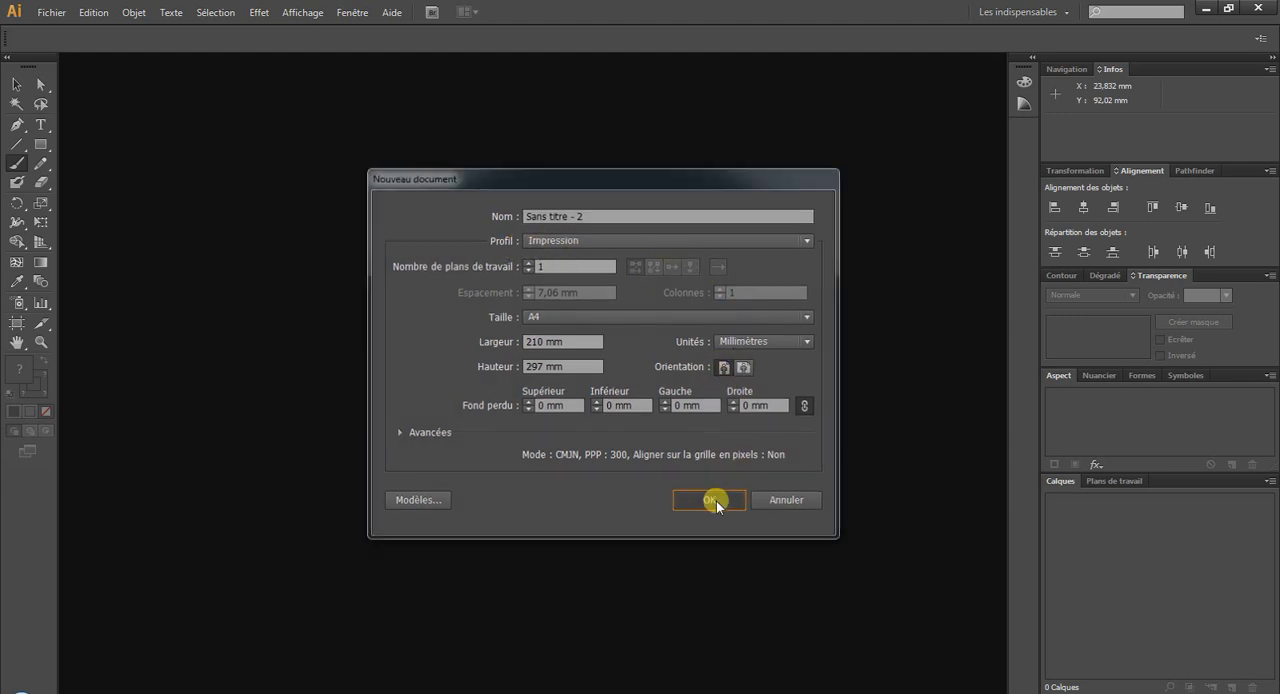
Import the Cupcake JPEG image, embed it in the new document and deselect it.
left_click(50, 12)
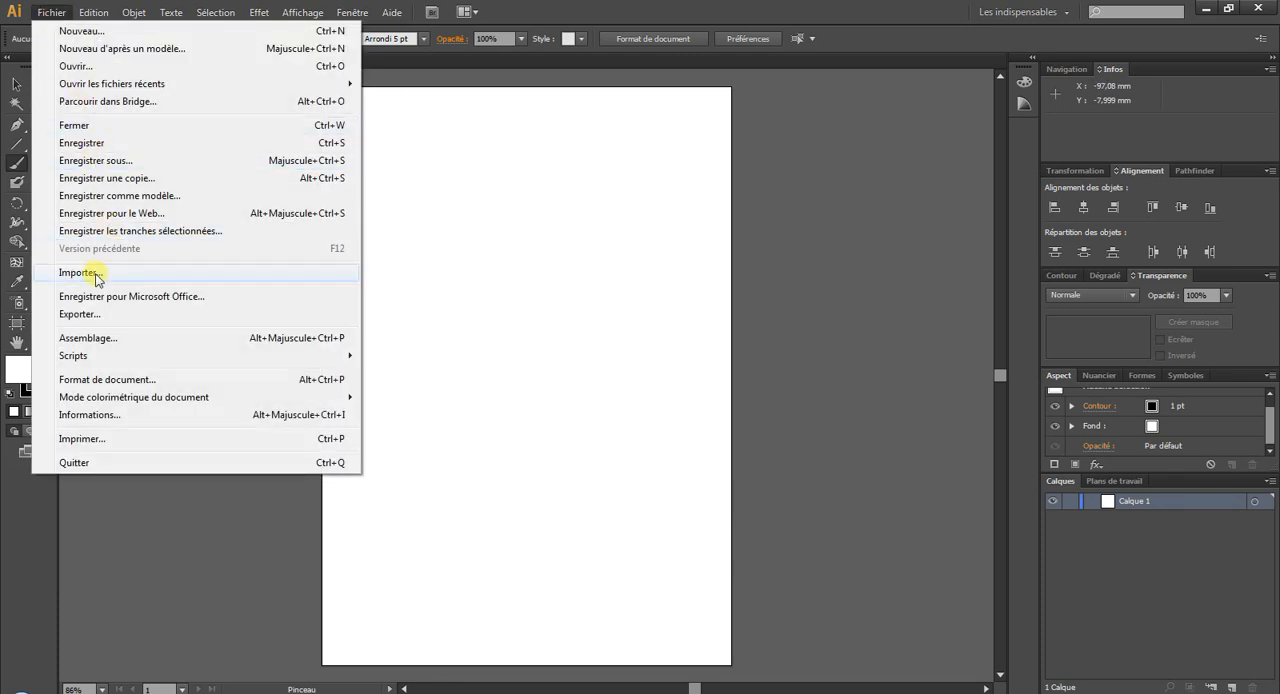
left_click(100, 273)
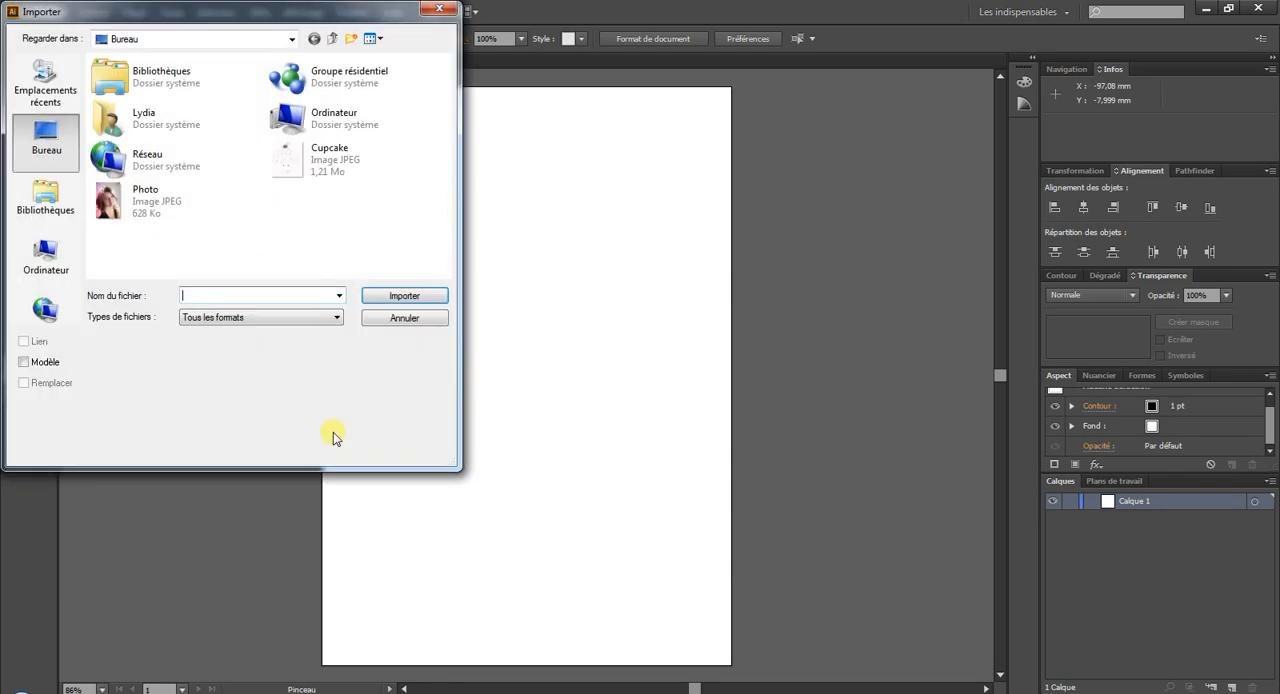
double_click(363, 165)
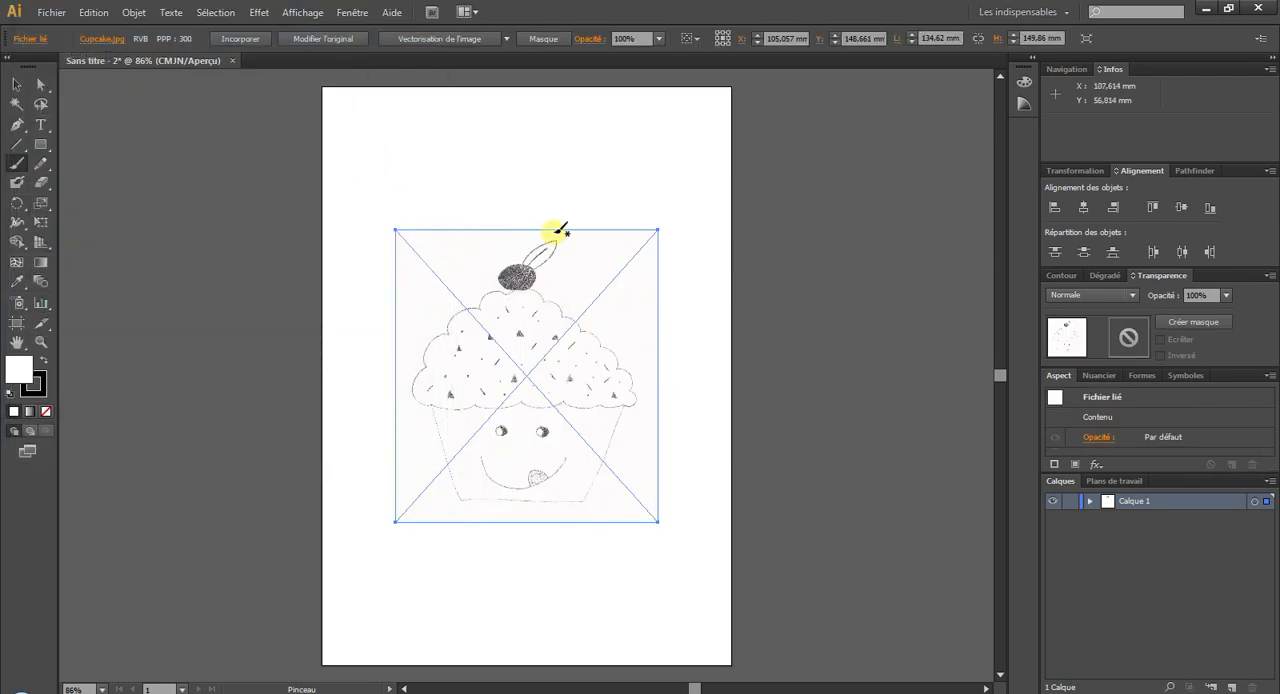
left_click(250, 44)
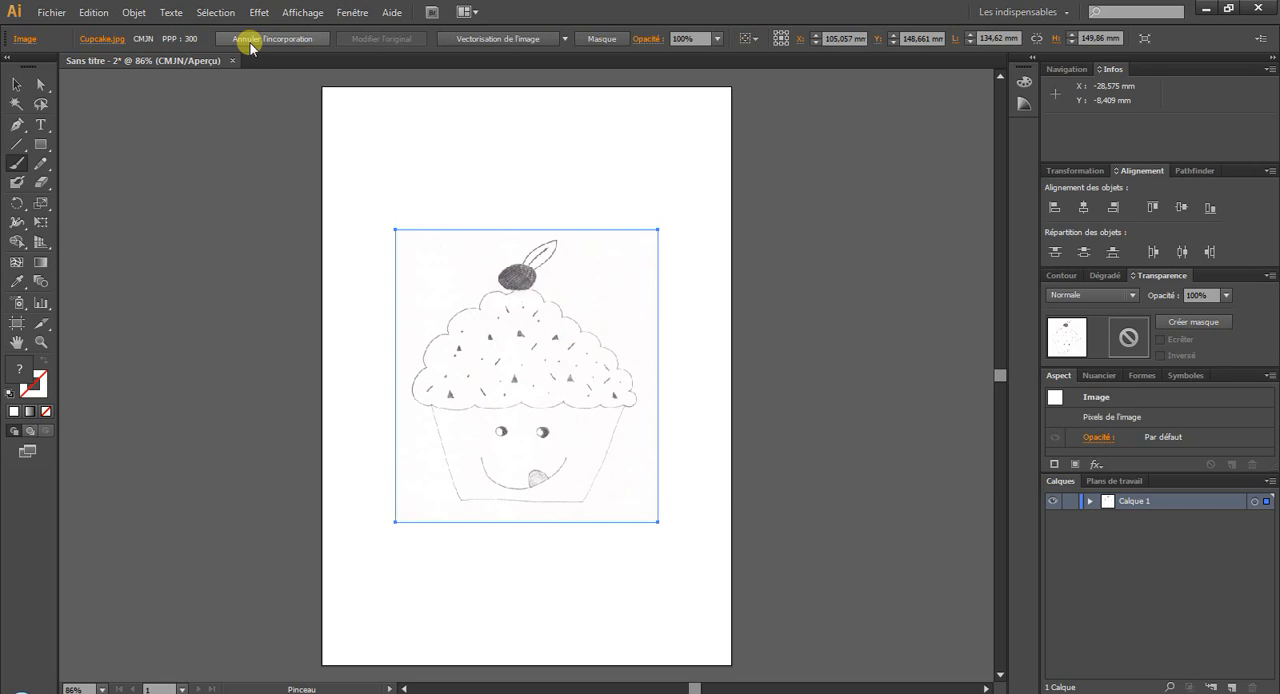
left_click(16, 84)
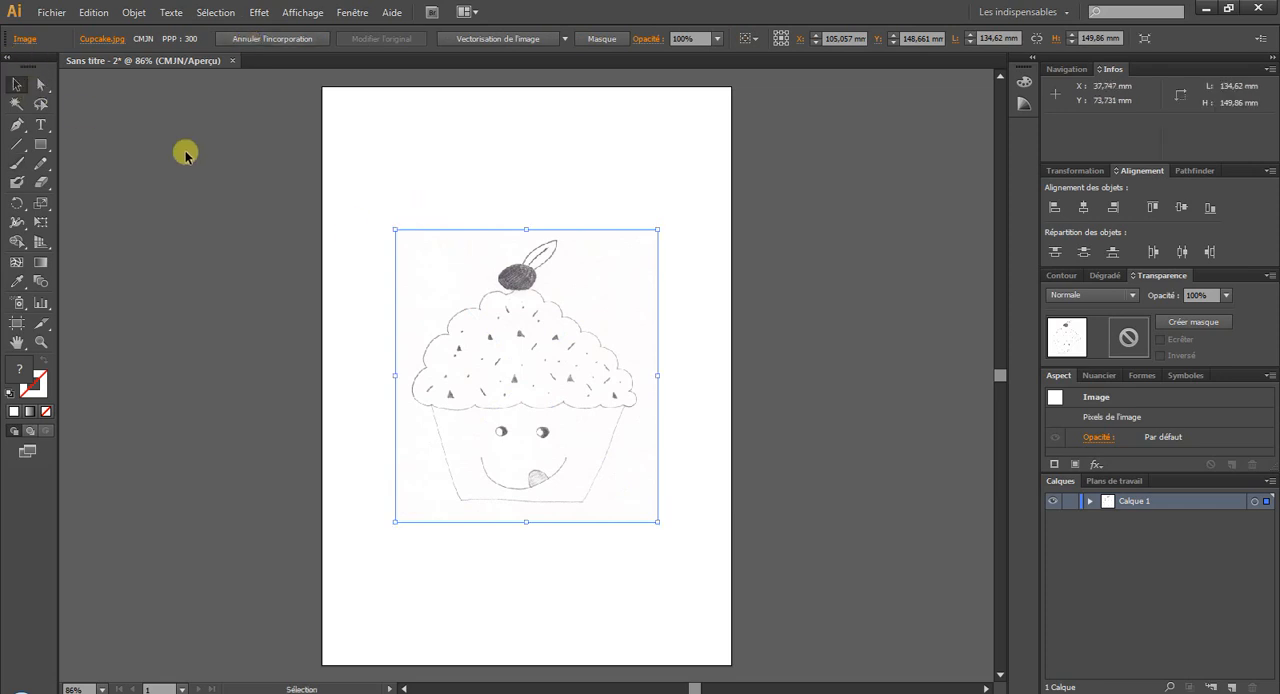
left_click(514, 180)
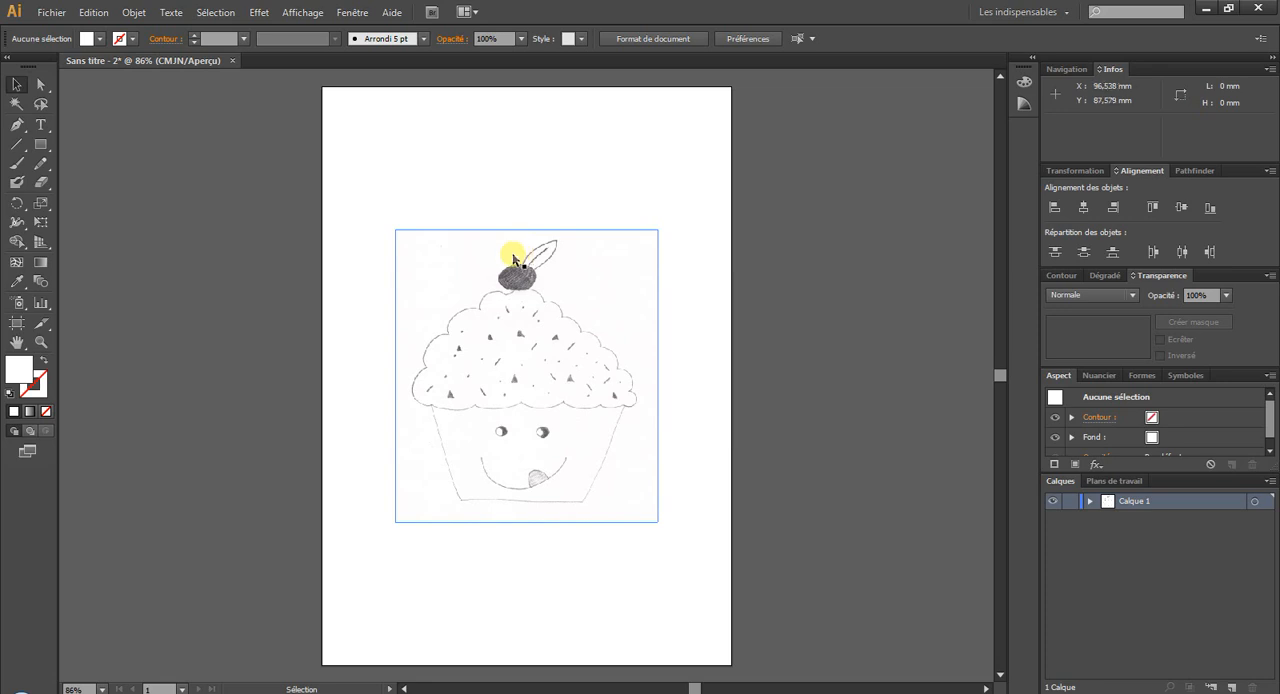
Examine the pixel quality of the sketch's frosting outline at high magnification and return to the 100% view.
left_click(41, 341)
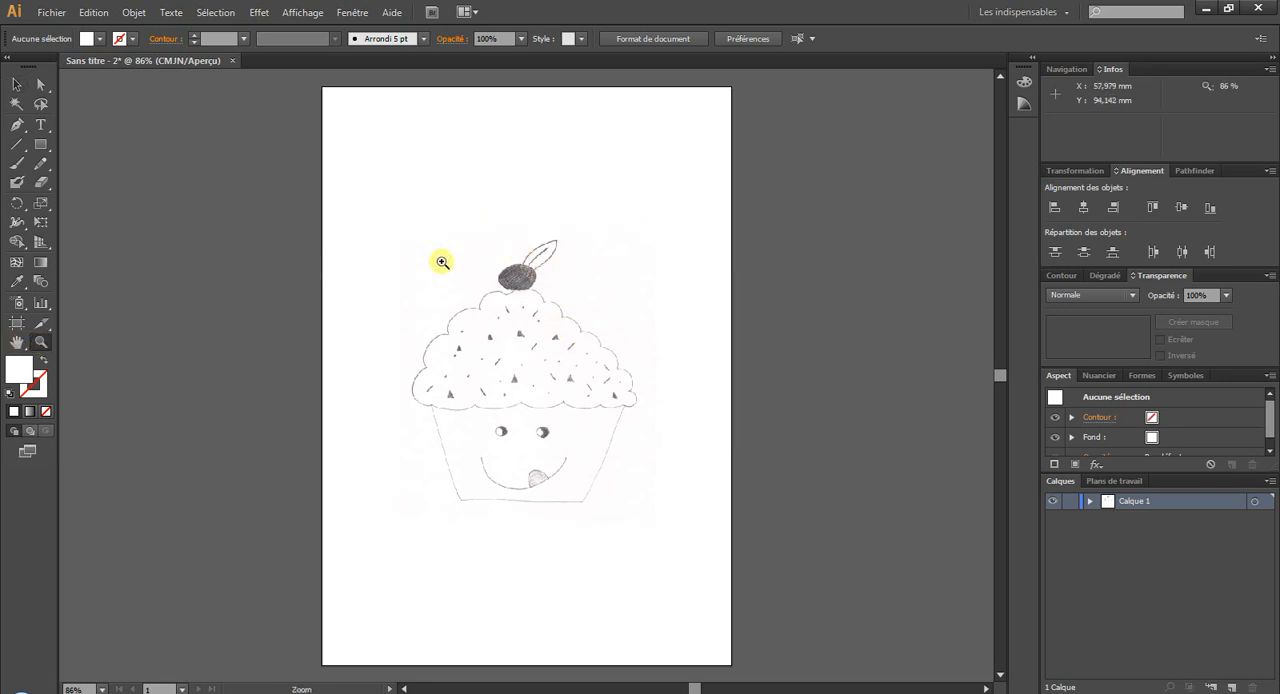
left_click_drag(420, 283, 648, 352)
left_click_drag(251, 281, 462, 369)
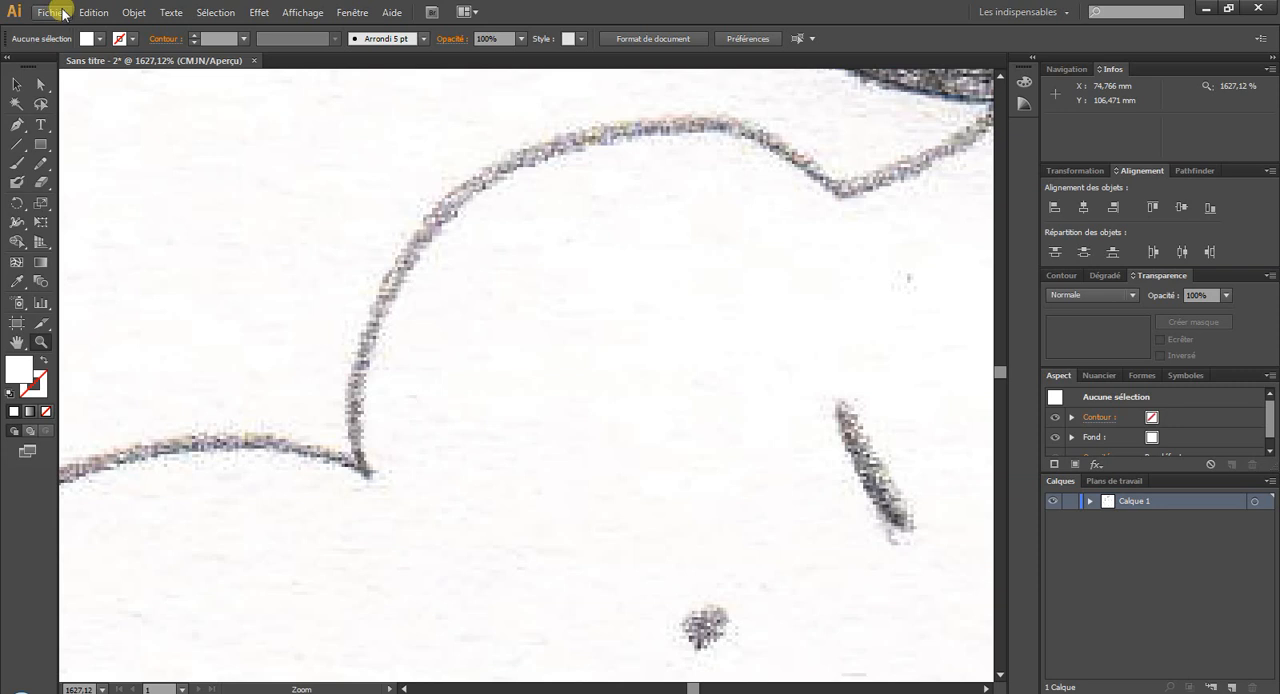
key("ctrl+1")
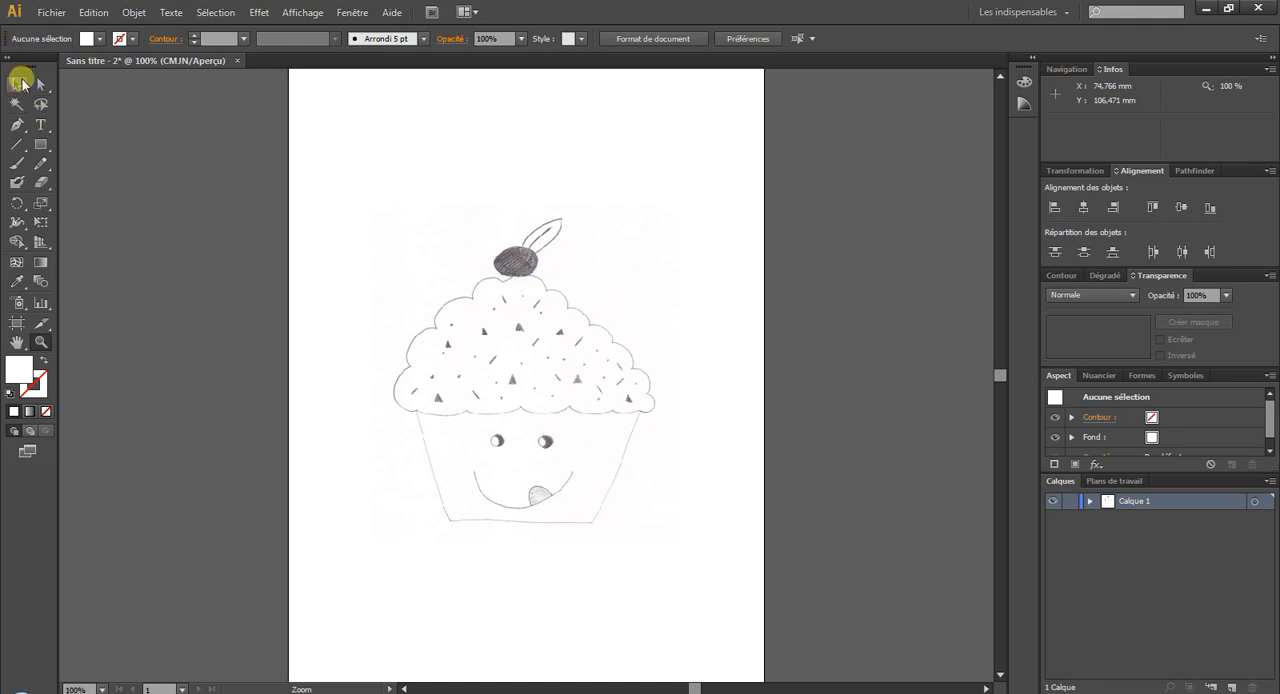
Try vectorizing the cupcake image with the default Image Trace settings and undo the trace.
left_click(19, 83)
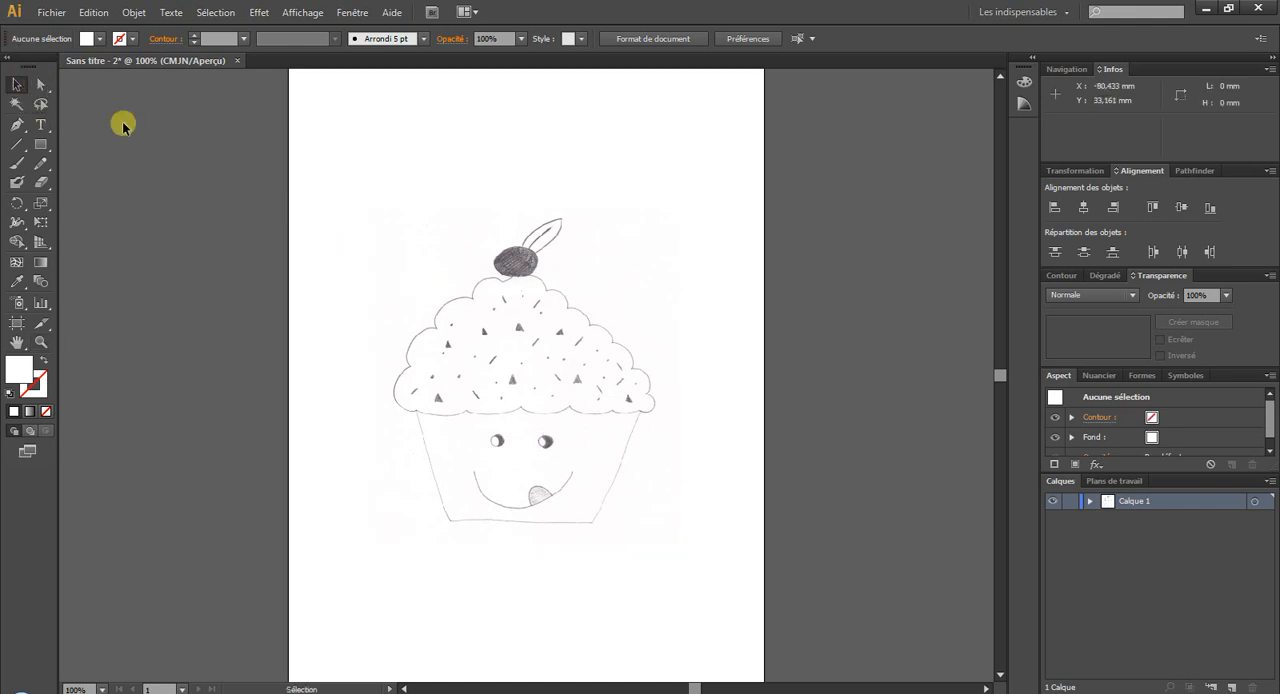
left_click(531, 328)
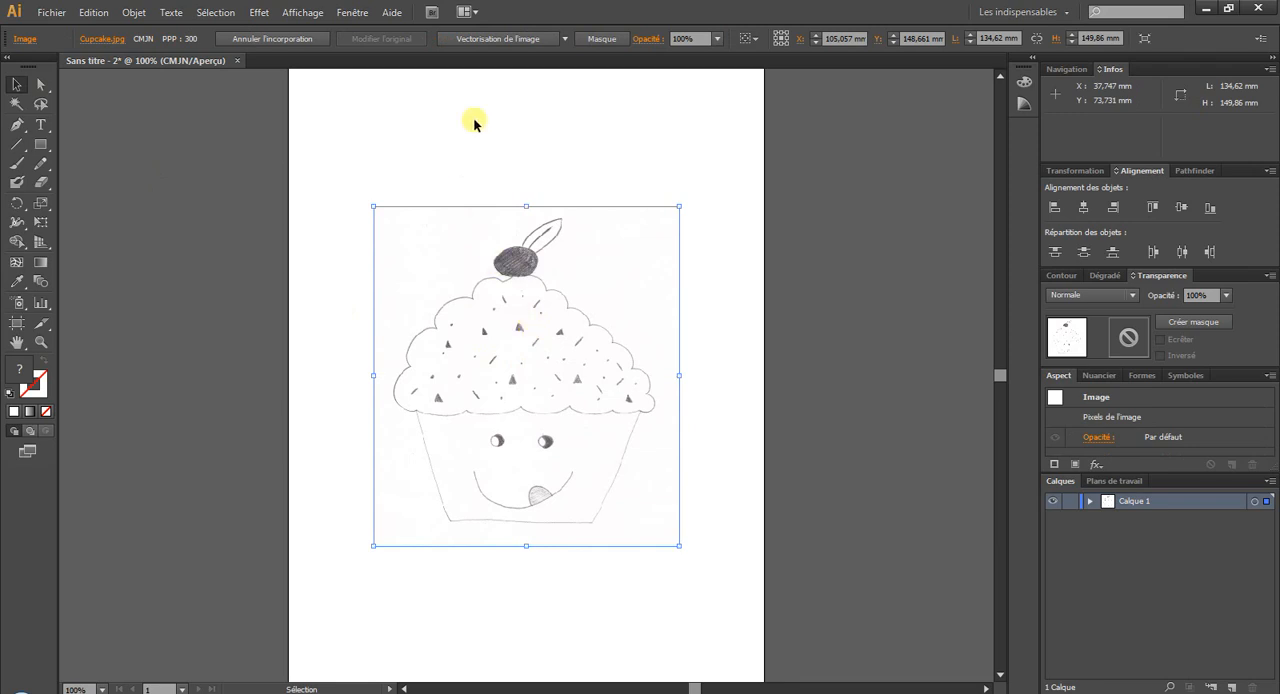
left_click(496, 41)
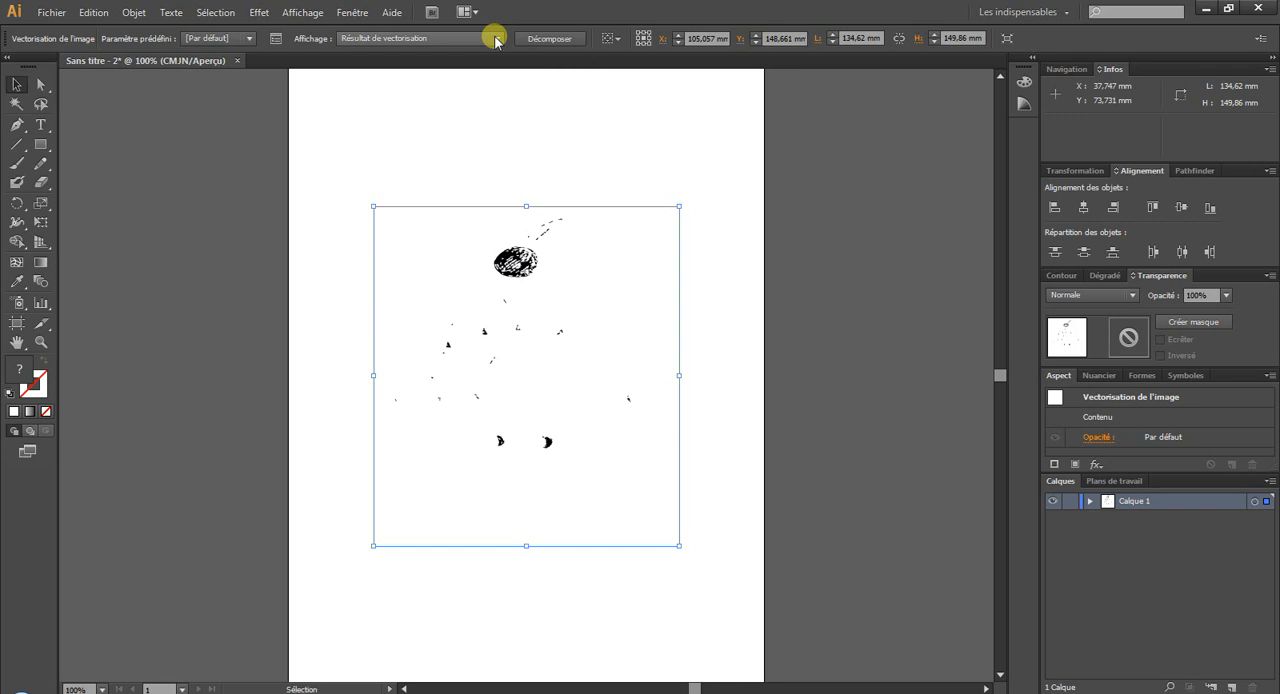
left_click(94, 12)
left_click(106, 23)
Create an Image Trace (Vectorisation de l'image) of the selected cupcake sketch with the default preset.
left_click(130, 12)
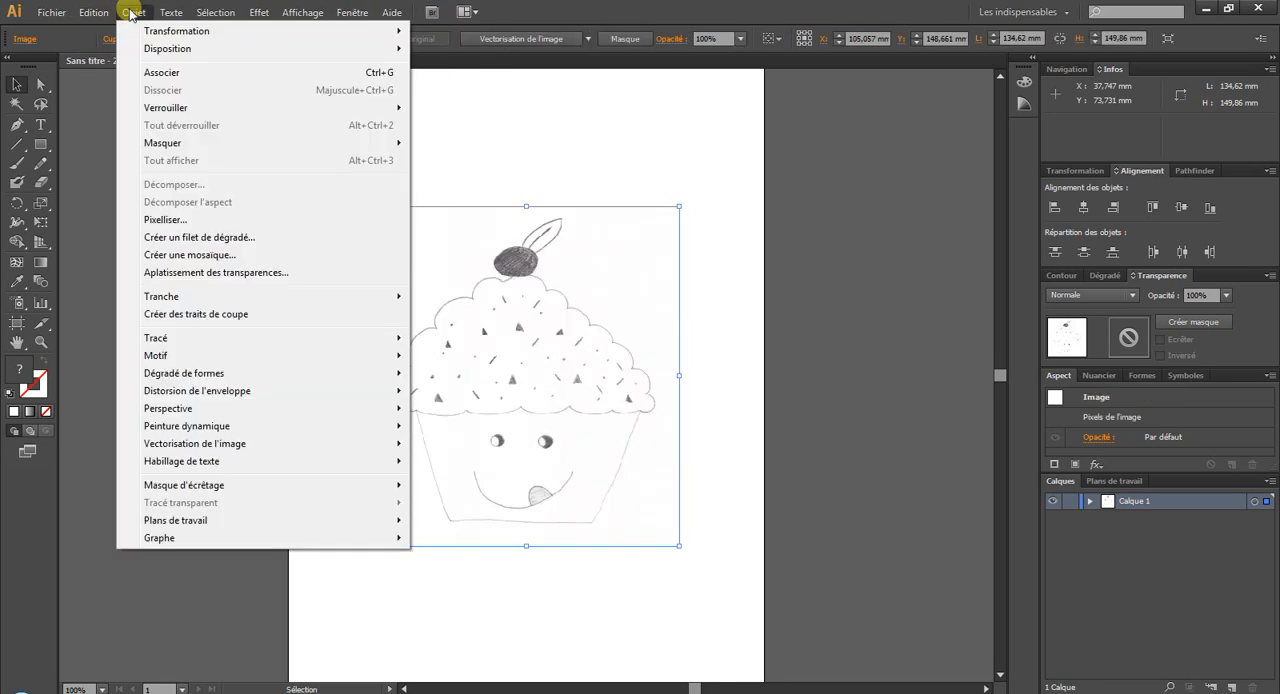
mouse_move(246, 447)
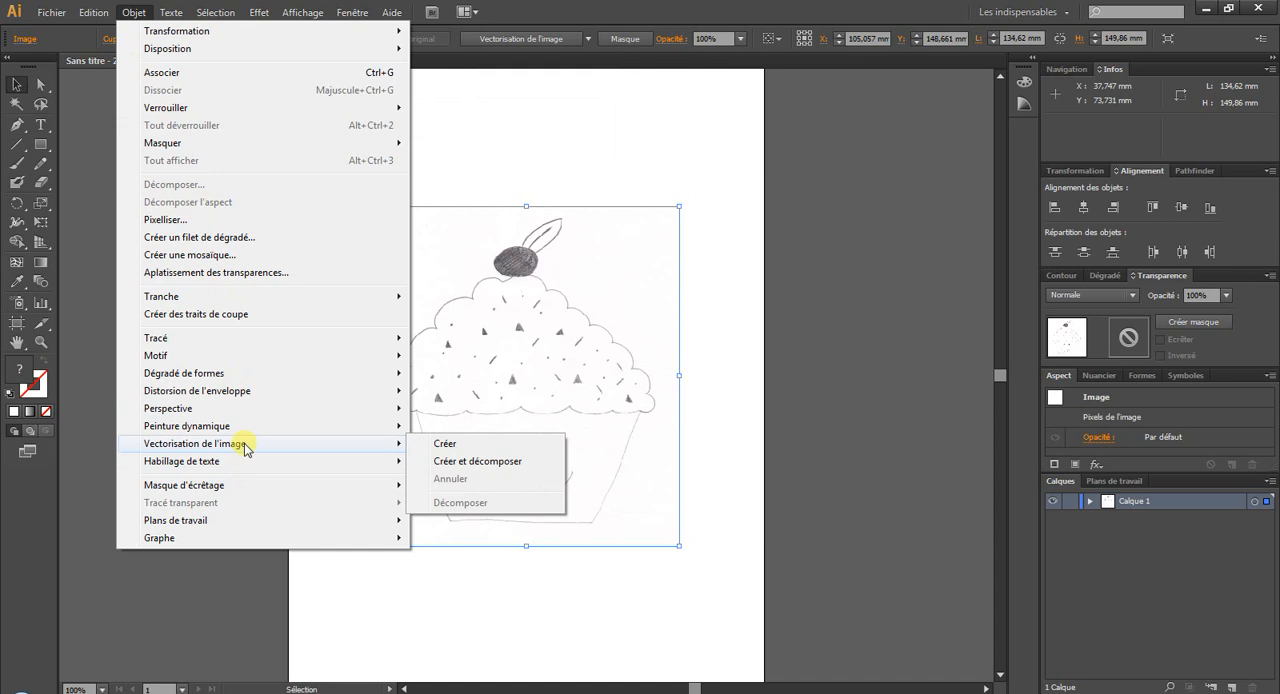
left_click(487, 447)
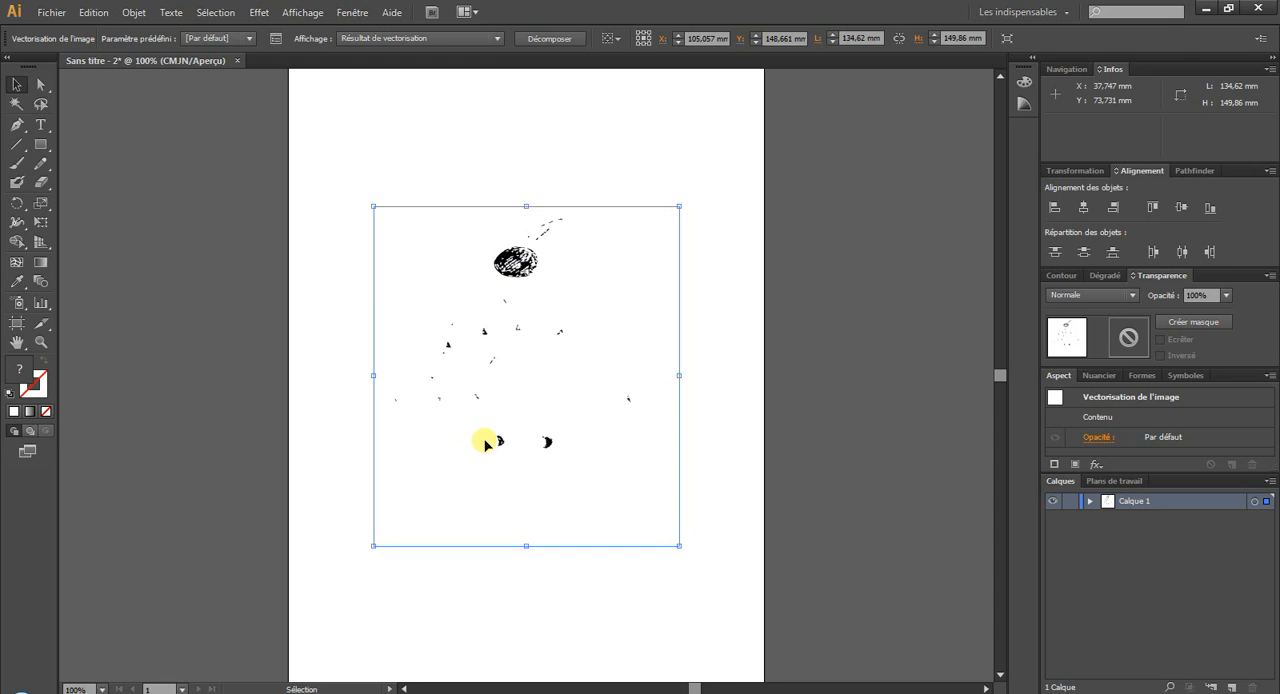
Open the detailed Image Trace settings beside the sketch and apply the 16 couleurs preset.
left_click(275, 43)
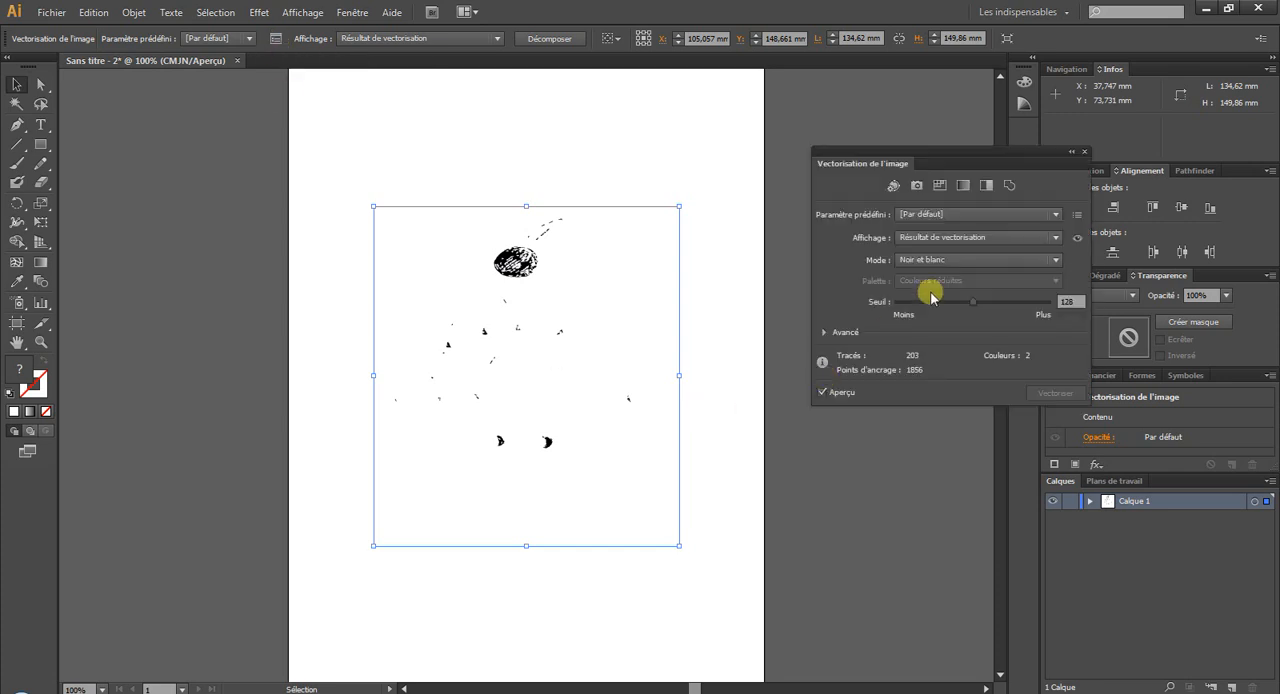
left_click_drag(893, 157, 793, 207)
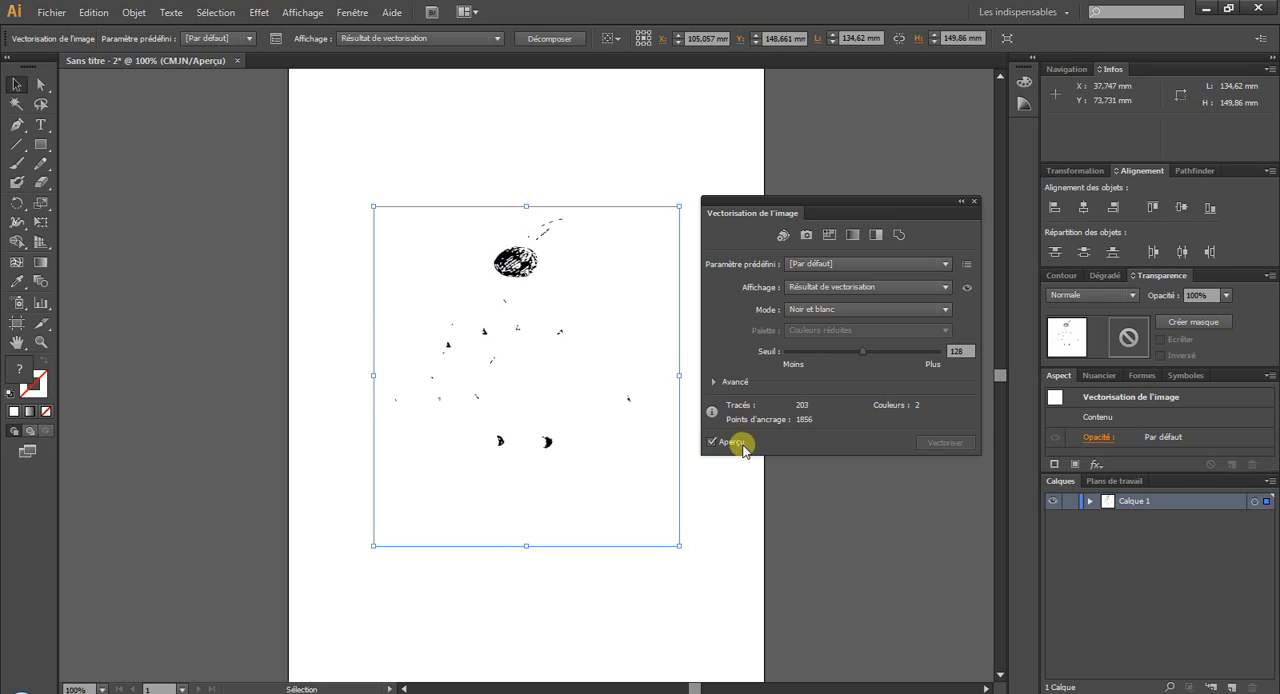
left_click(820, 263)
left_click(843, 388)
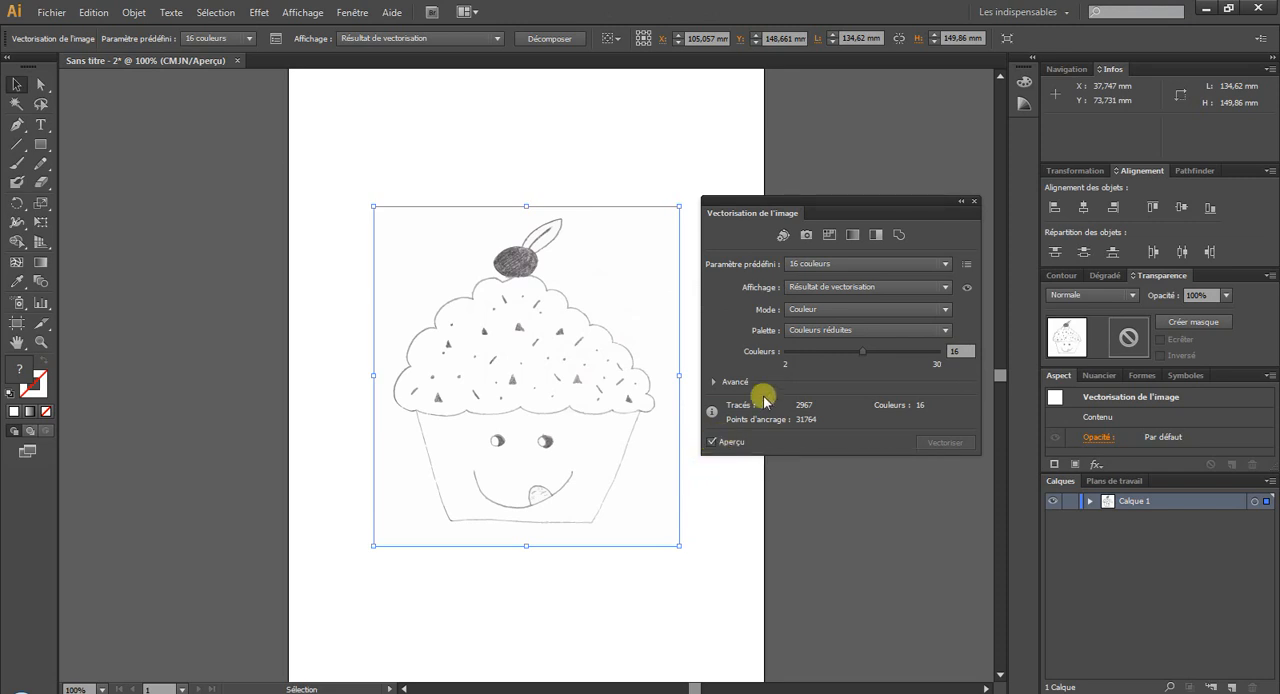
Try the Couleur automatique preset and the 6 couleurs preset on the cupcake trace.
left_click(712, 441)
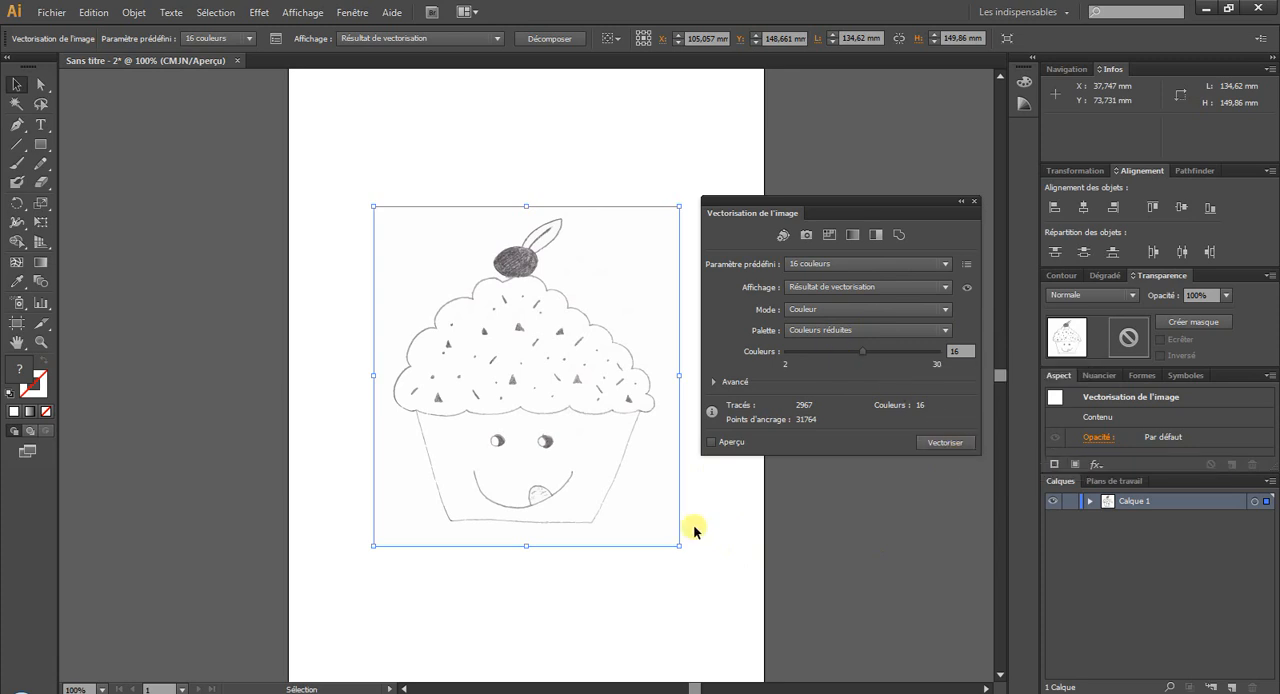
left_click(712, 441)
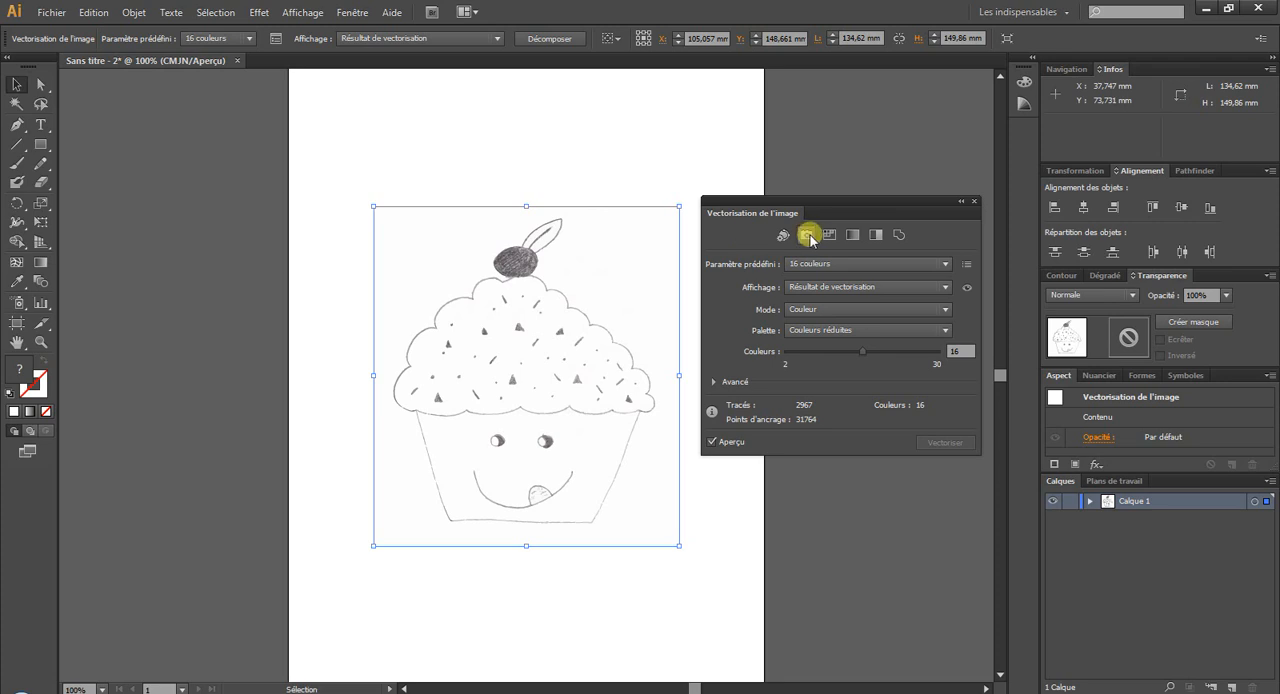
left_click(782, 234)
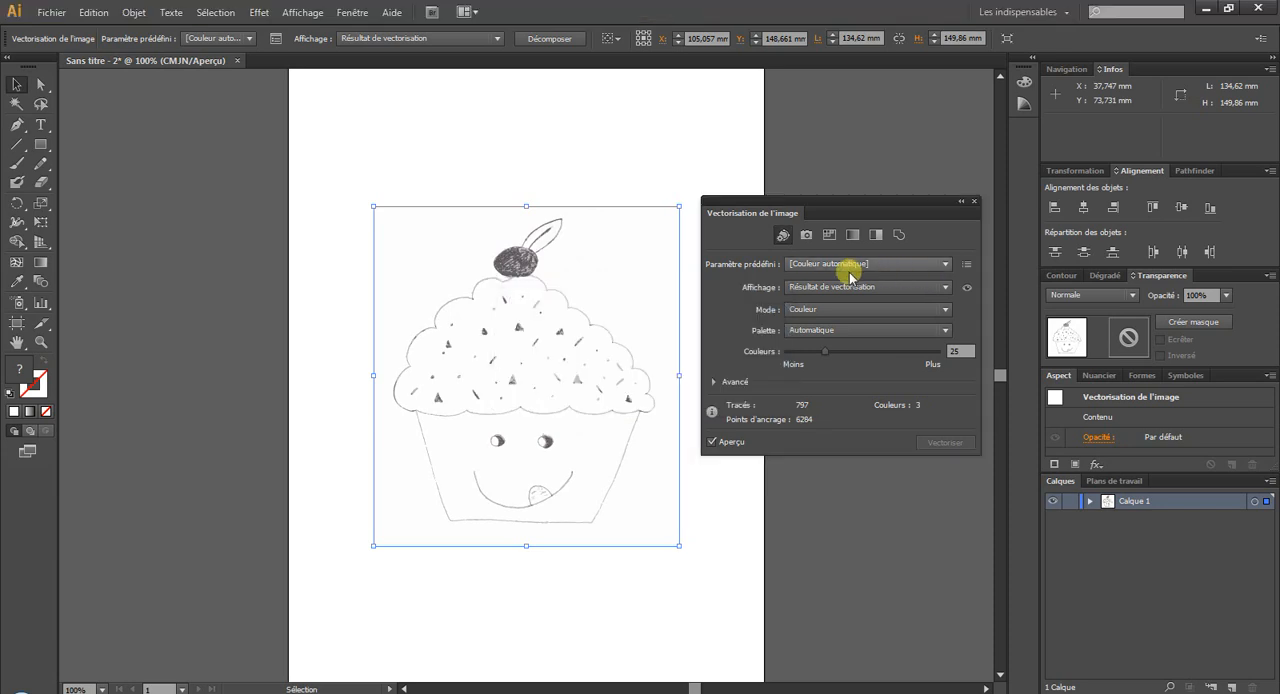
left_click(968, 266)
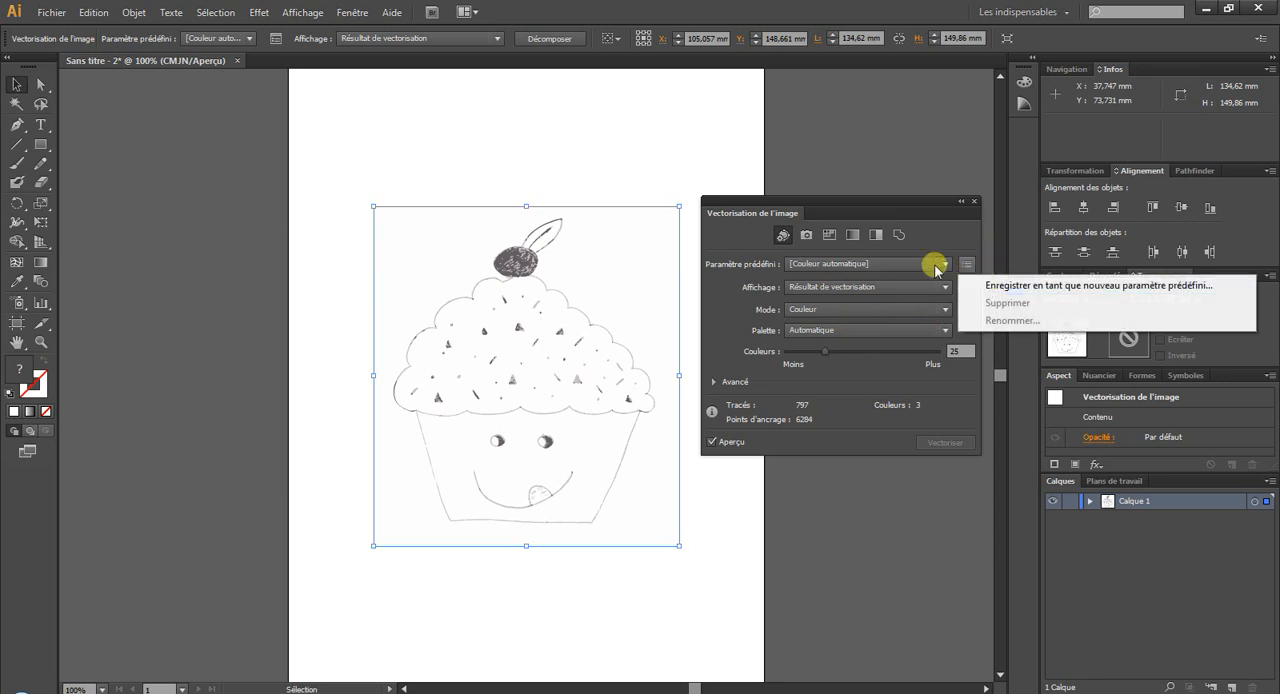
left_click(930, 264)
left_click(896, 386)
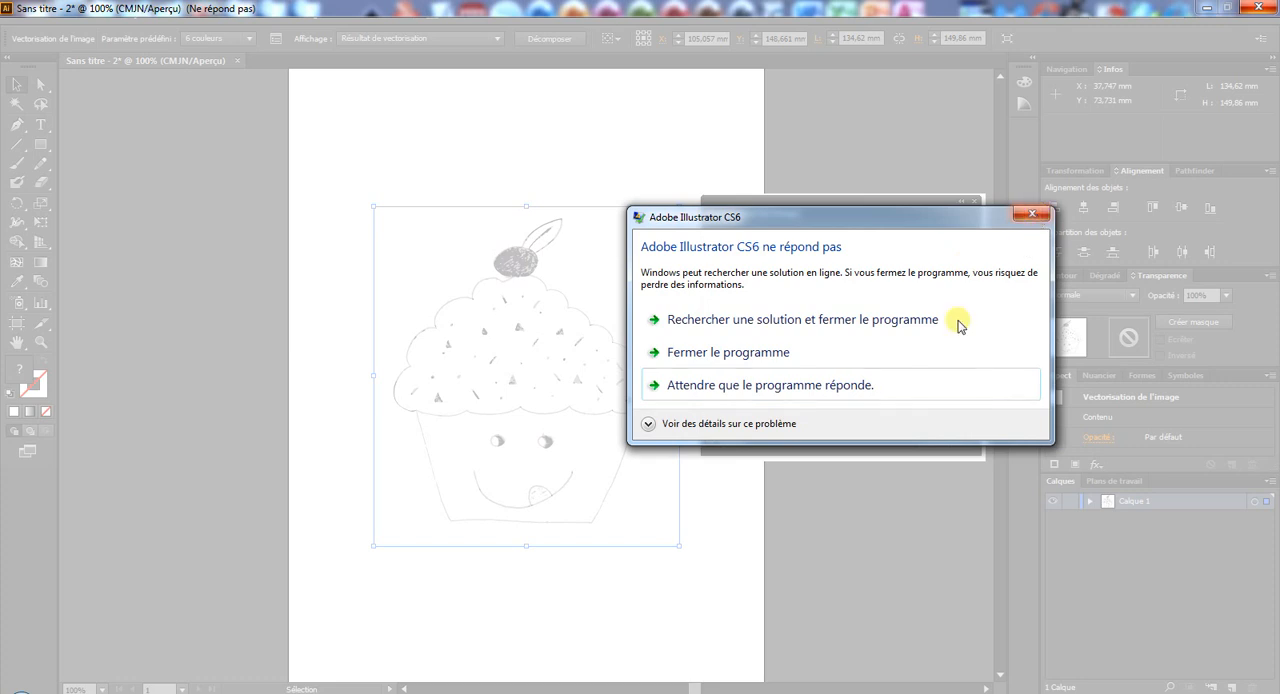
left_click(886, 386)
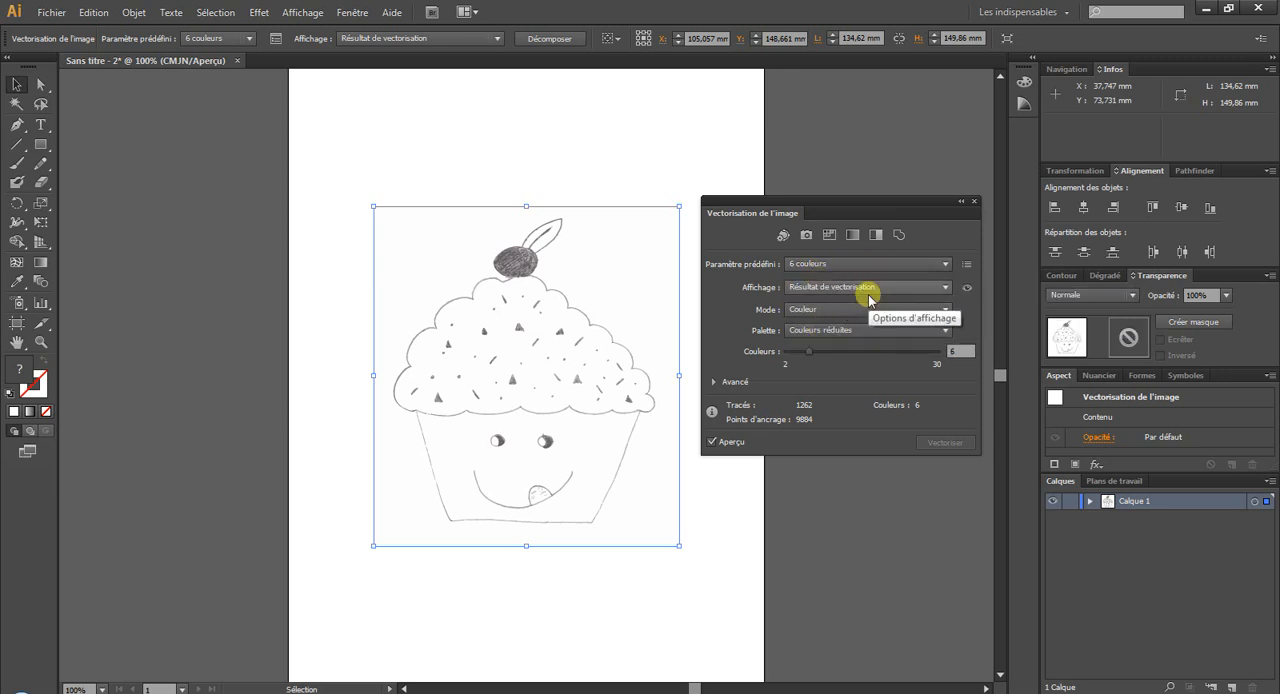
Inspect the preset management commands for saving, deleting or renaming an Image Trace preset.
left_click(966, 264)
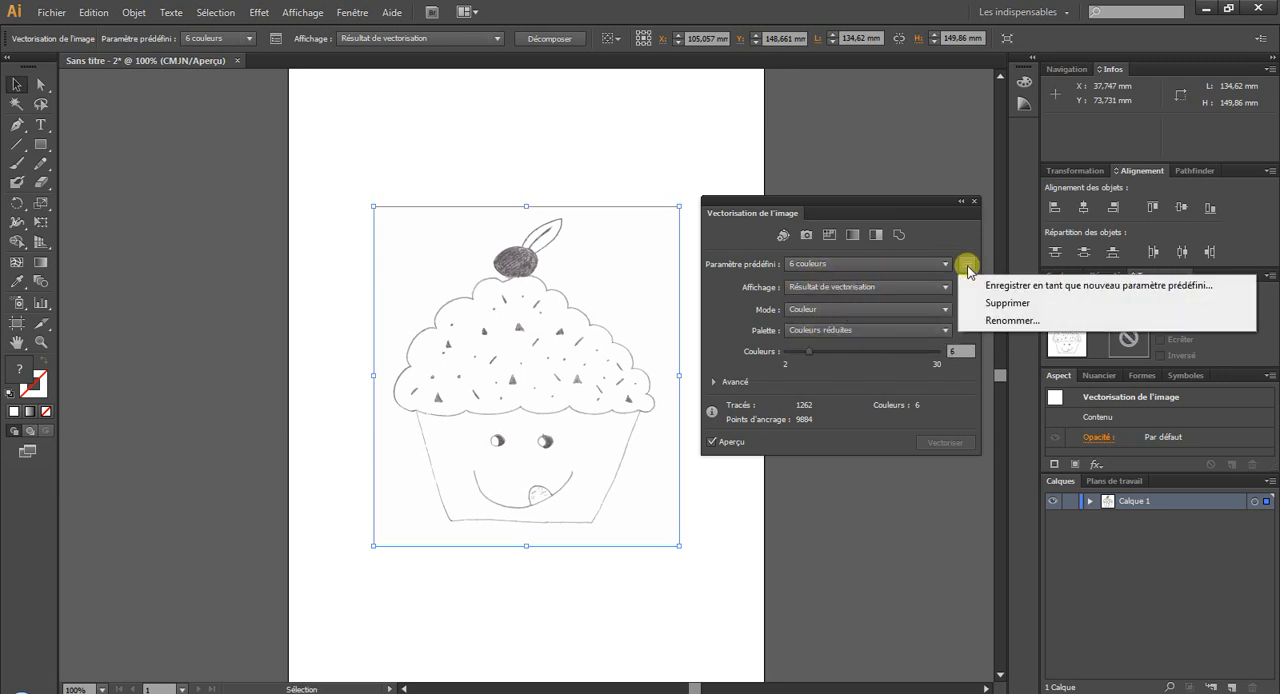
left_click(943, 264)
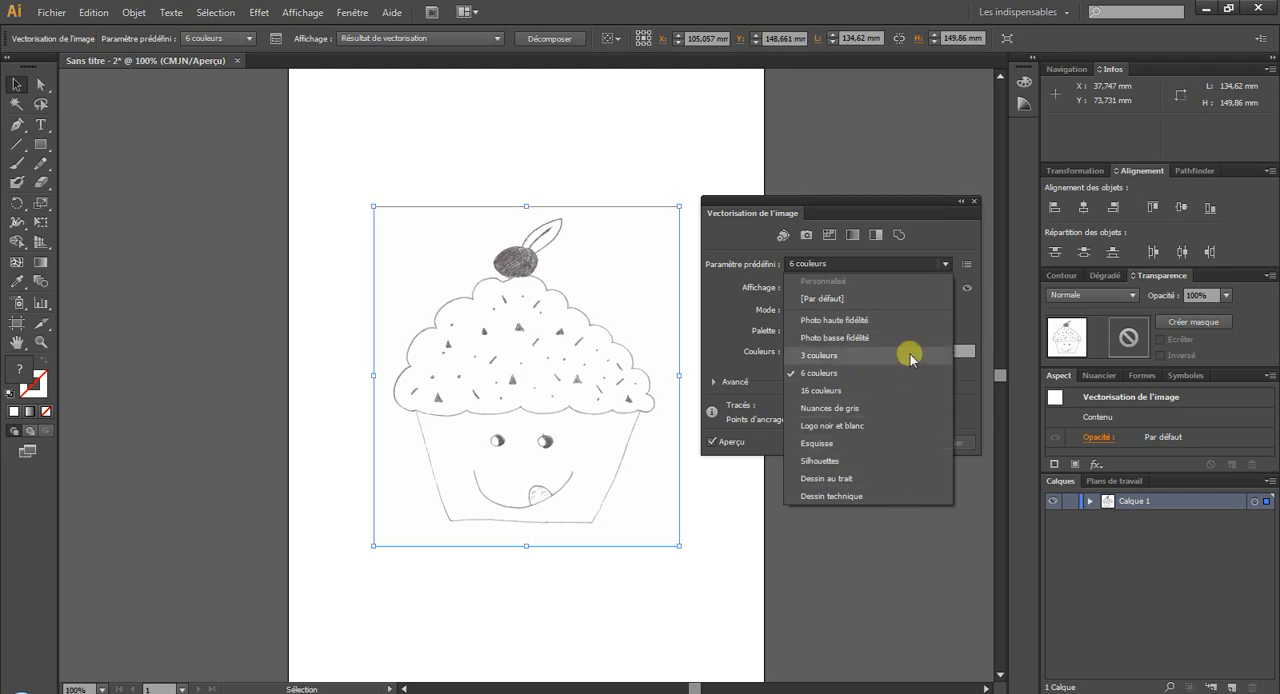
left_click(967, 265)
left_click(967, 264)
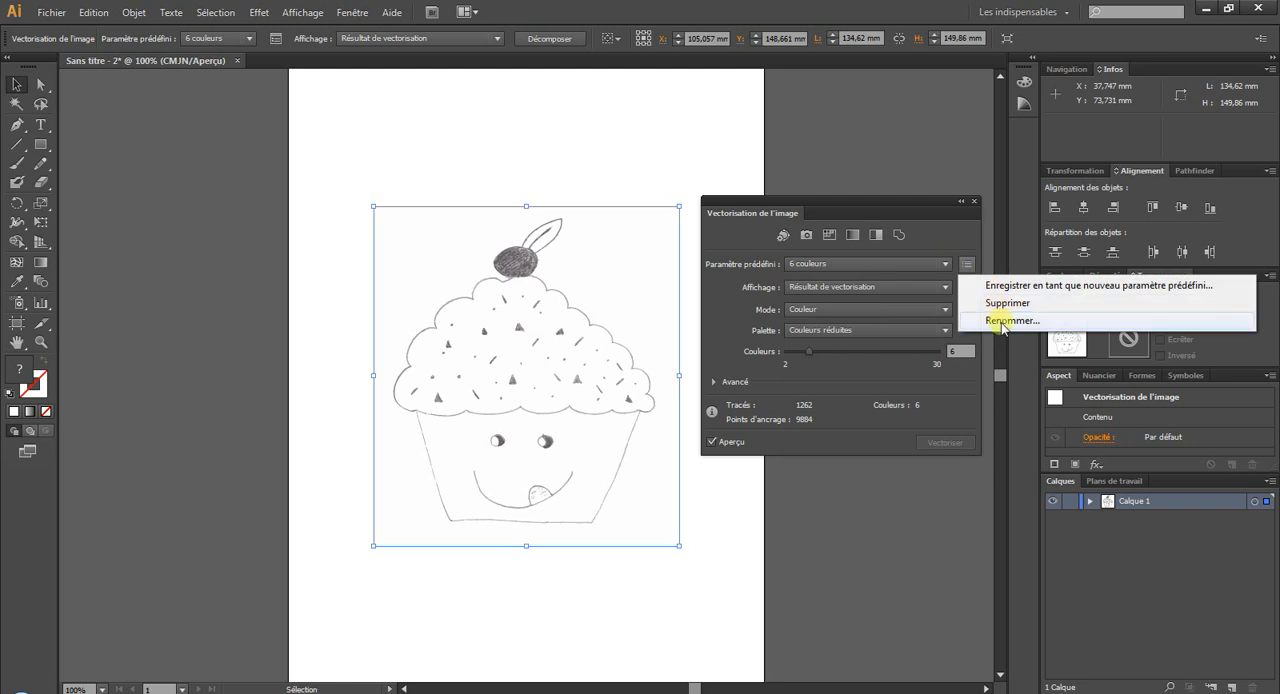
left_click(968, 265)
left_click(968, 265)
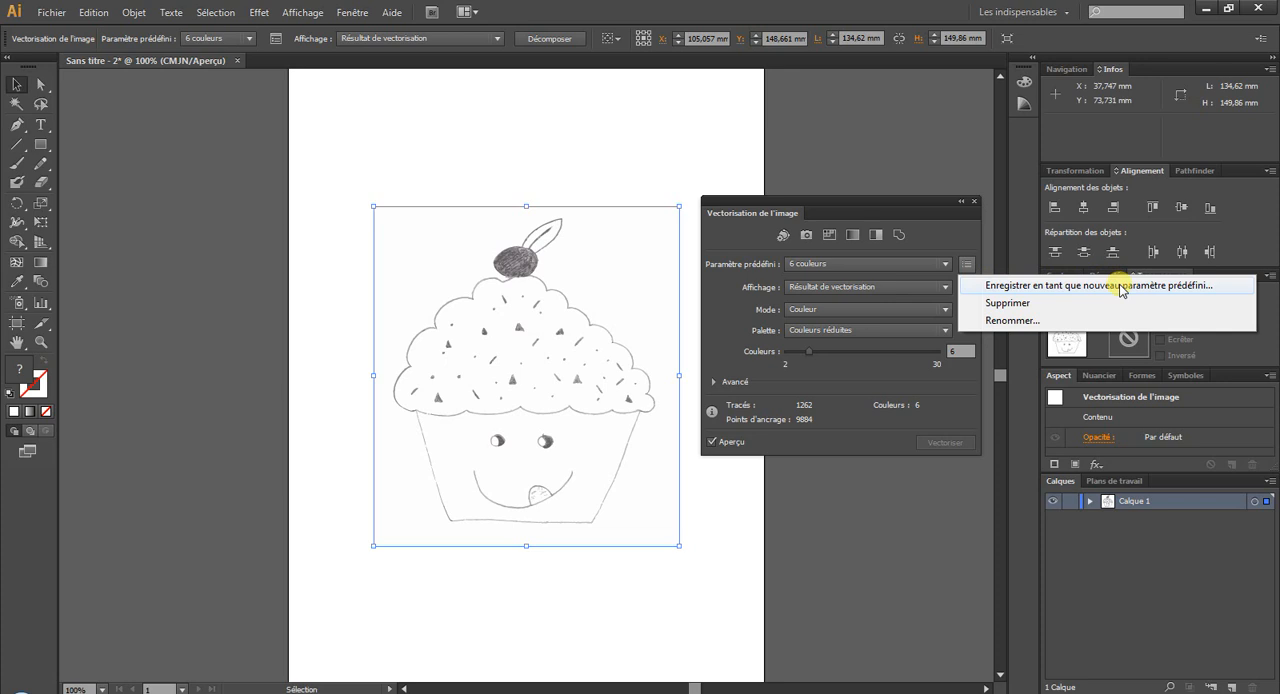
left_click(955, 240)
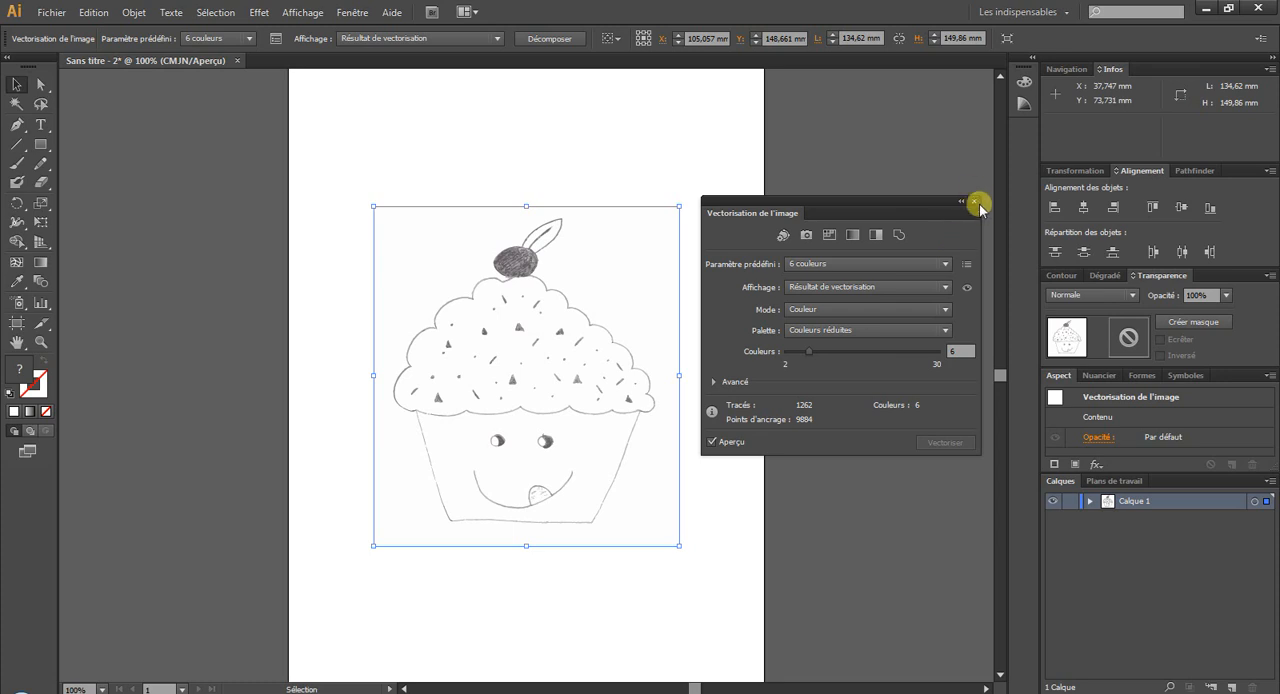
Close the detailed trace settings and undo the vectorization back to the embedded cupcake image.
left_click(975, 201)
left_click(100, 13)
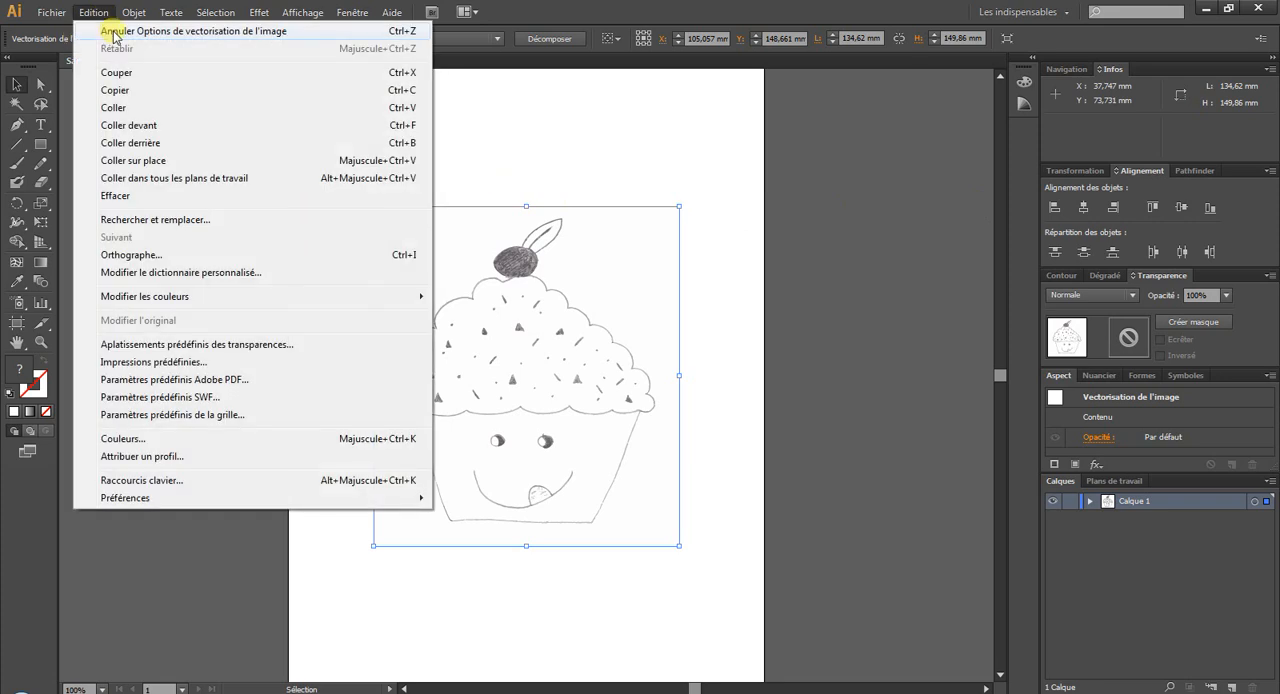
left_click(110, 13)
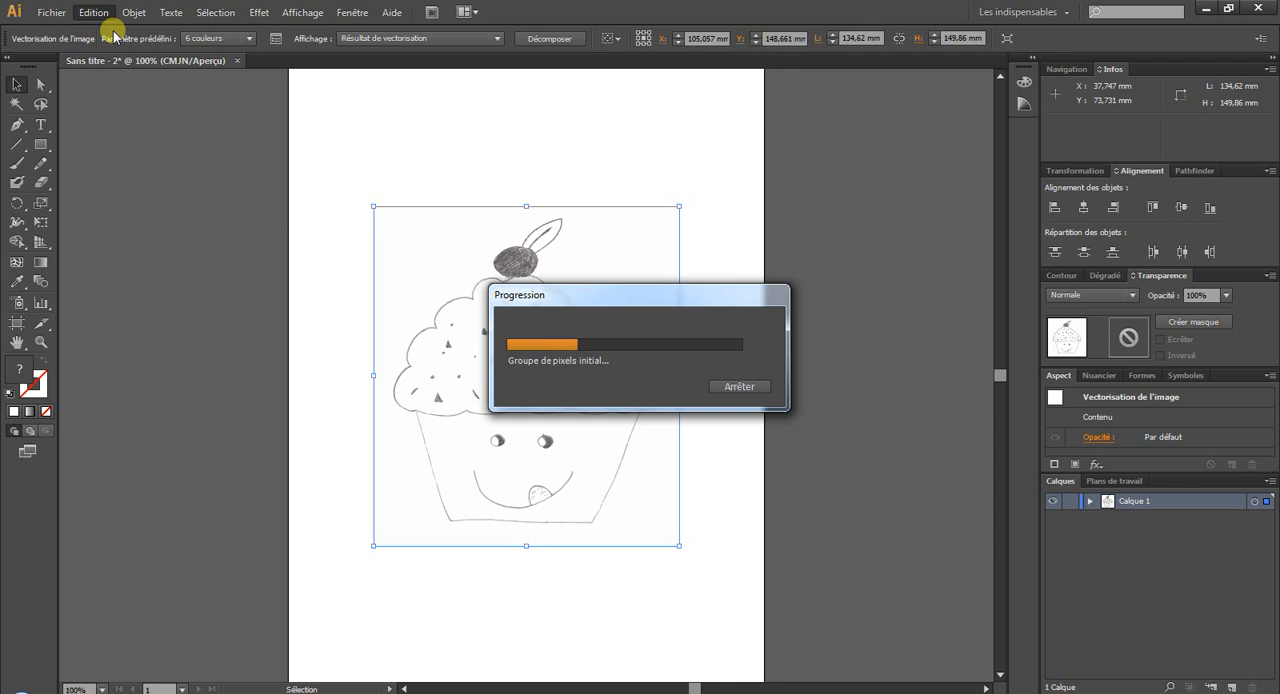
left_click(100, 31)
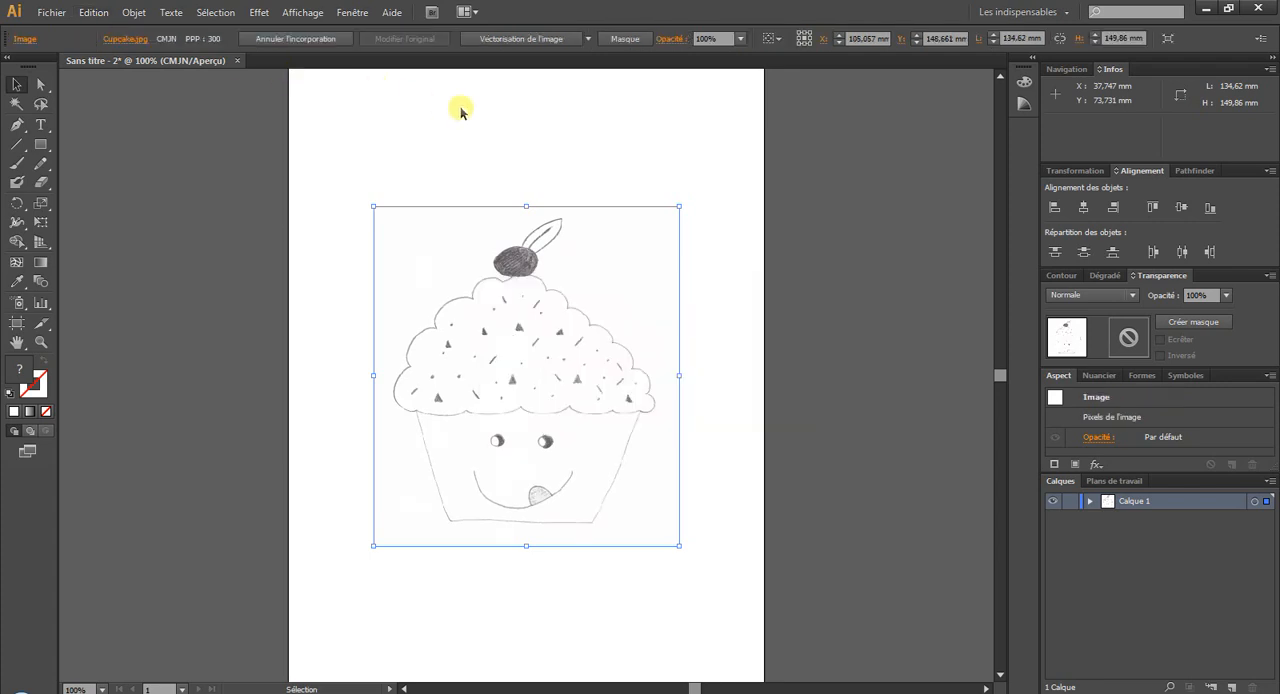
Trace the cupcake image with the 16 couleurs preset and open its detailed Image Trace settings.
left_click(589, 39)
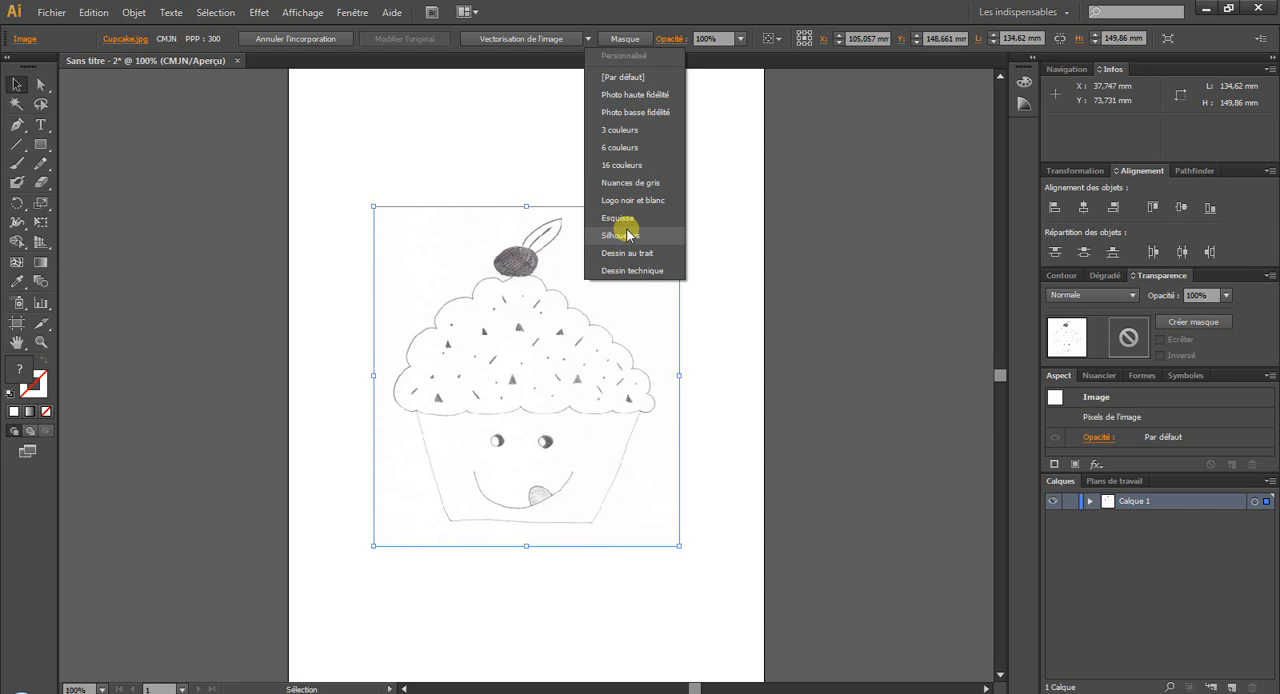
left_click(640, 165)
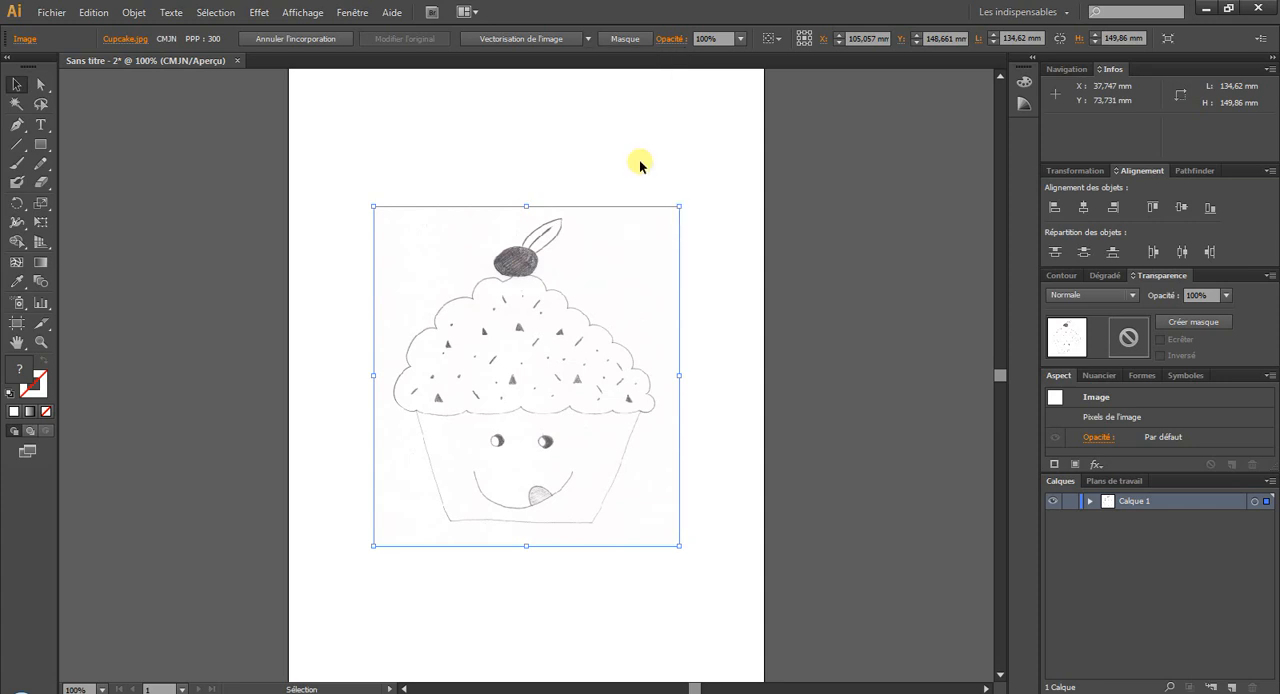
left_click(536, 43)
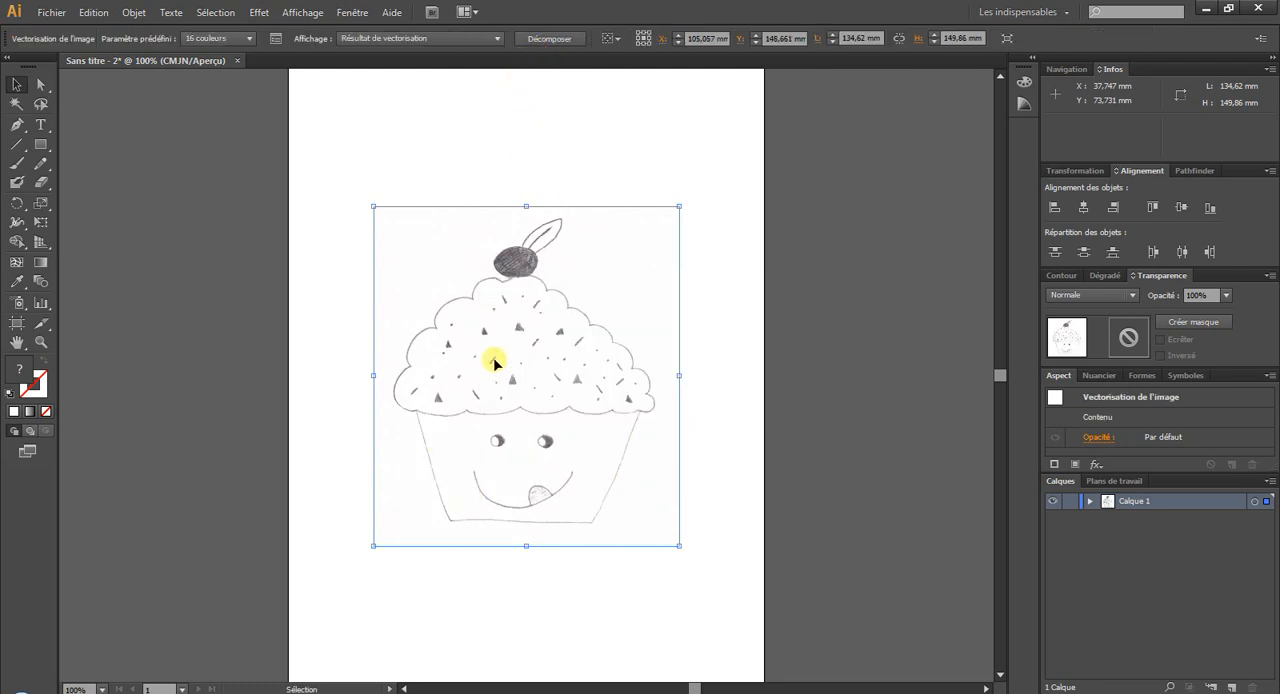
left_click(276, 40)
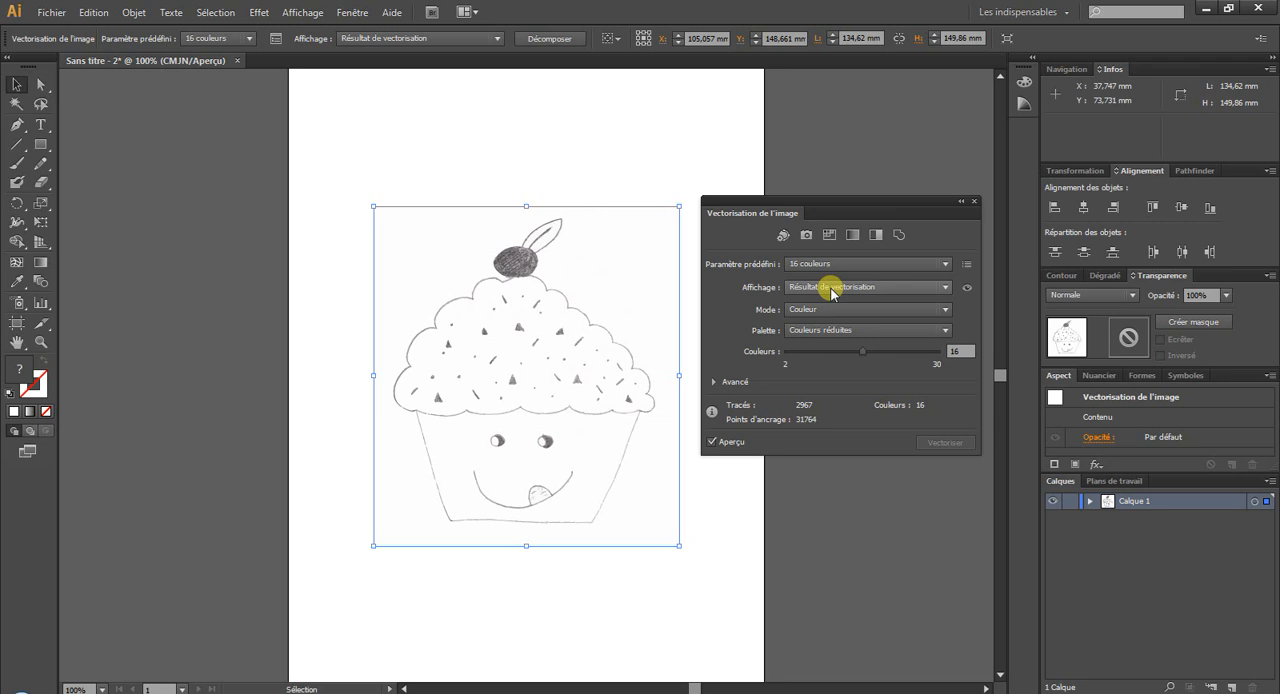
Compare the traced cupcake with its source image and expand the advanced (Avancé) trace settings.
left_click(968, 288)
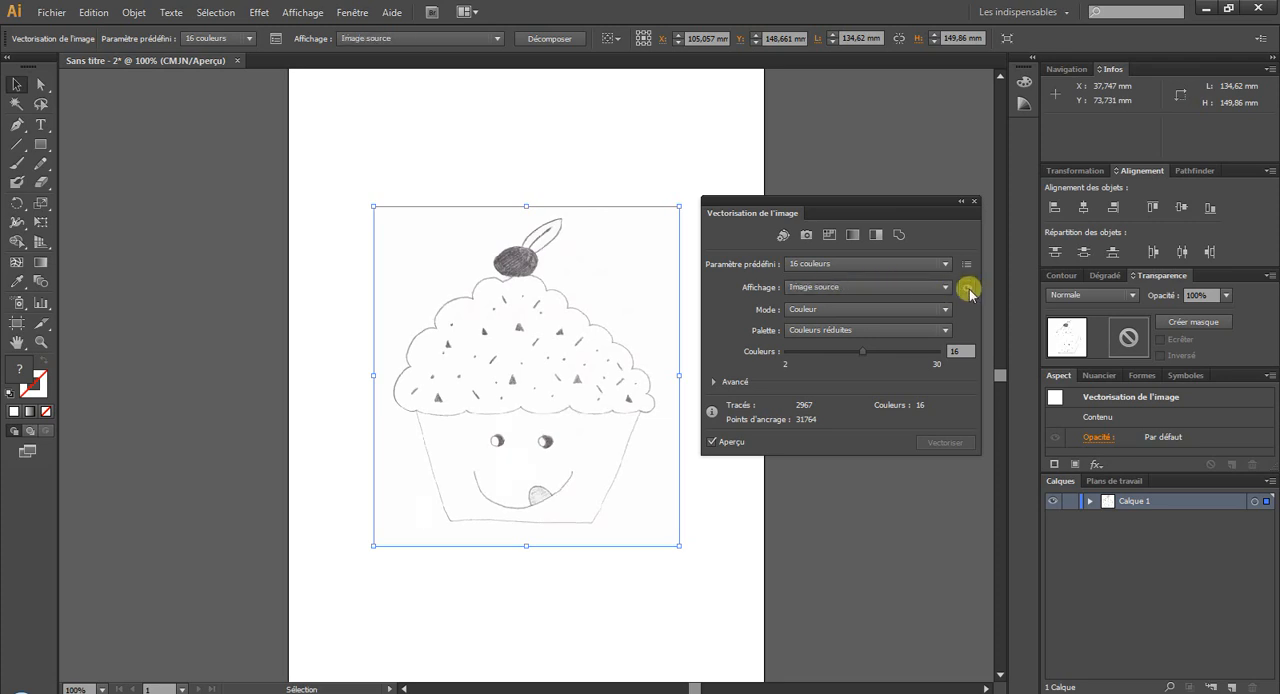
left_click(968, 288)
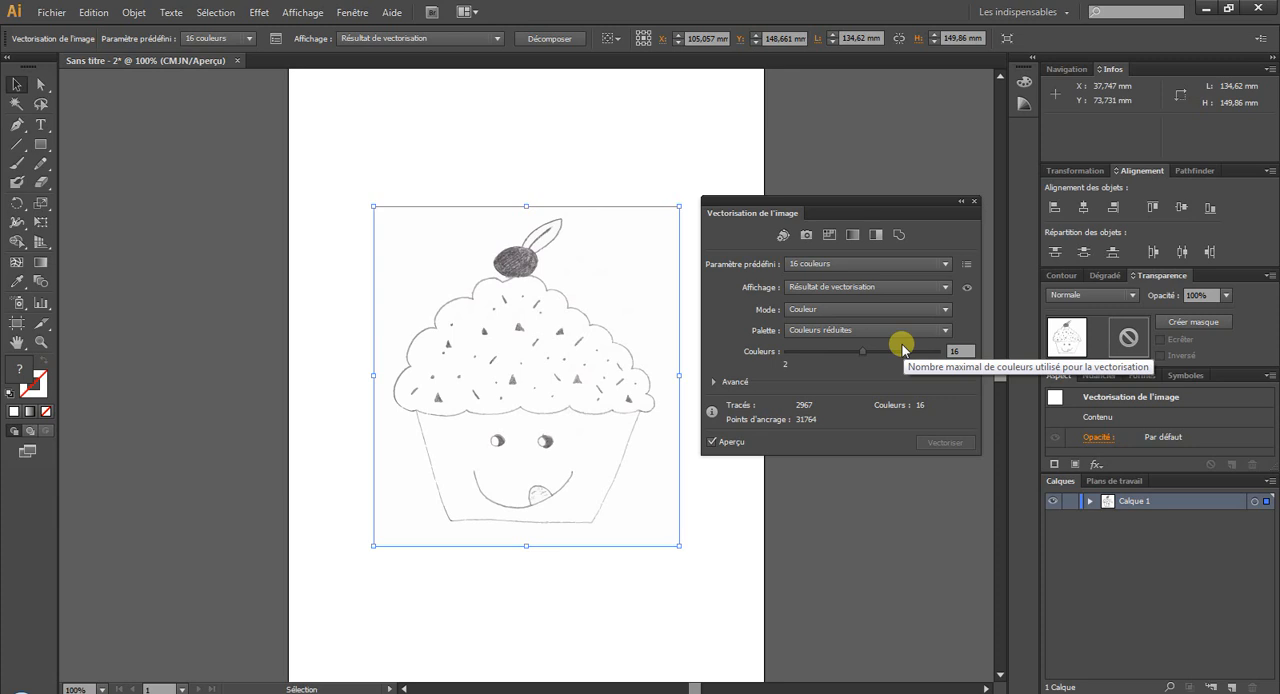
left_click(711, 382)
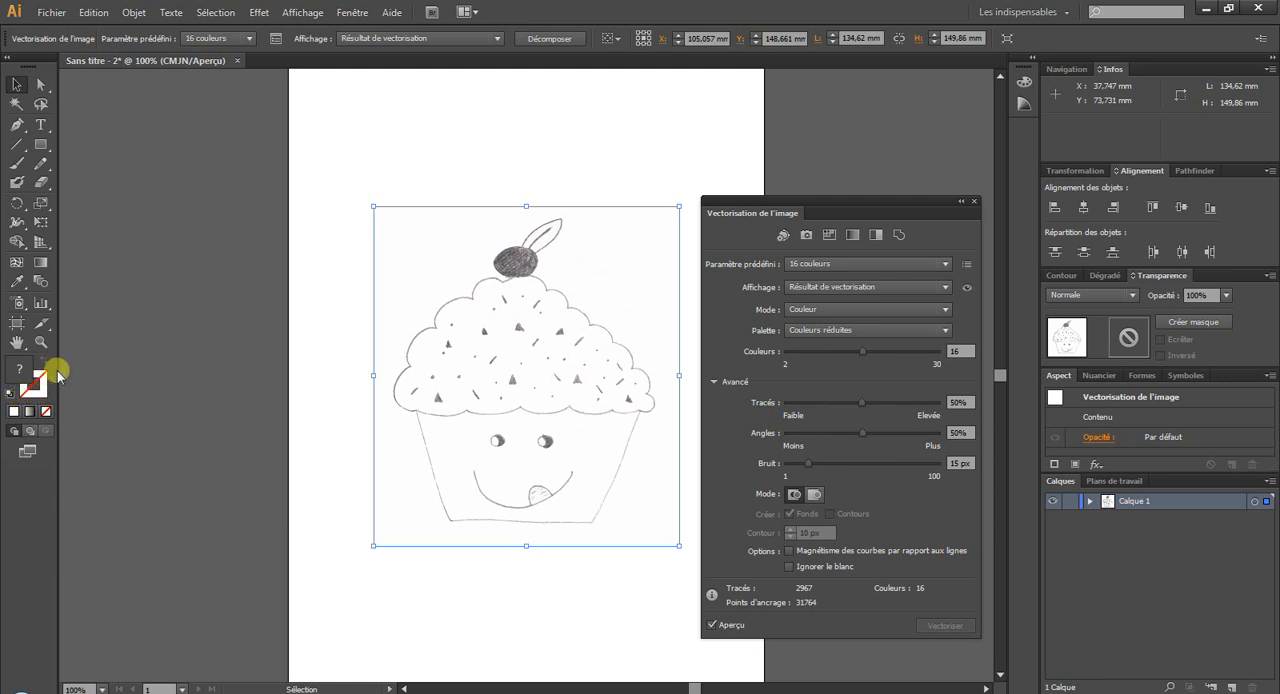
left_click(27, 388)
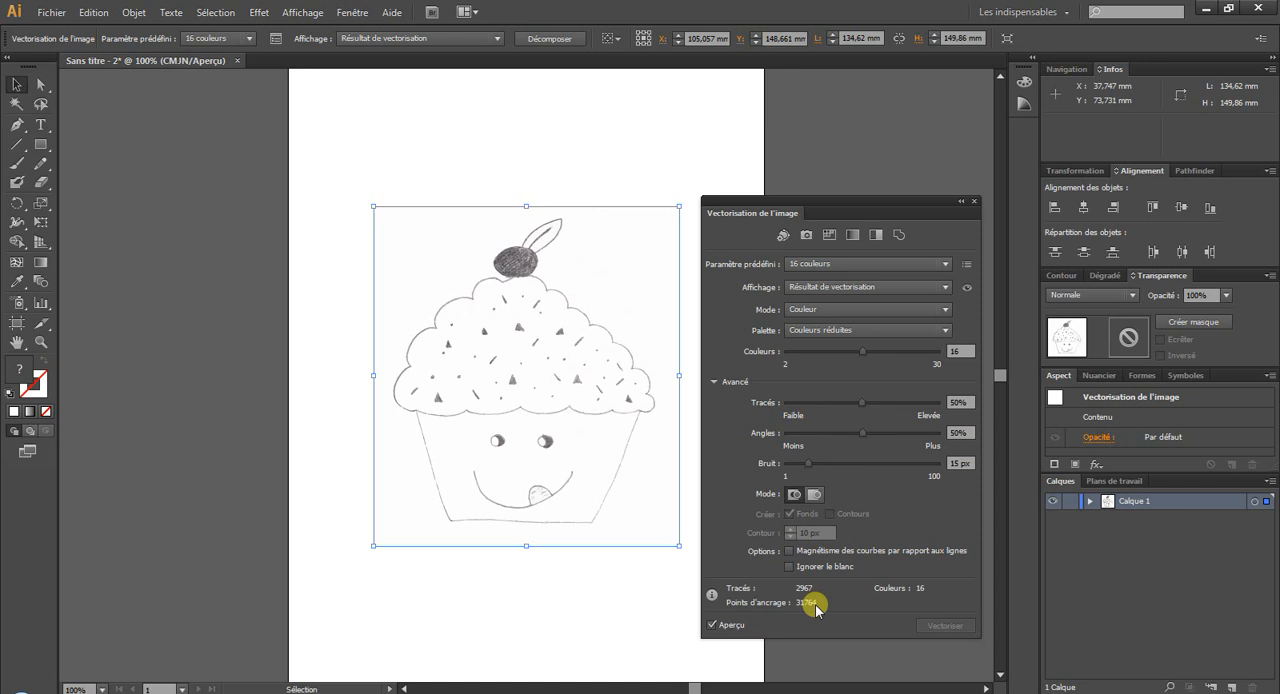
Turn off the trace preview and apply the Silhouettes preset to the cupcake.
left_click(716, 623)
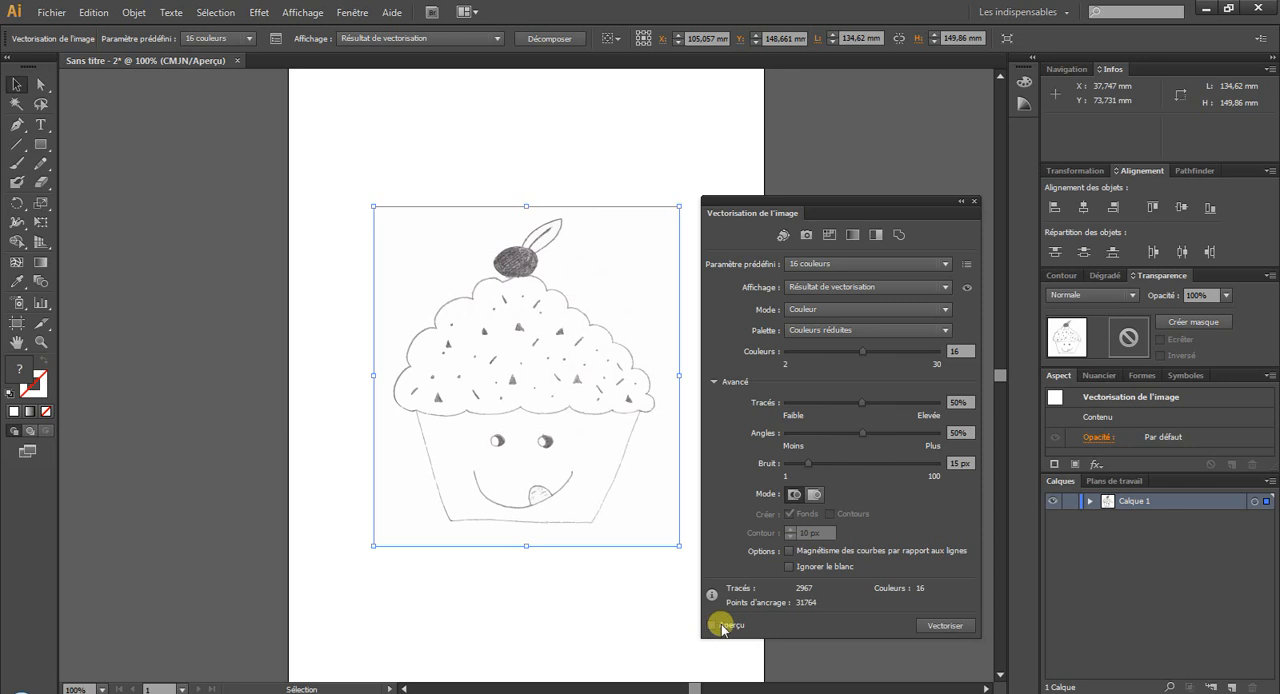
left_click(828, 264)
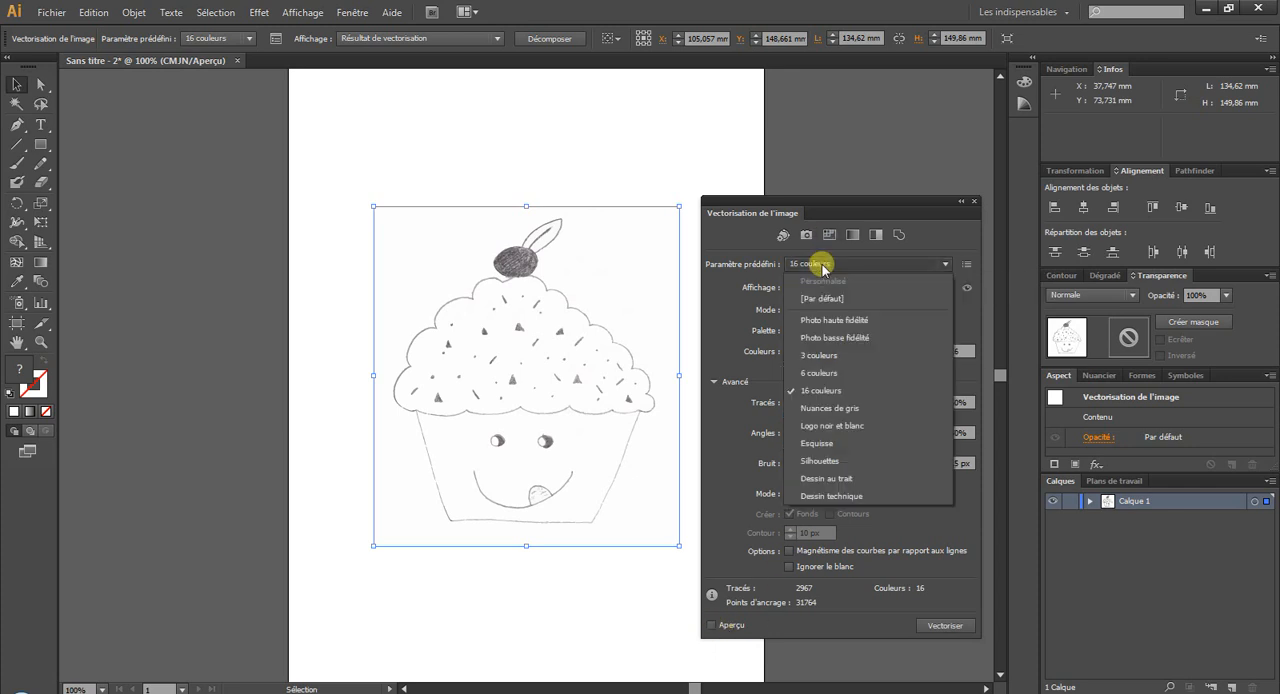
left_click(820, 461)
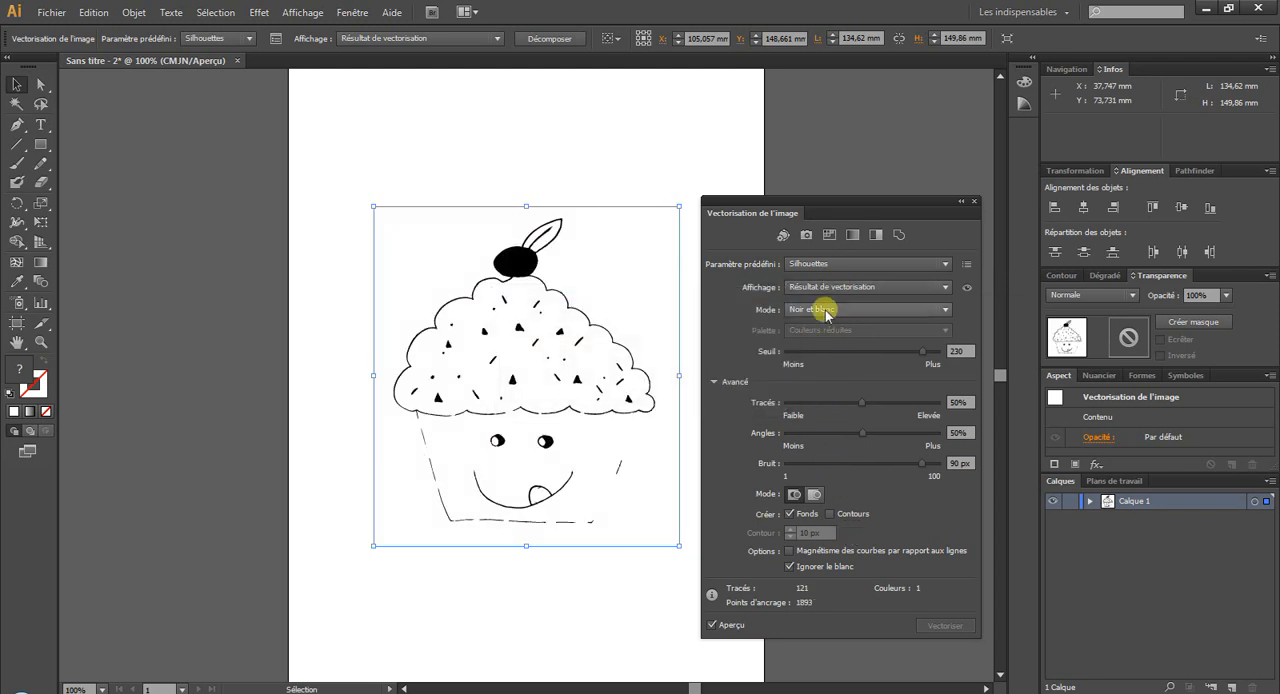
With the preview off, set the trace display to Résultat de vectorisation avec contours and the threshold (Seuil) to 237.
left_click(712, 624)
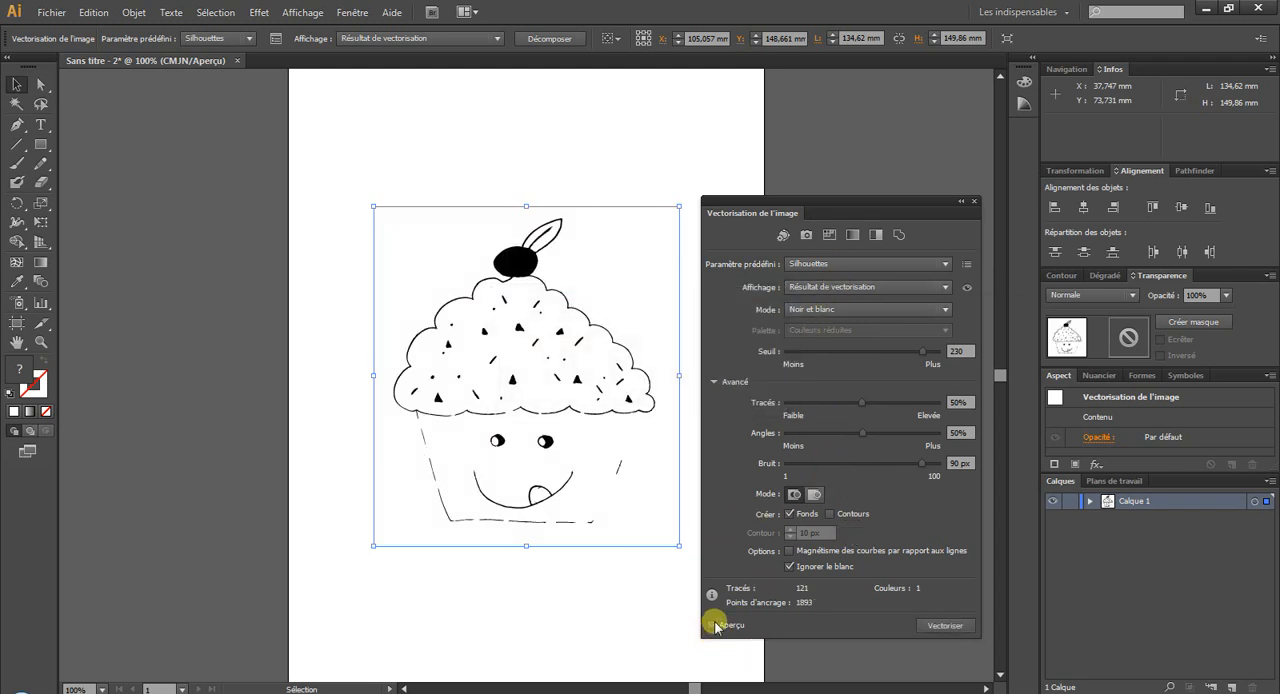
left_click(818, 287)
left_click(826, 320)
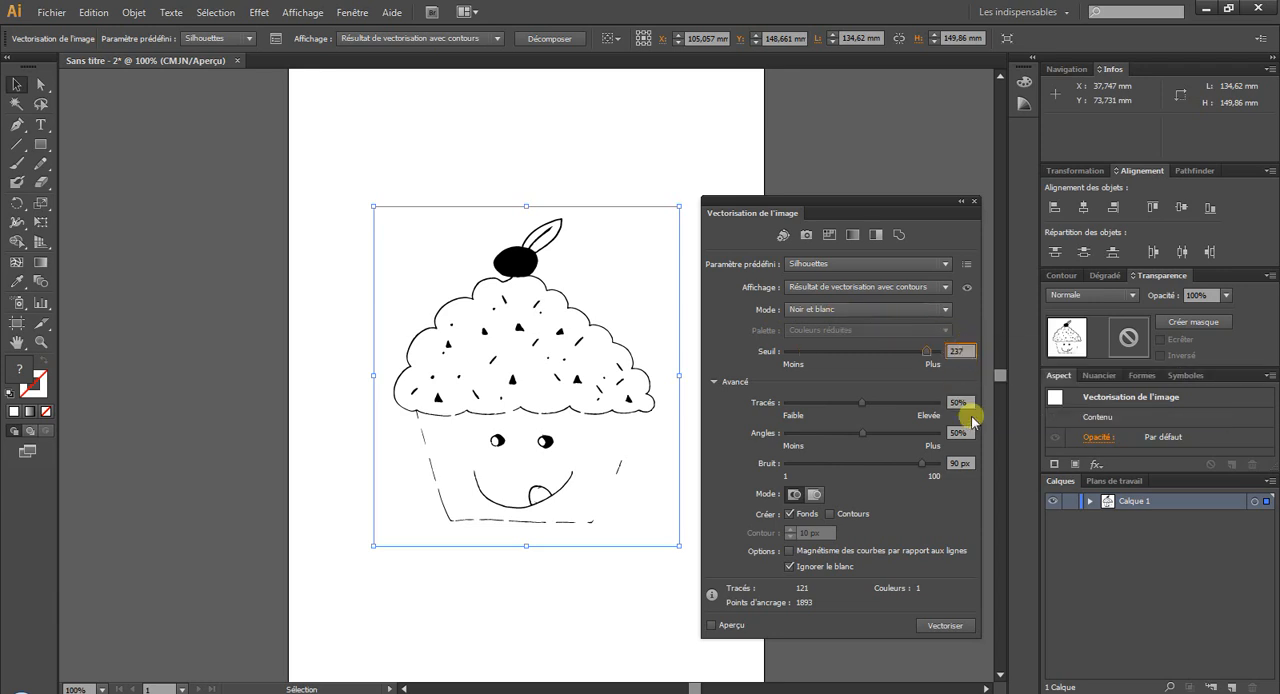
Set the trace's Tracés value to 68% and Bruit to 37 px, and turn the preview back on.
left_click_drag(862, 403, 795, 403)
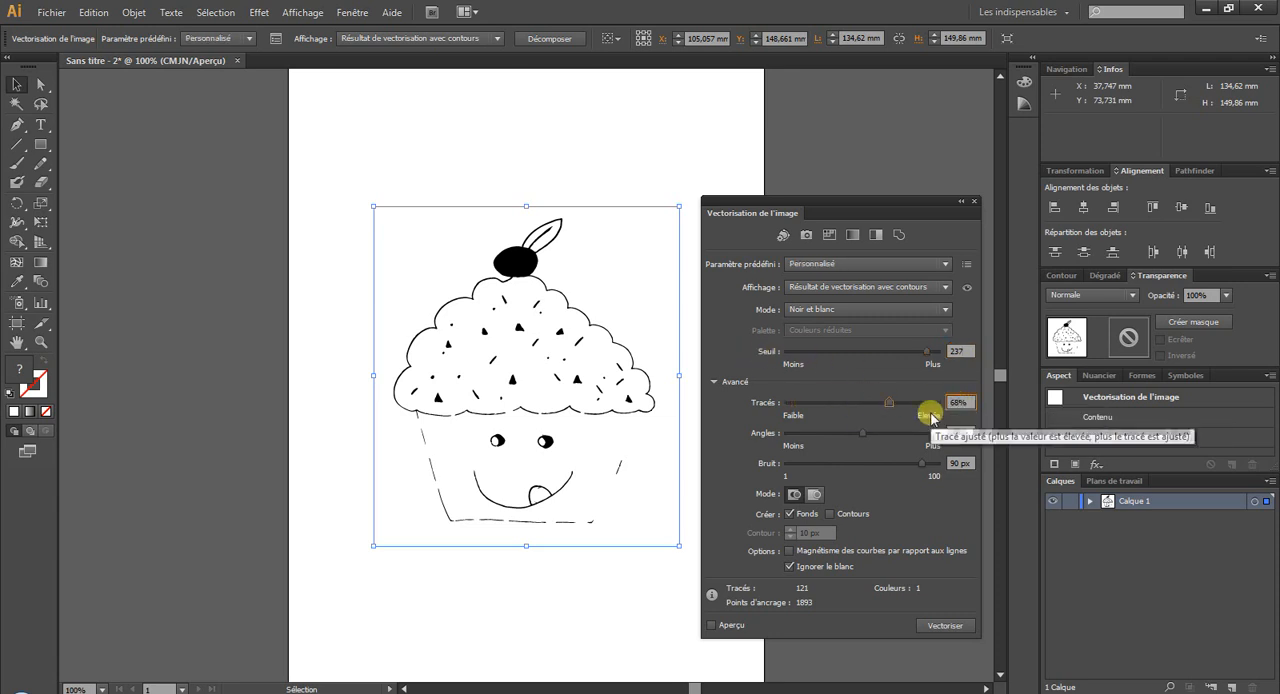
left_click(962, 463)
type("37")
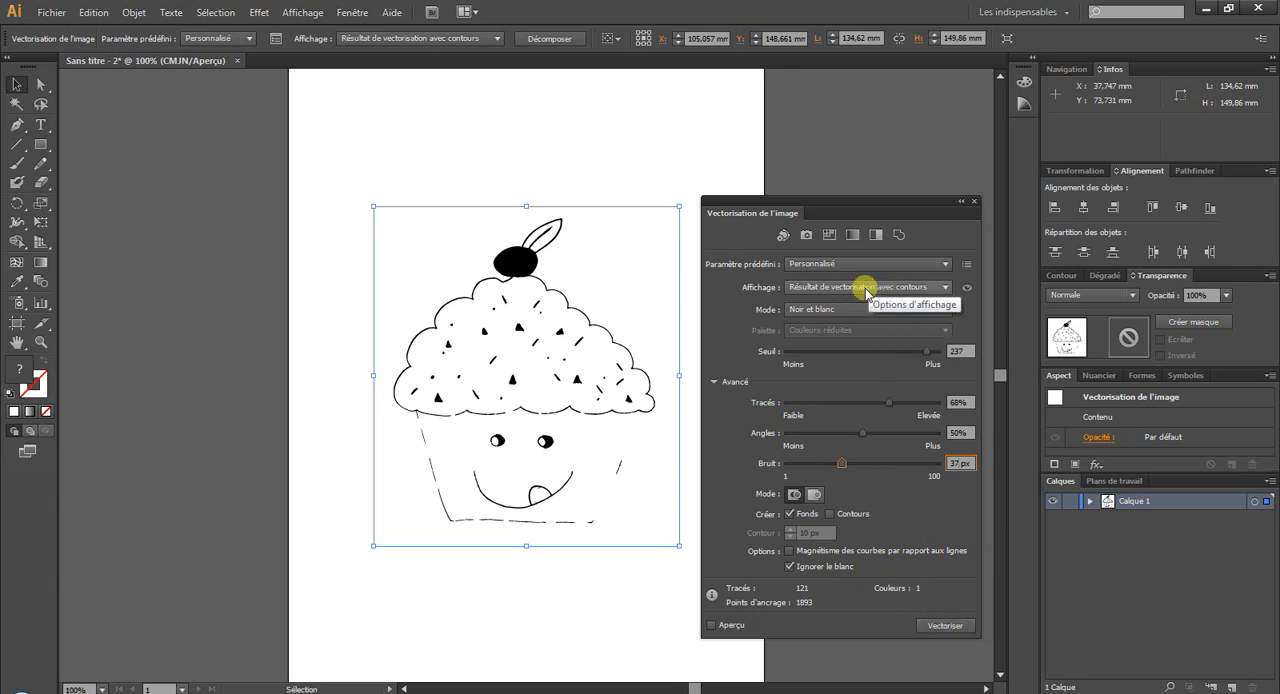
left_click(713, 625)
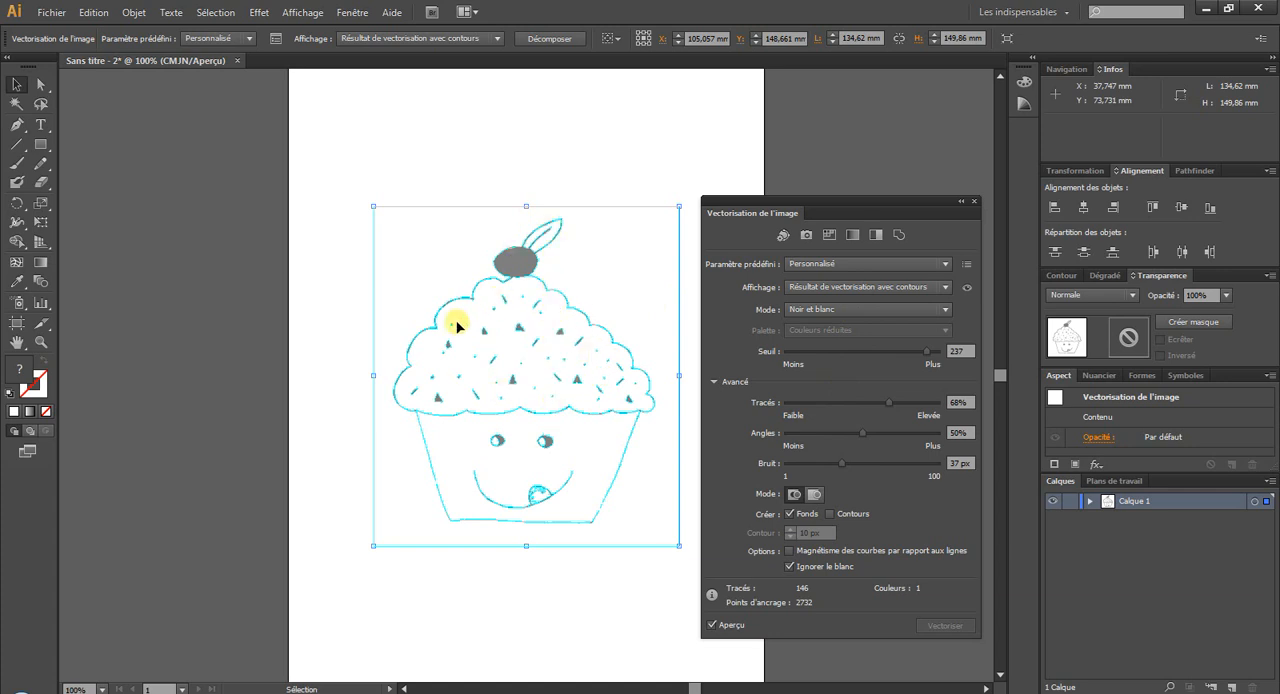
Inspect the cupcake case's traced outline up close and set the trace threshold (Seuil) to 243.
left_click(41, 341)
left_click_drag(400, 302, 510, 380)
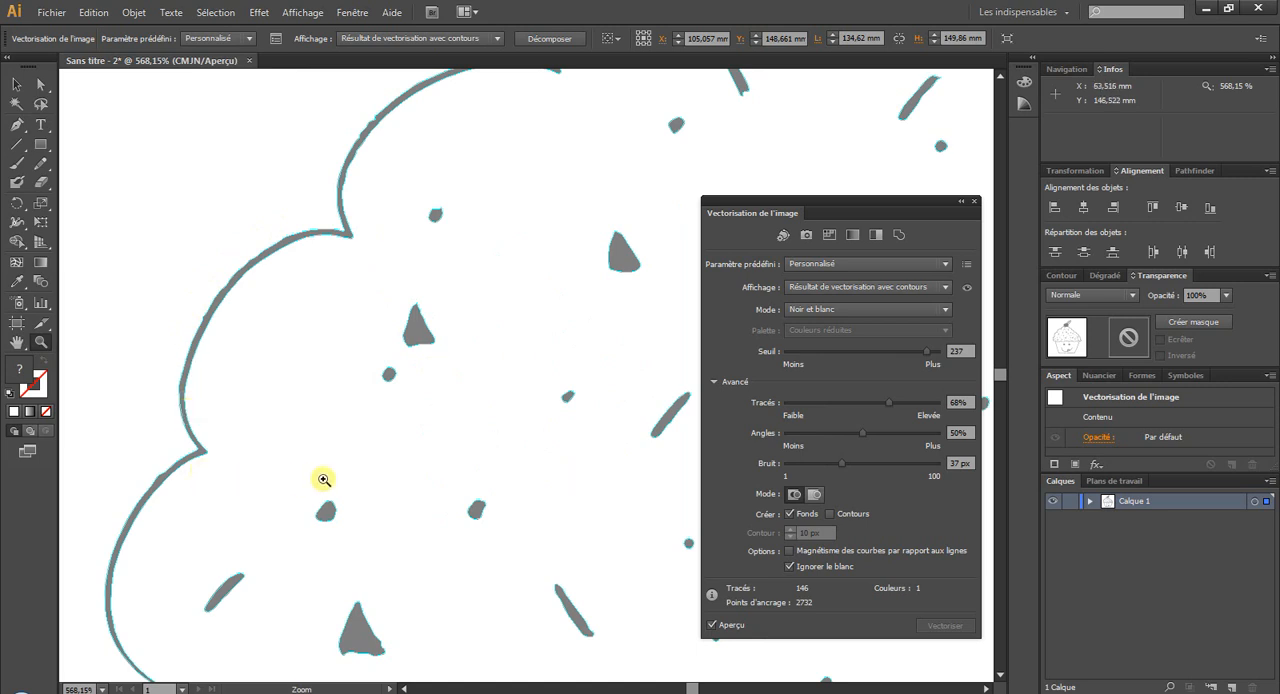
scroll(325, 477, "down", 5)
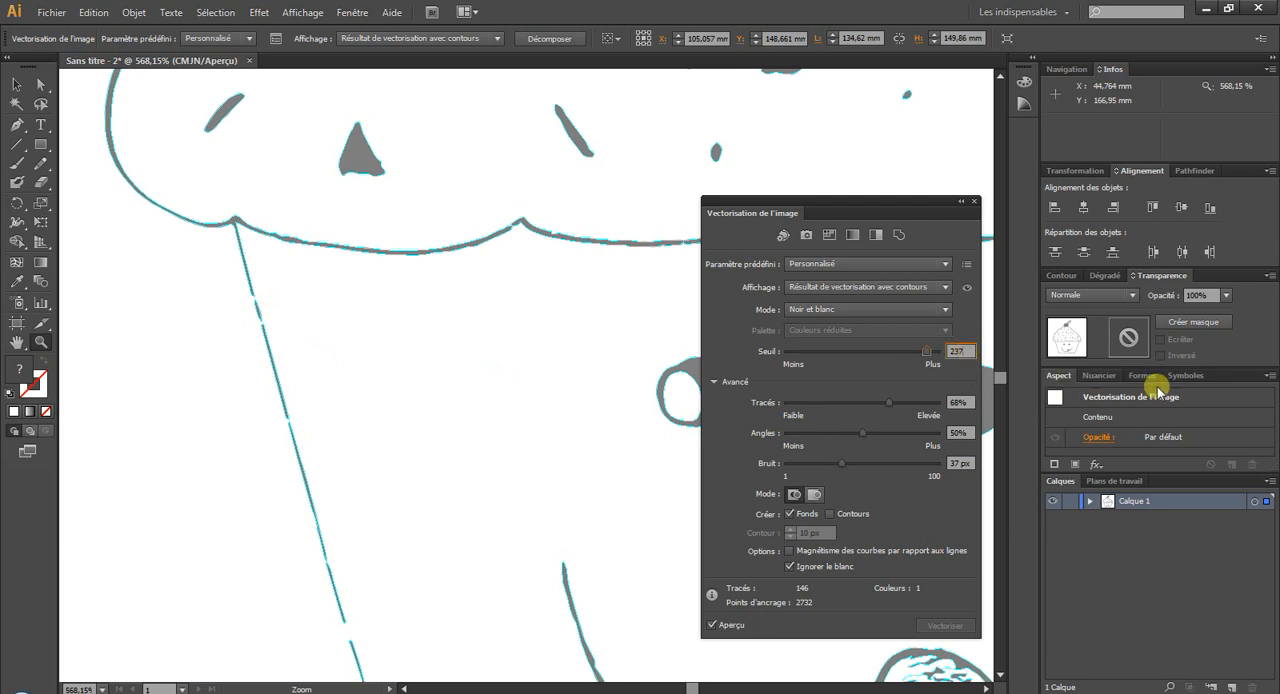
left_click(958, 351)
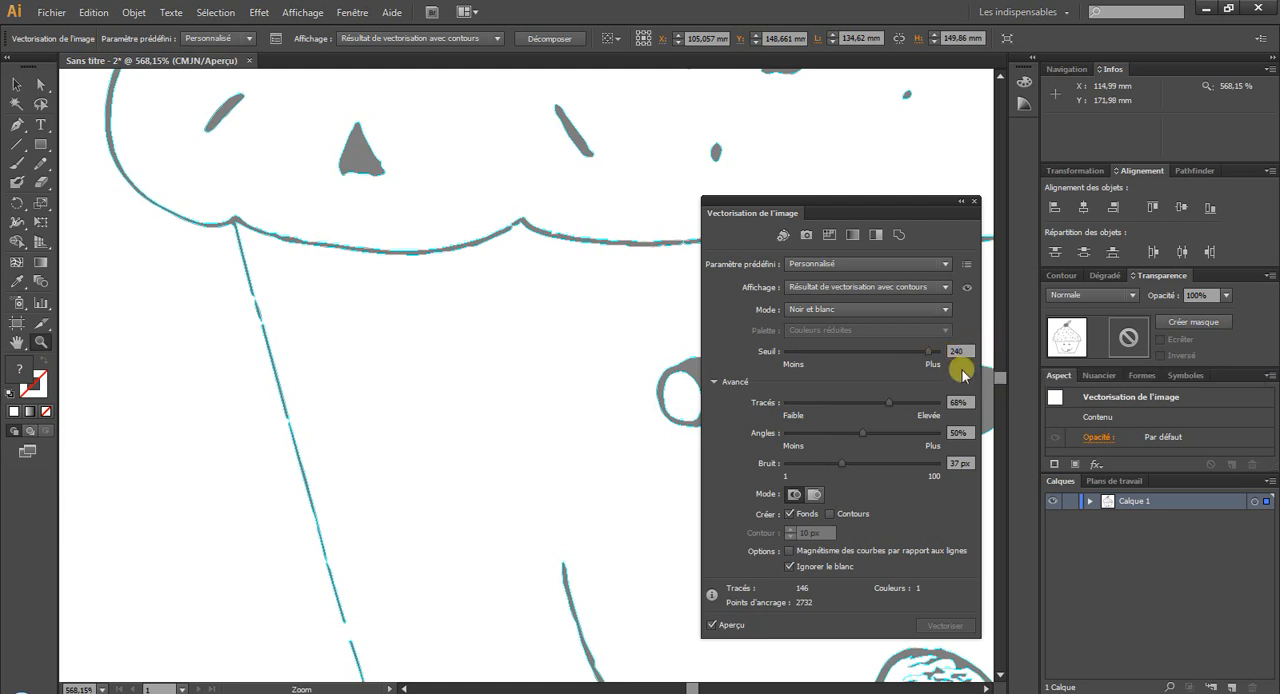
key("Return")
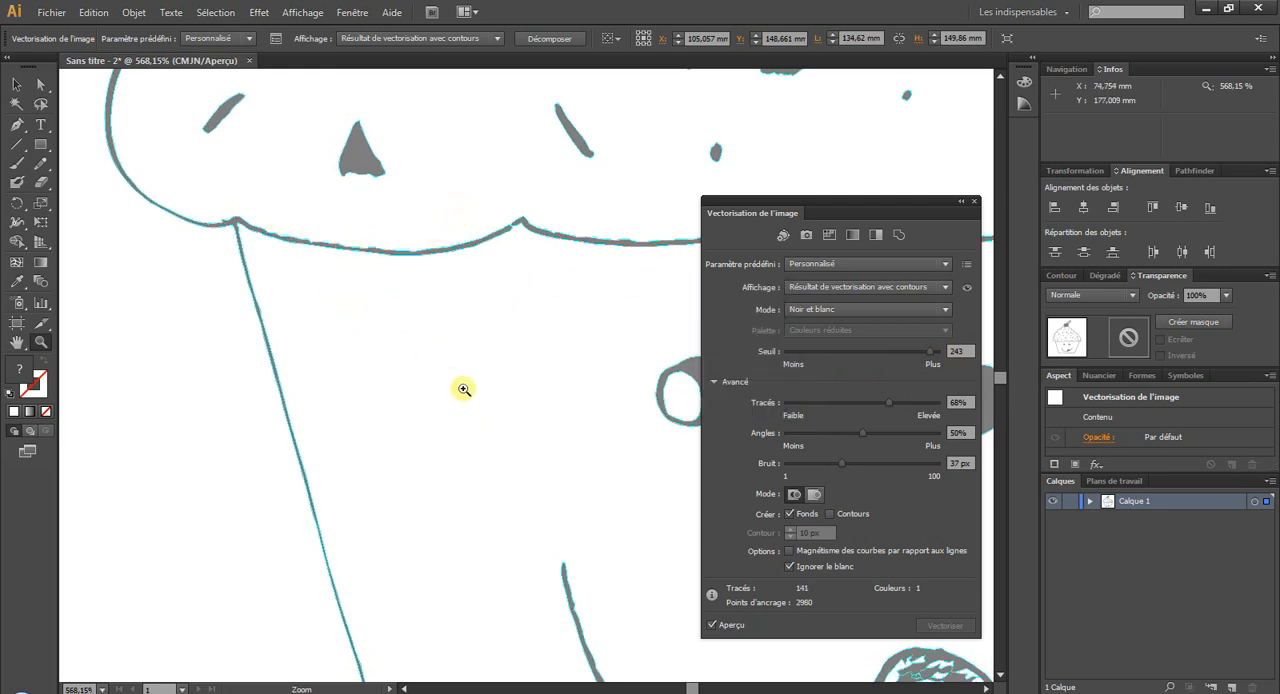
scroll(511, 446, "down", 5)
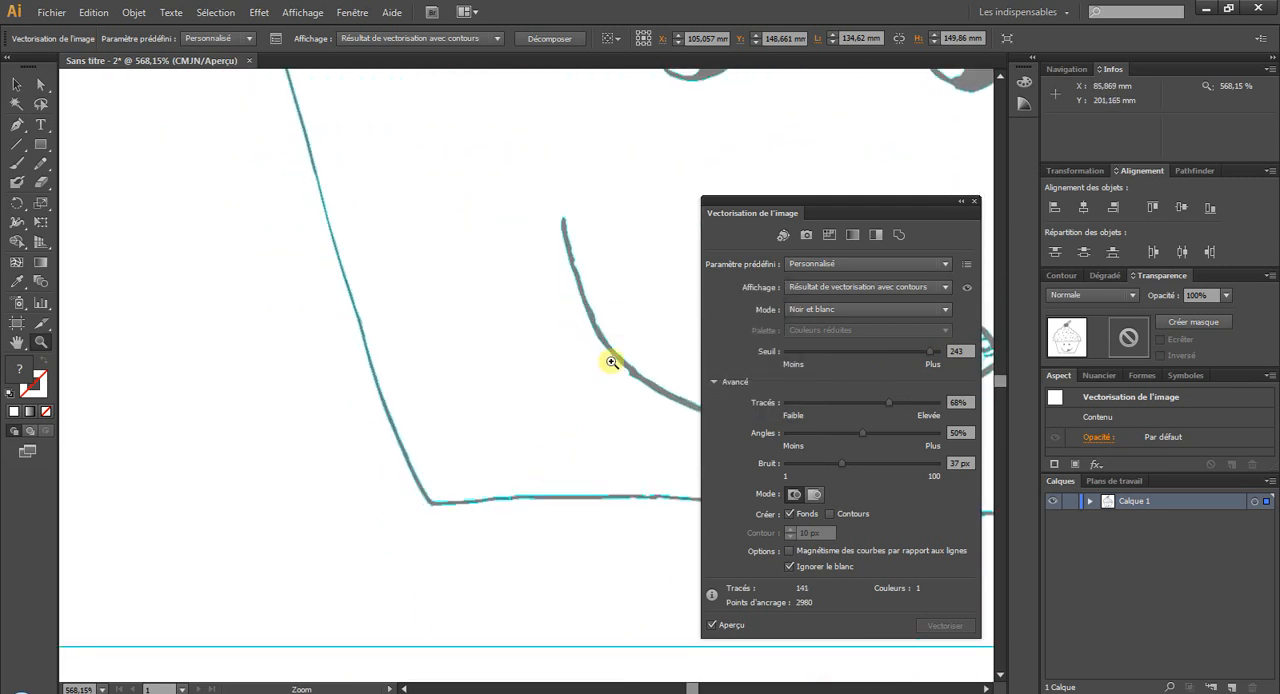
Switch the trace display to Résultat de vectorisation and close the Image Trace settings.
scroll(486, 460, "up", 8)
scroll(548, 442, "up", 10)
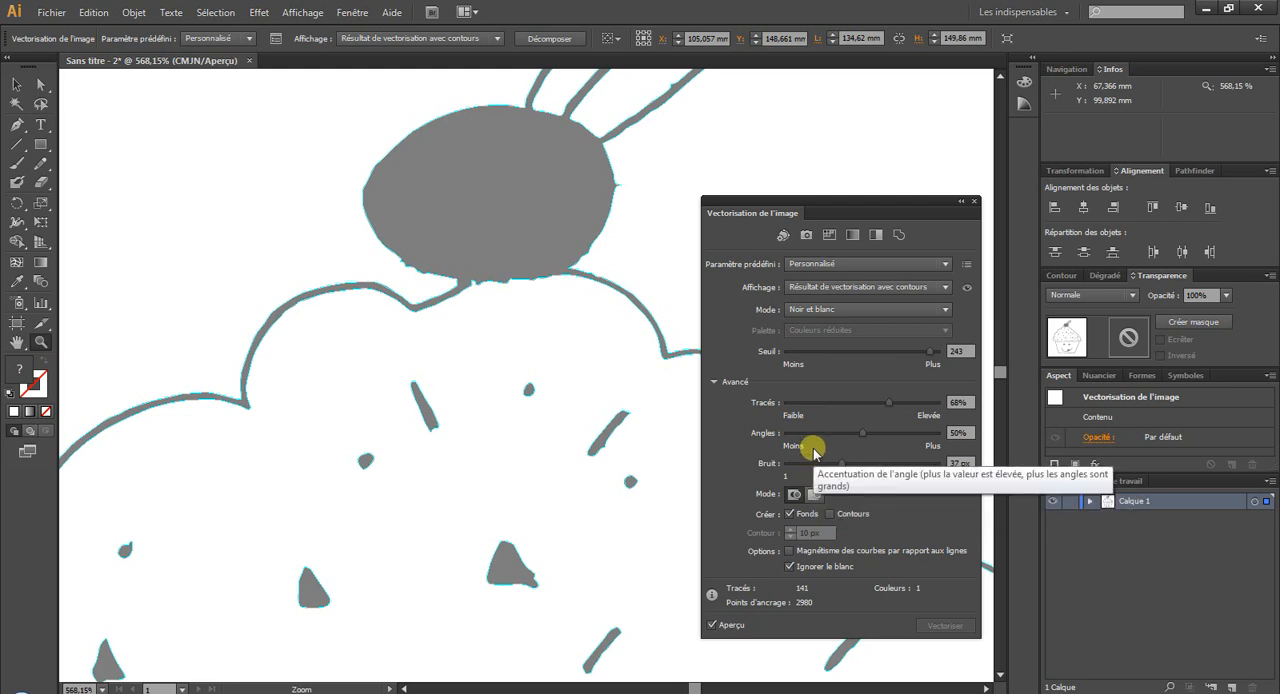
left_click(857, 290)
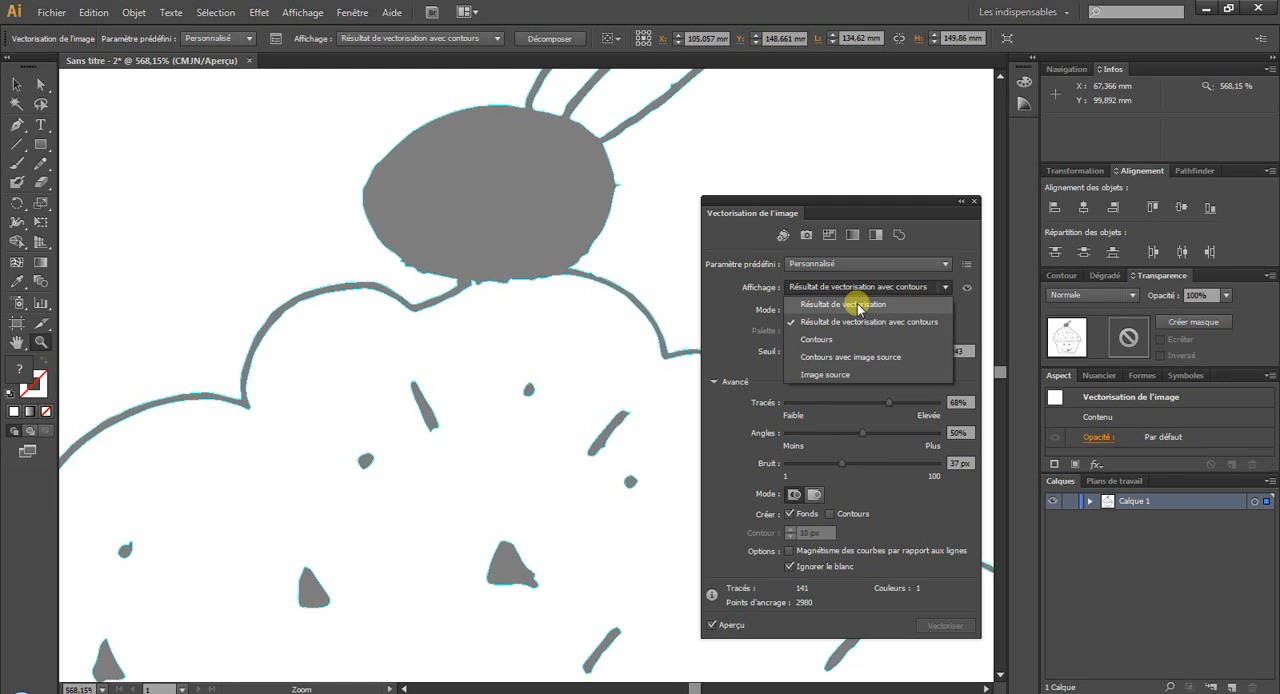
left_click(858, 305)
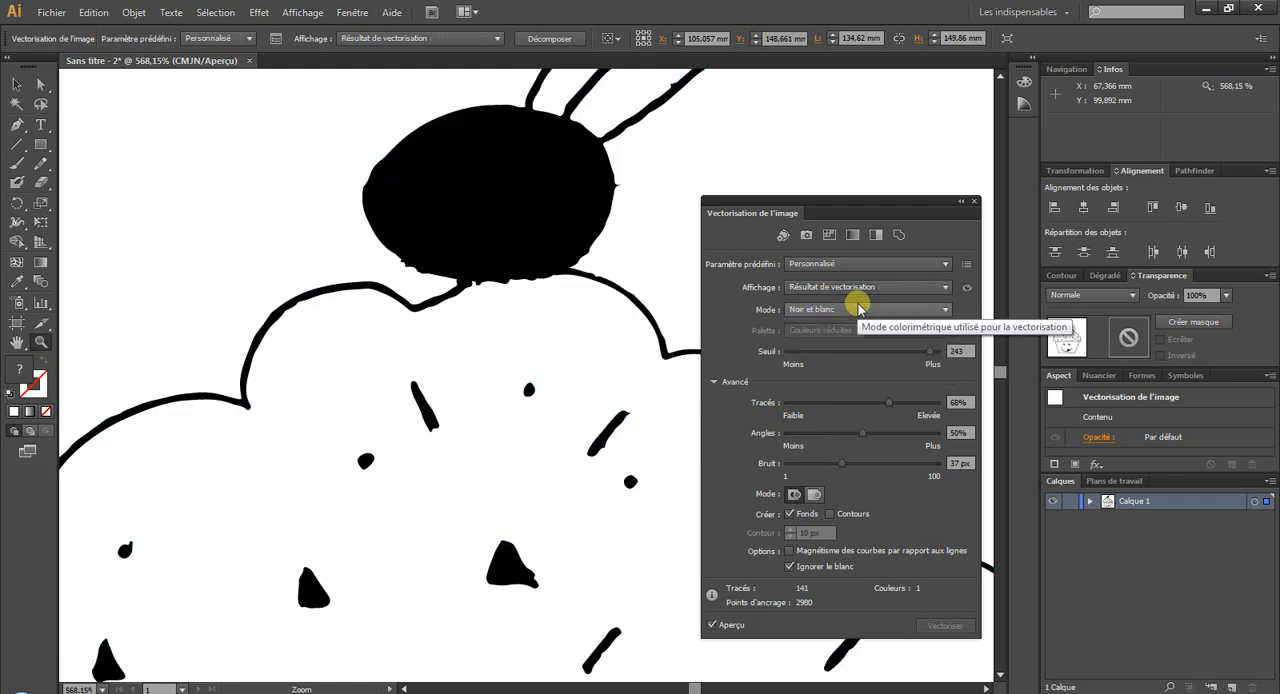
left_click(974, 201)
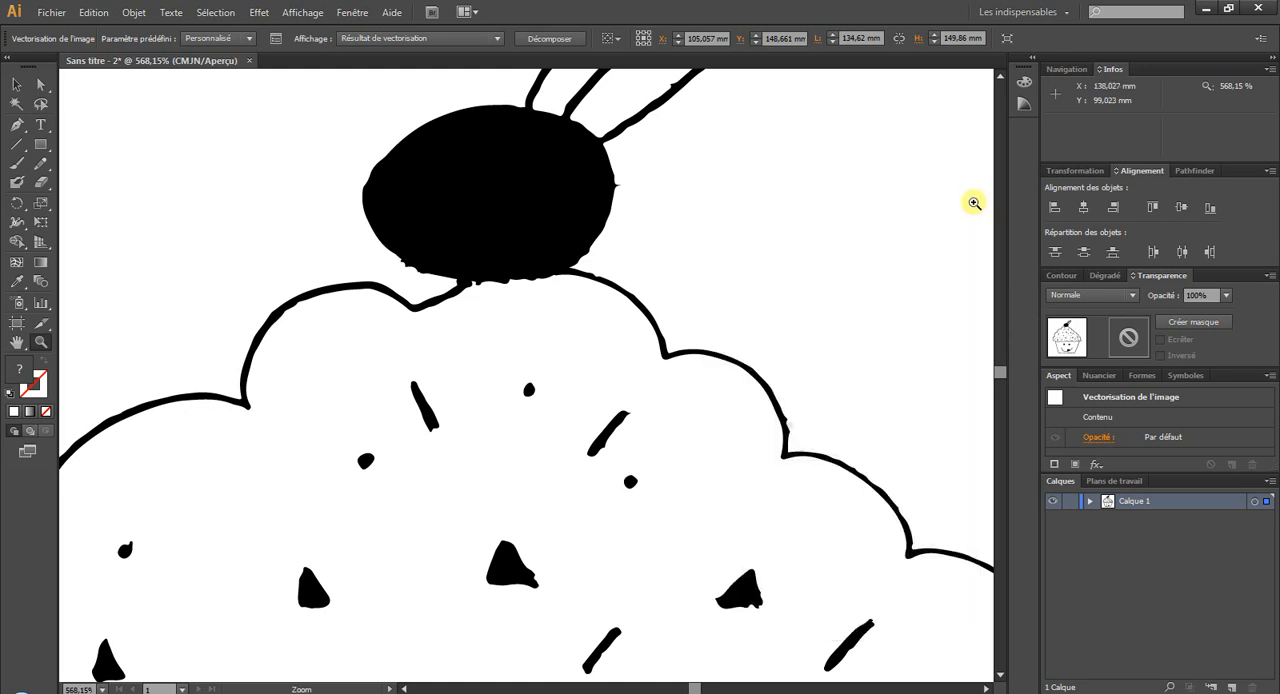
key("ctrl+1")
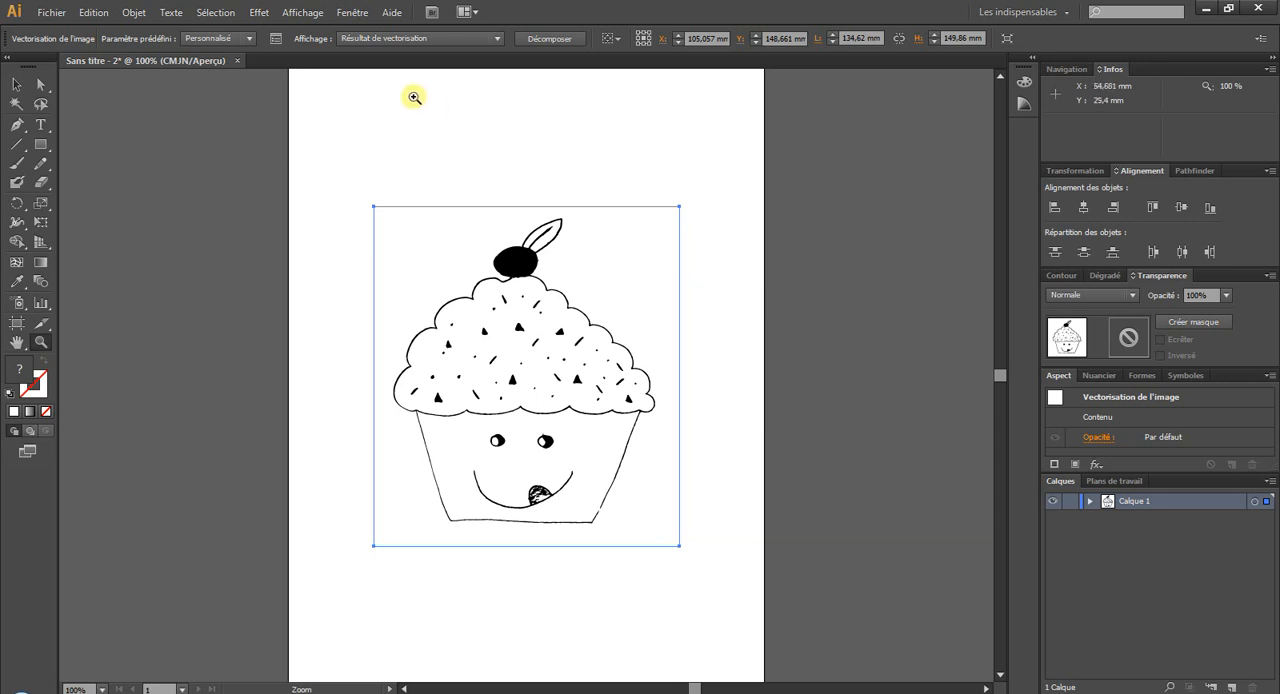
left_click(370, 40)
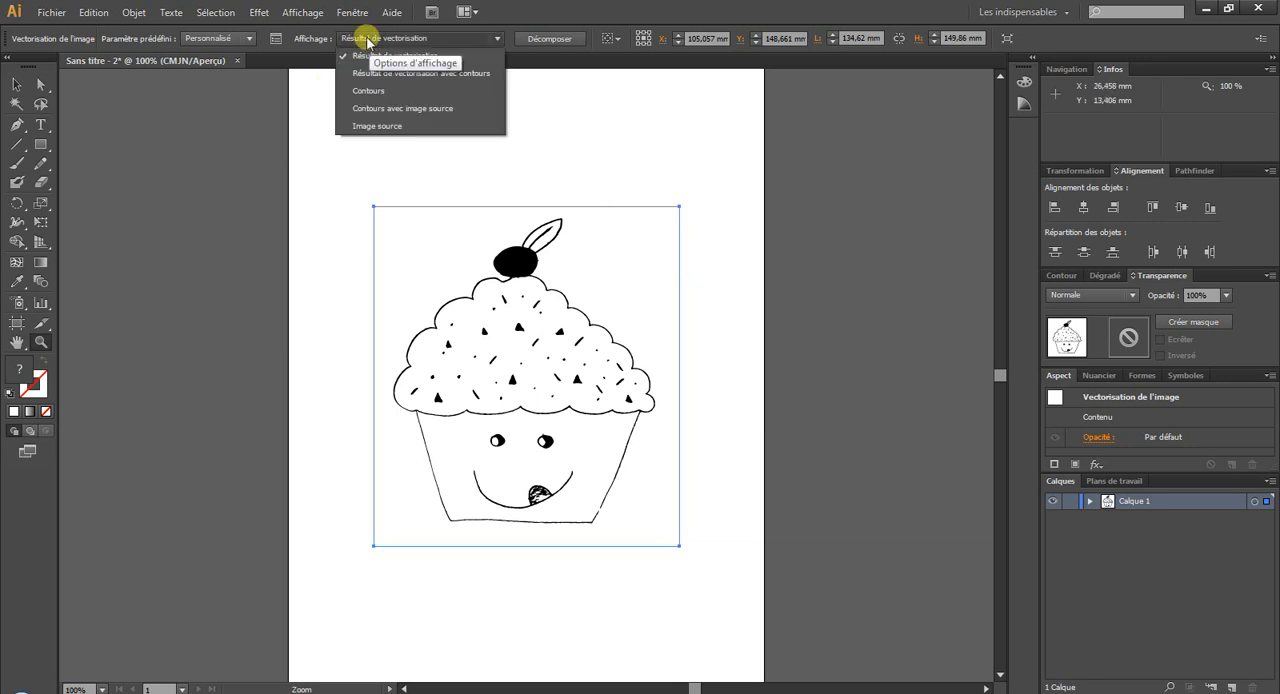
left_click(356, 54)
left_click(273, 40)
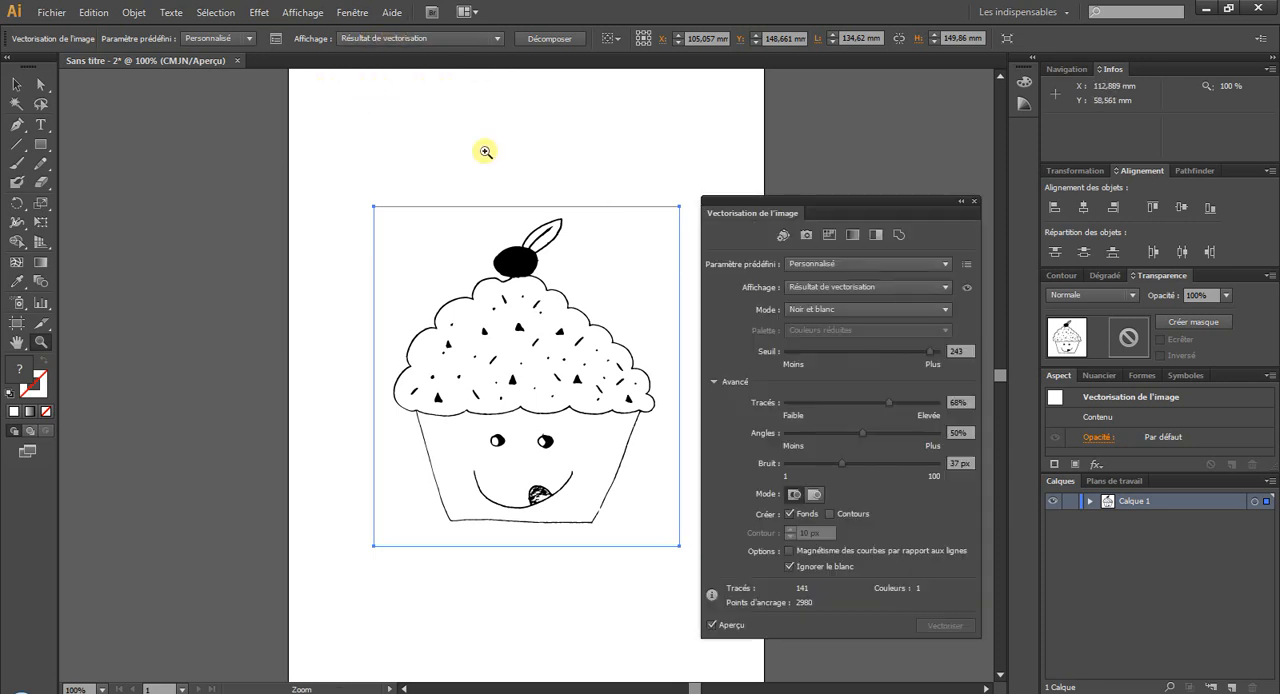
left_click(973, 204)
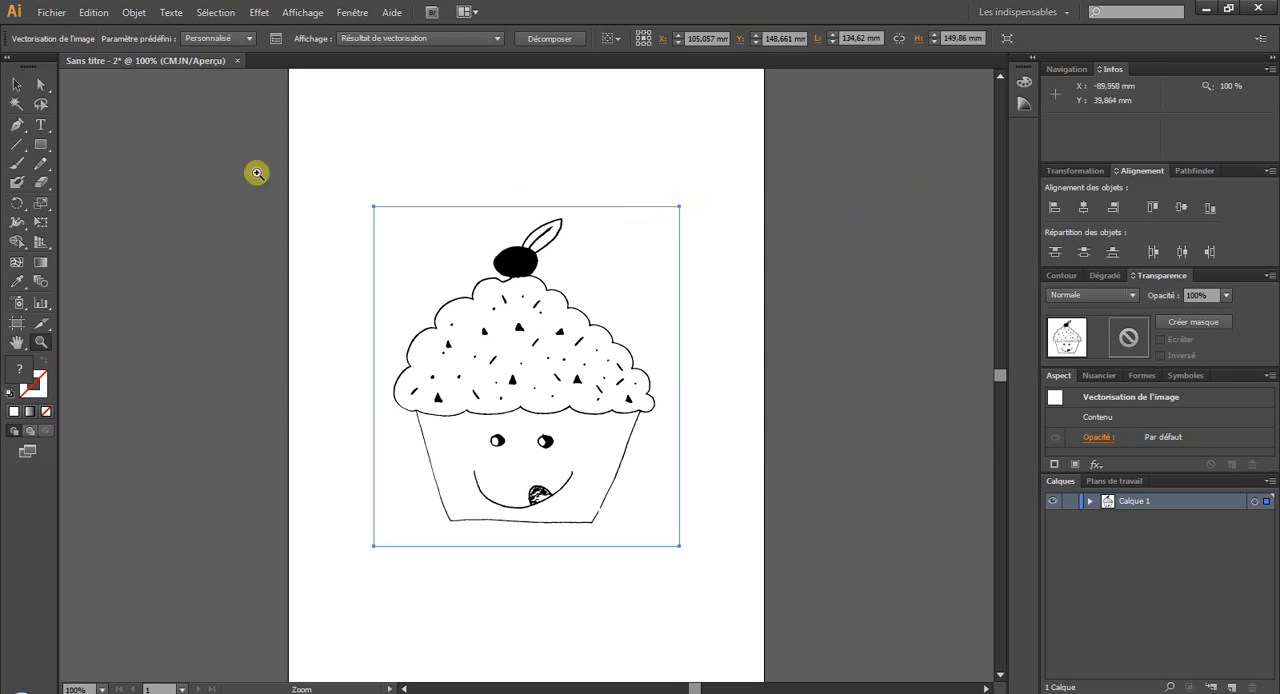
Enlarge the traced cupcake to about 226 x 252 mm and inspect the frosting outline up close.
left_click(33, 89)
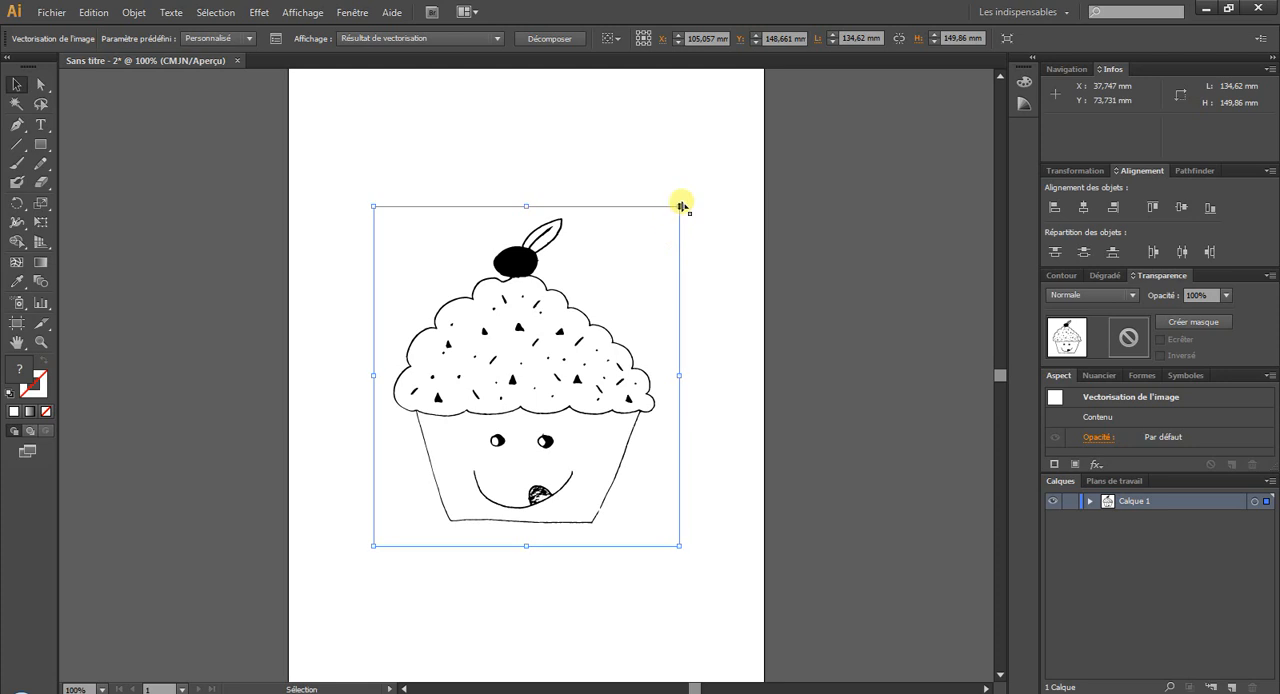
left_click_drag(679, 207, 887, 133)
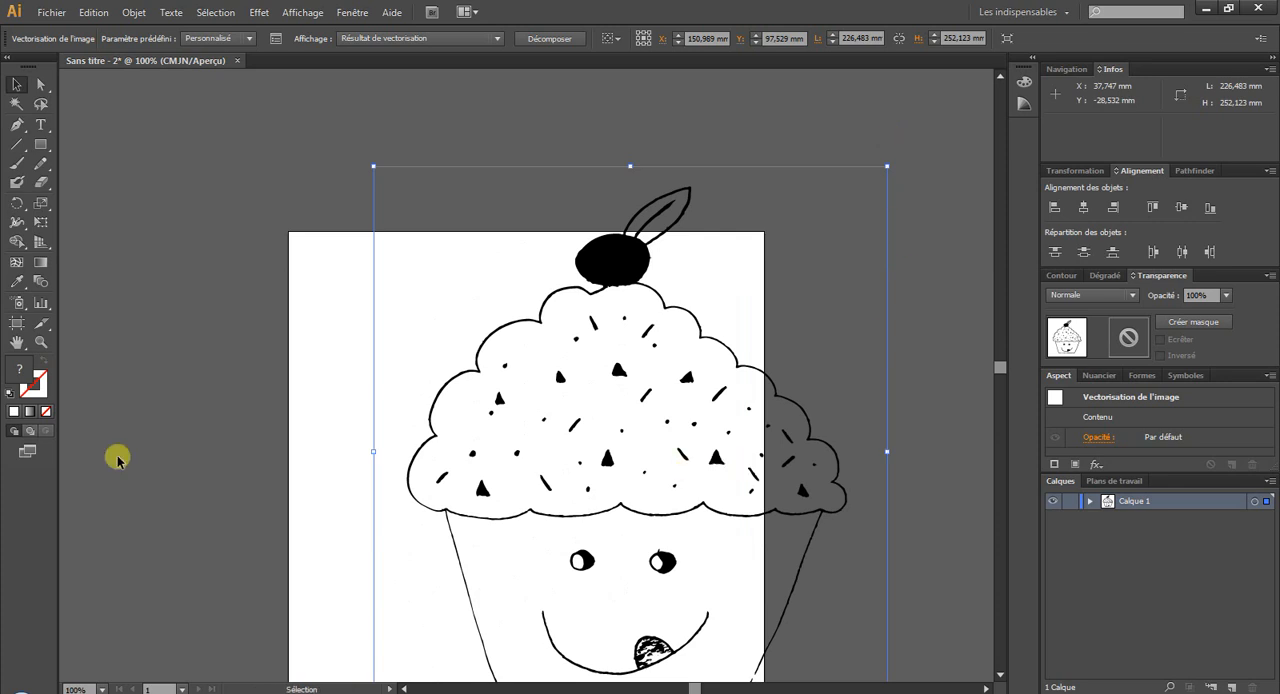
left_click(41, 341)
left_click_drag(420, 356, 544, 440)
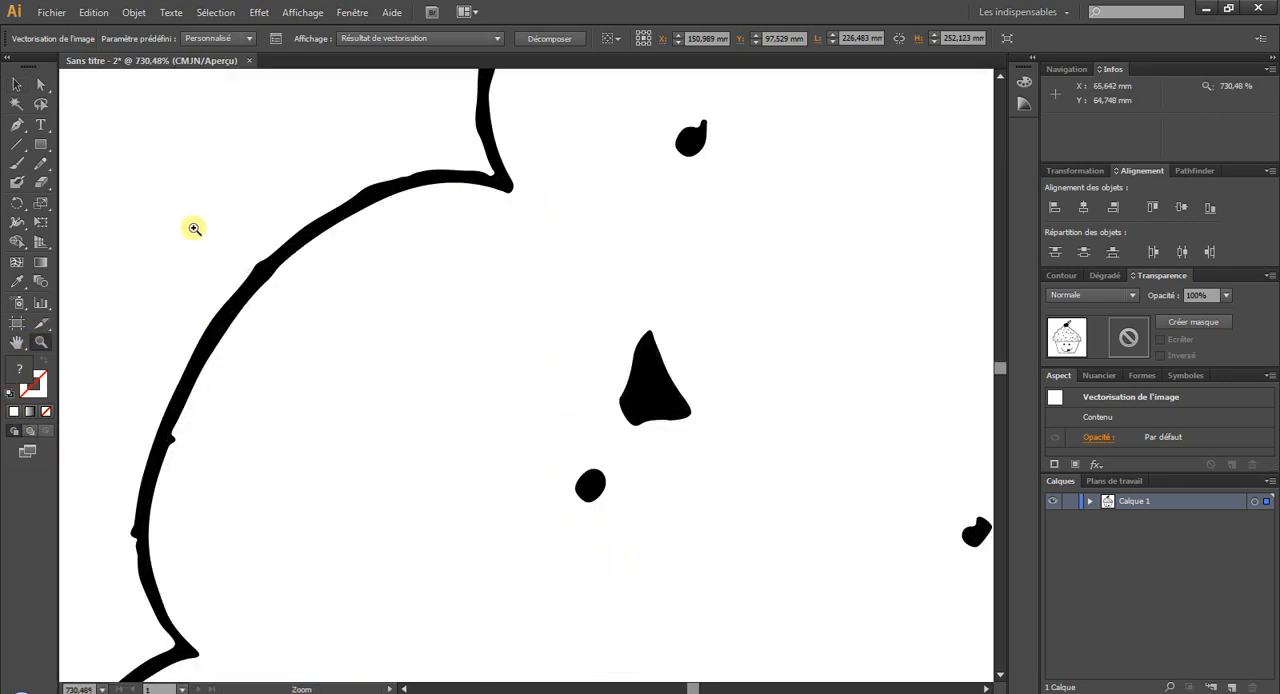
left_click_drag(194, 229, 342, 332)
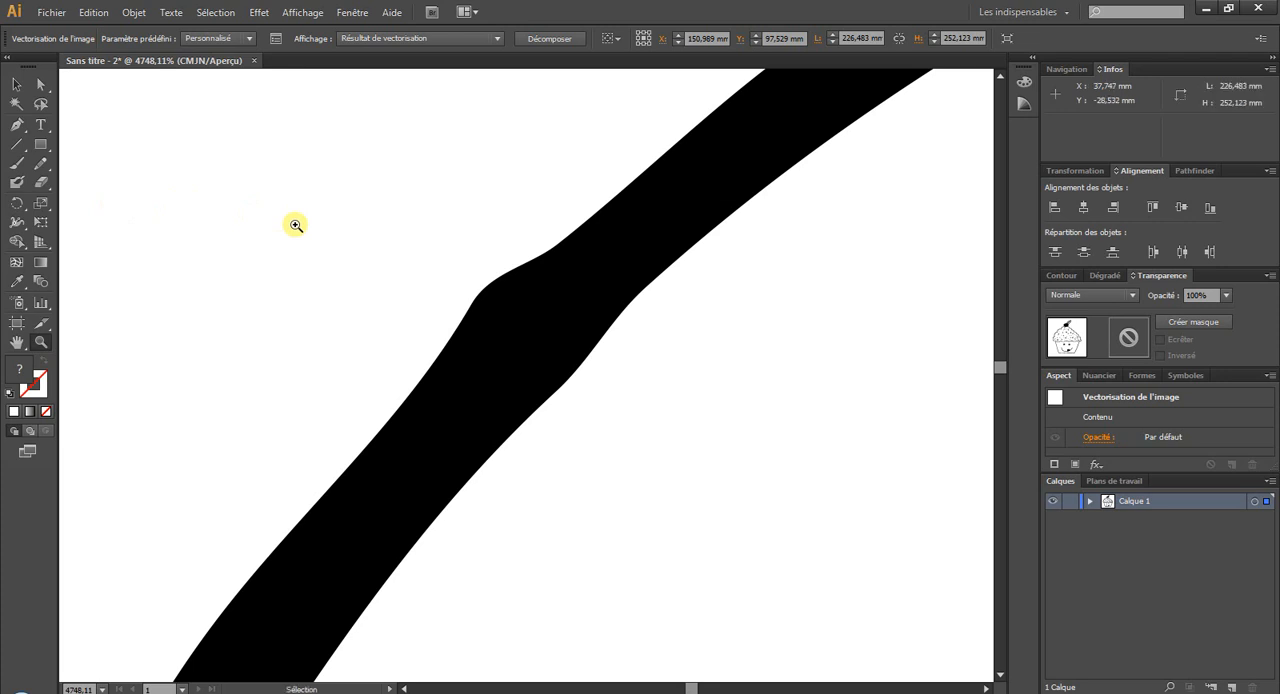
key("ctrl+1")
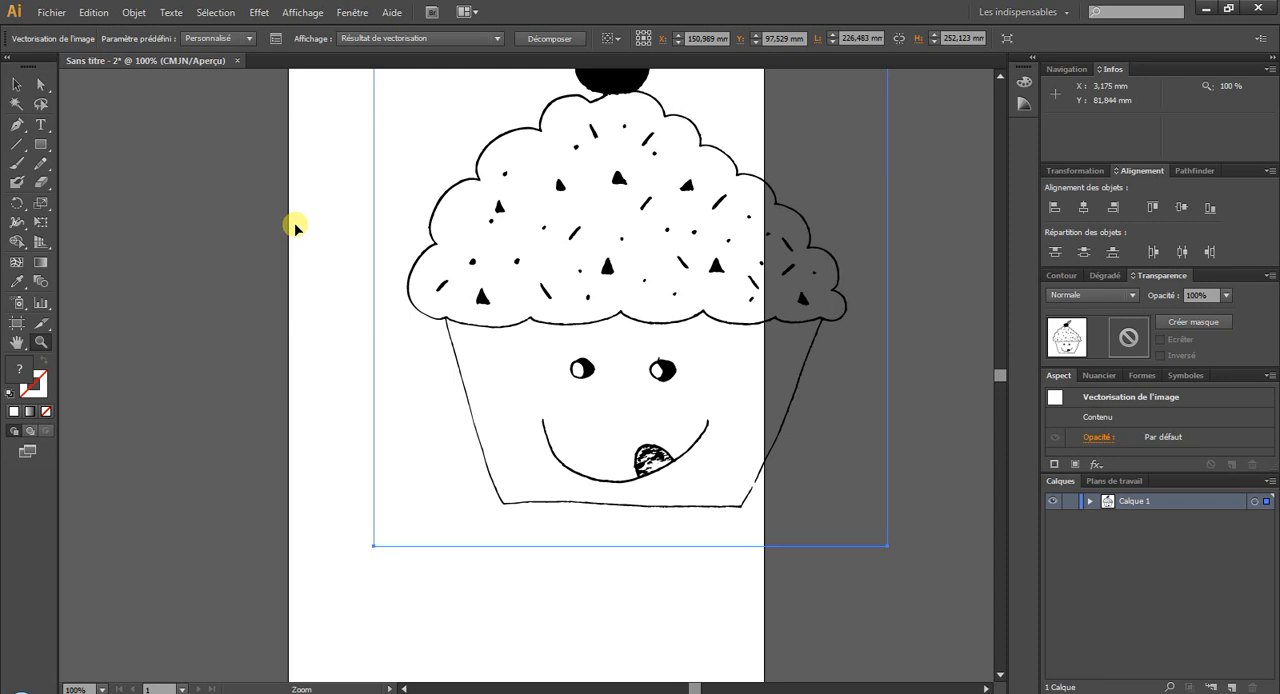
Undo the cupcake's enlargement and frame the whole drawing.
left_click(93, 12)
left_click(101, 32)
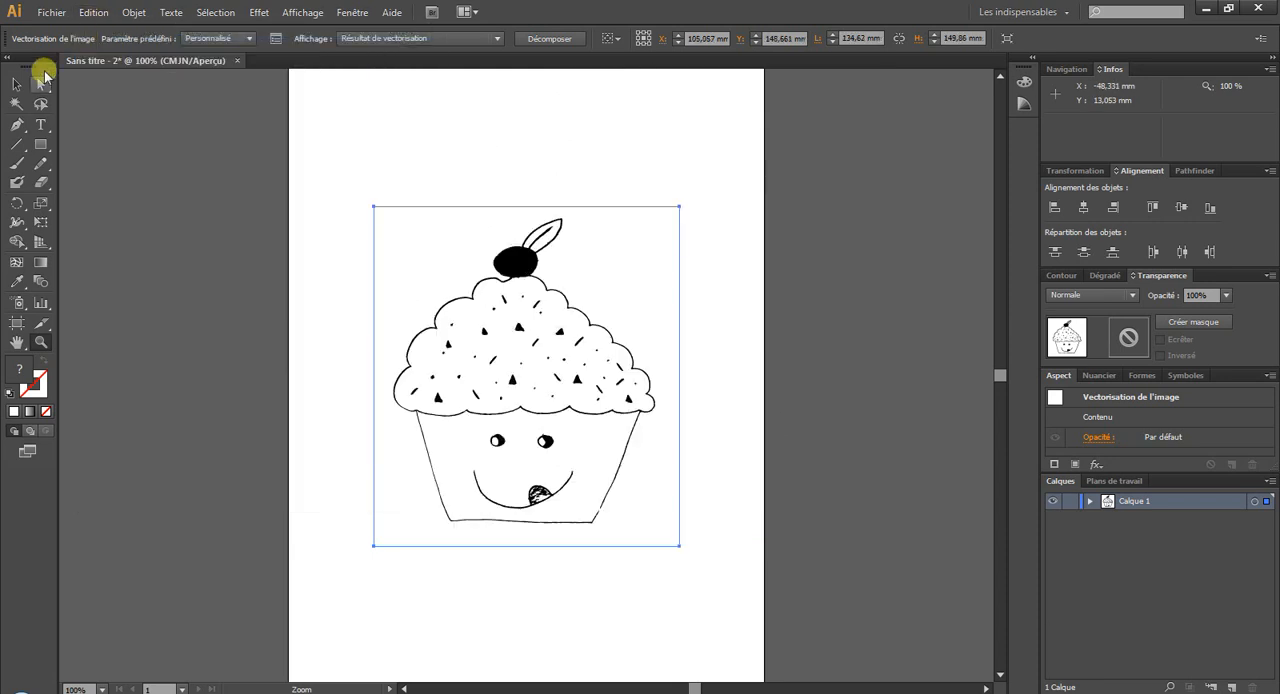
left_click(38, 340)
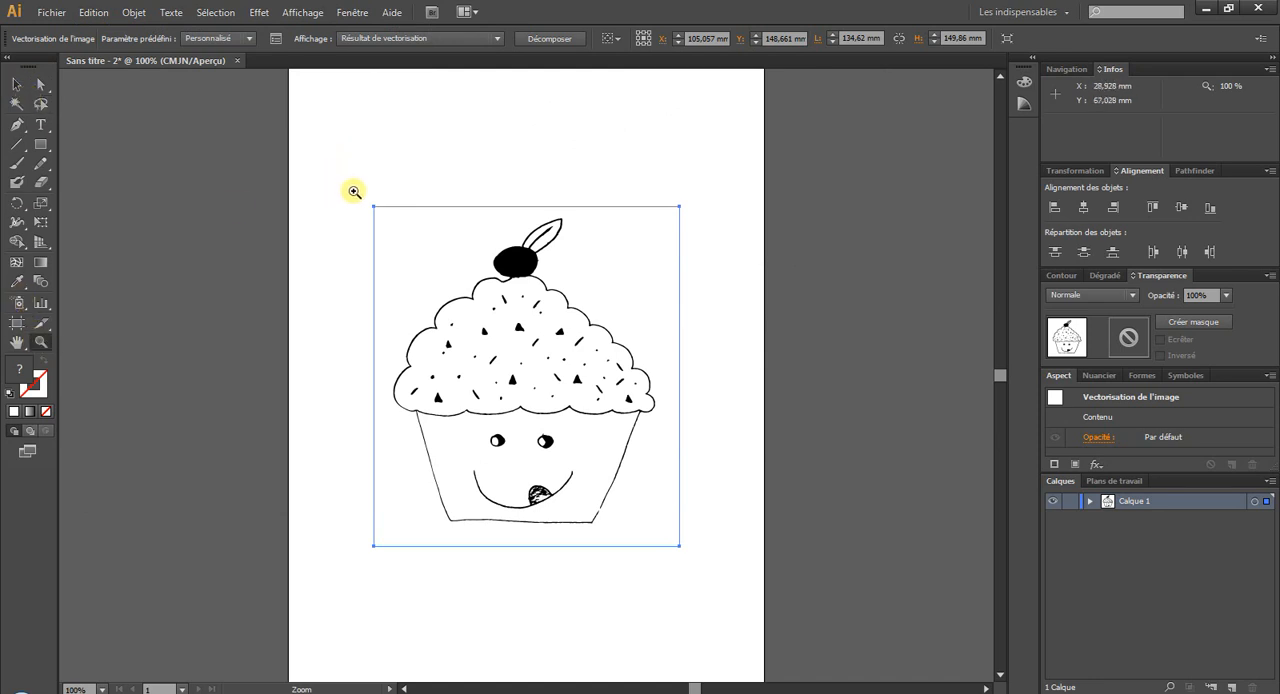
left_click_drag(354, 191, 712, 591)
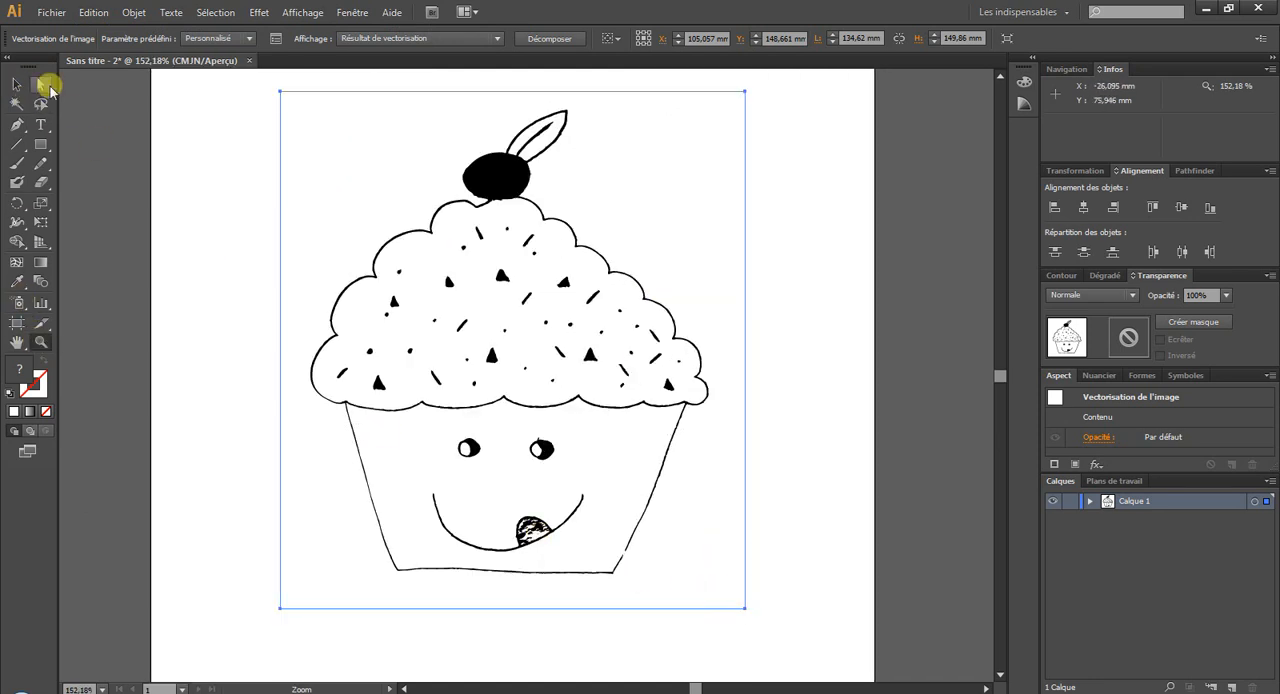
Expand the cupcake's image trace into editable vector paths.
left_click(16, 84)
left_click(157, 130)
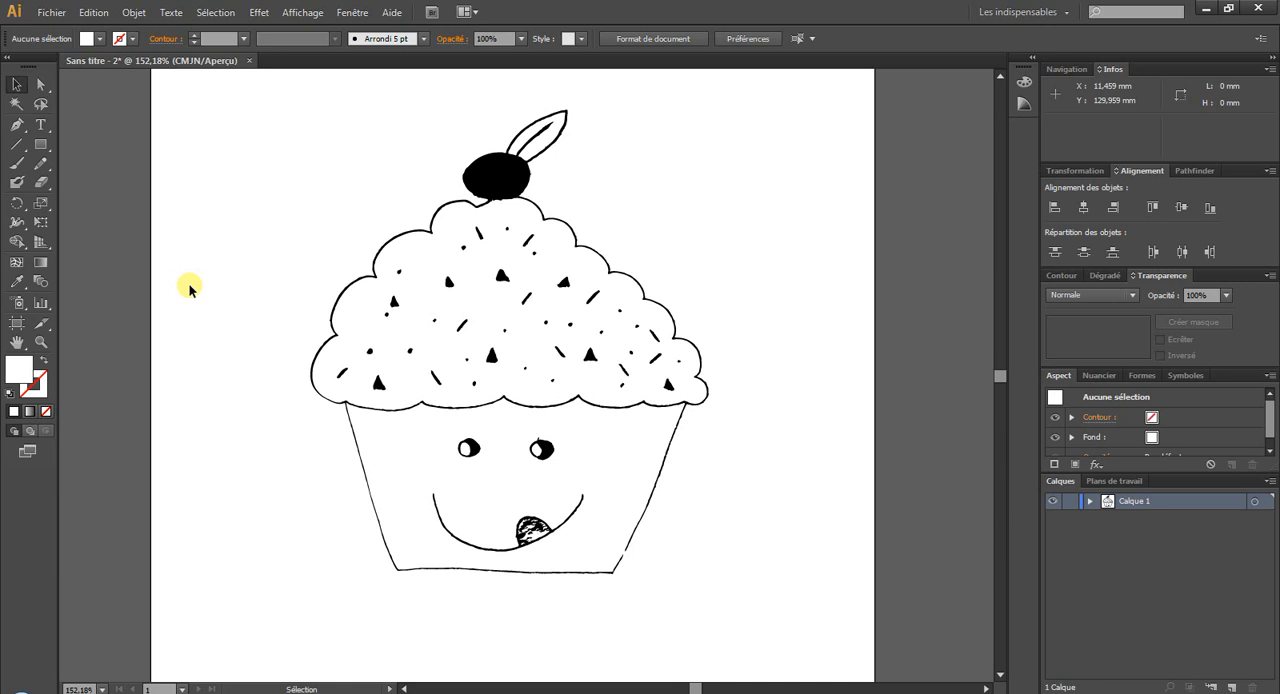
left_click(497, 280)
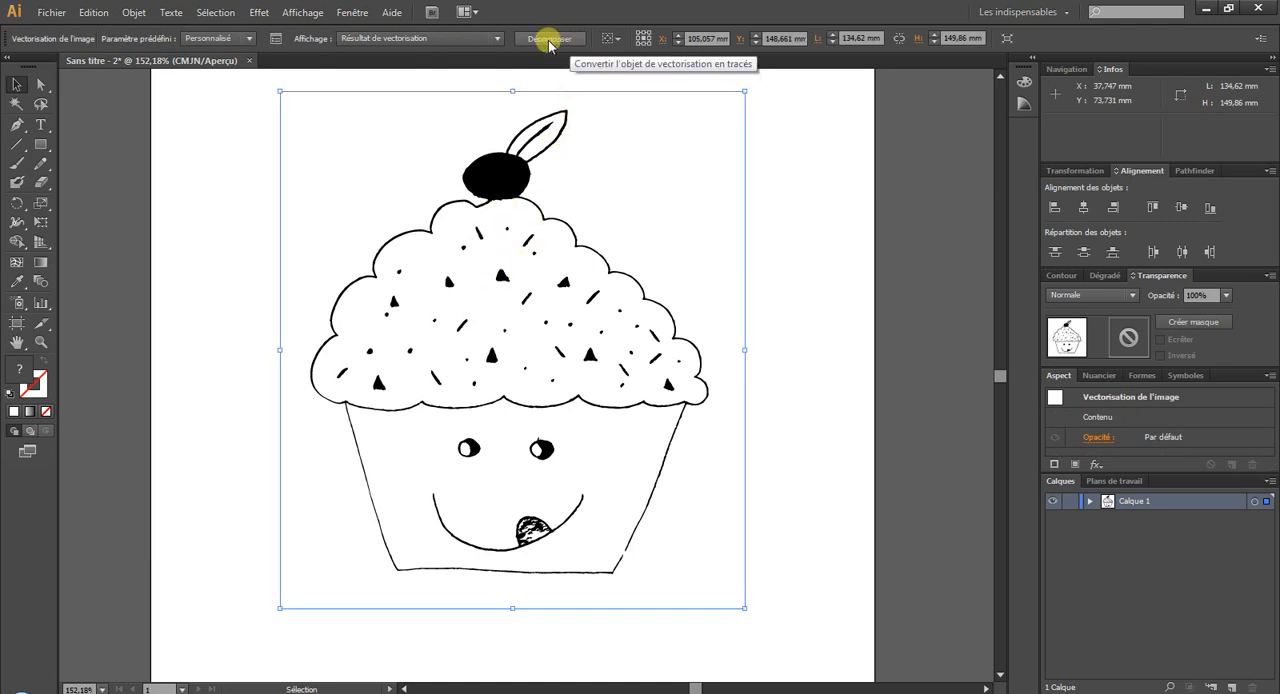
left_click(133, 12)
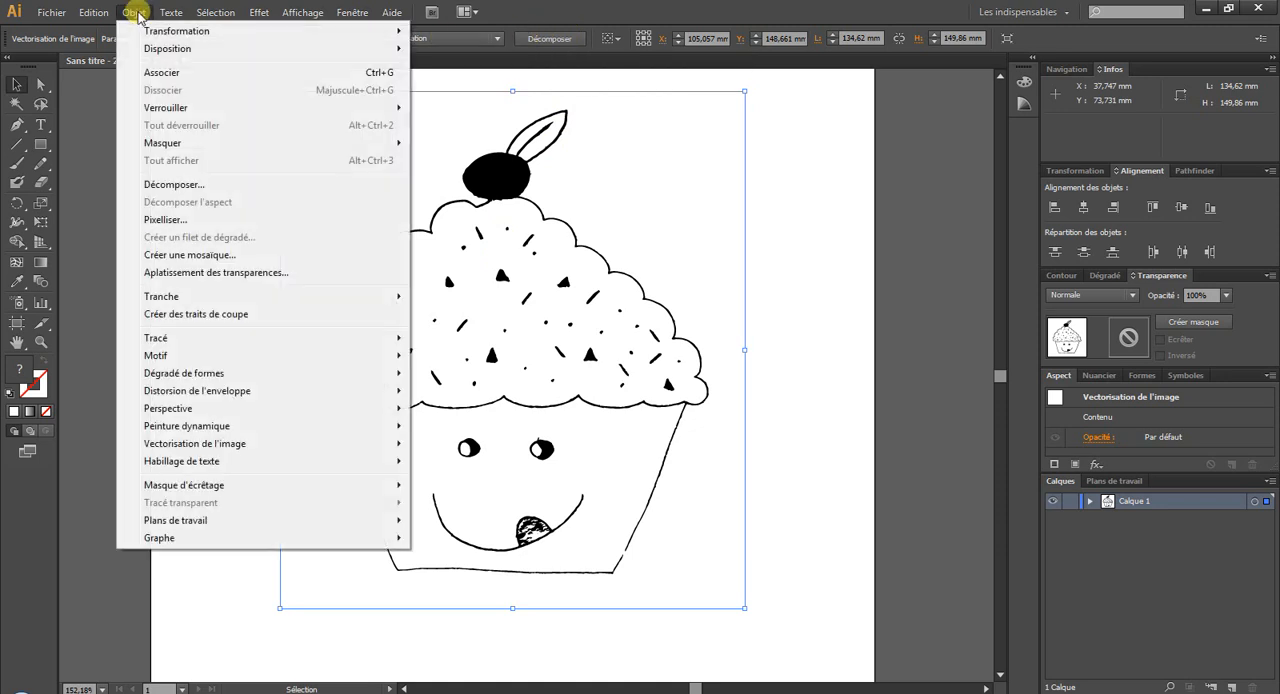
mouse_move(250, 452)
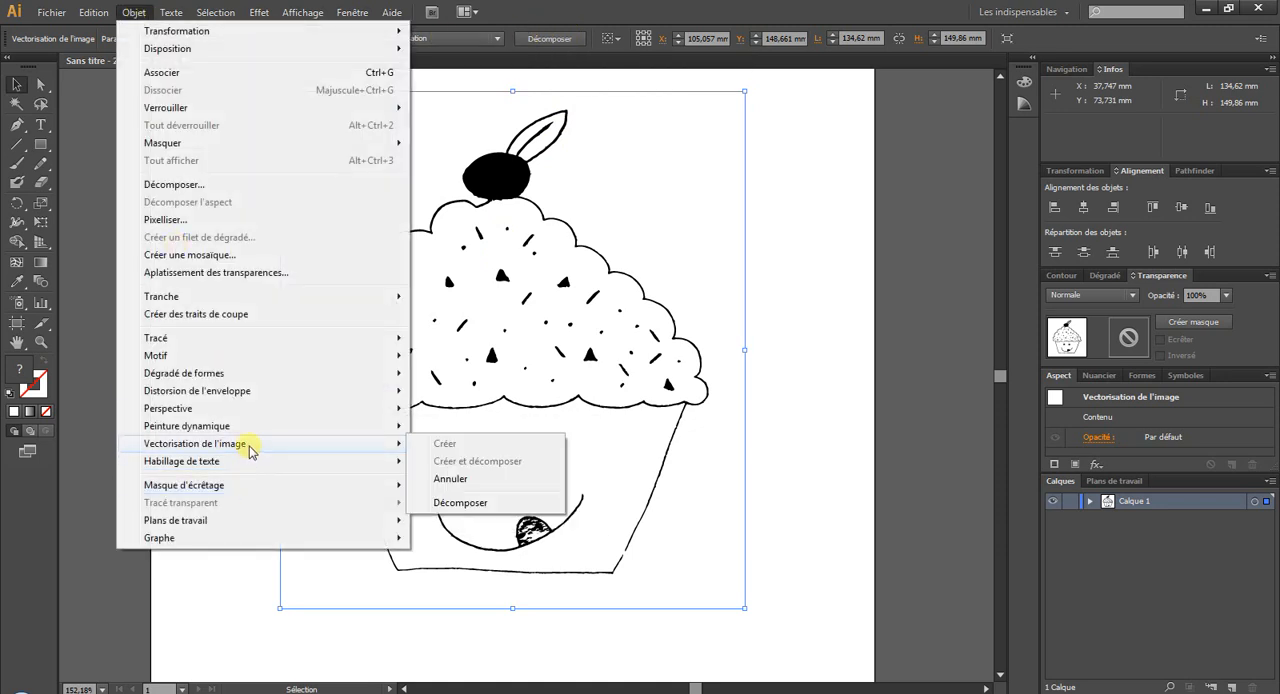
left_click(505, 505)
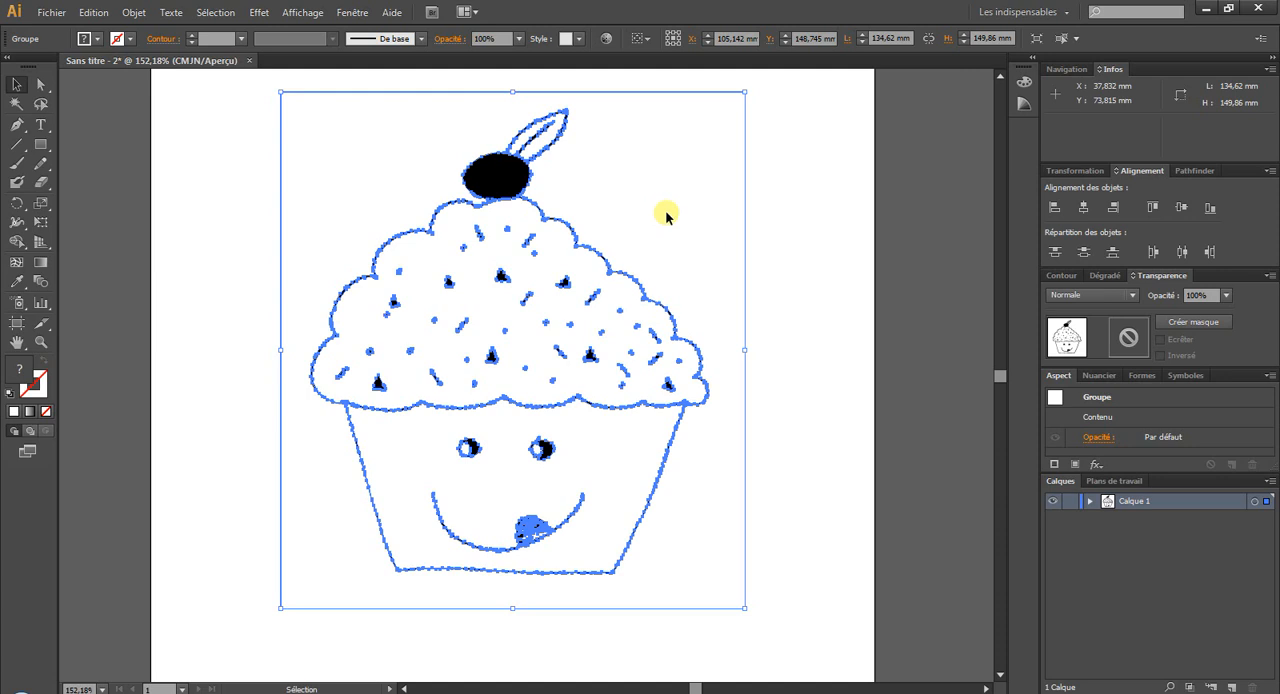
Ungroup the expanded cupcake paths and clear the selection.
right_click(493, 218)
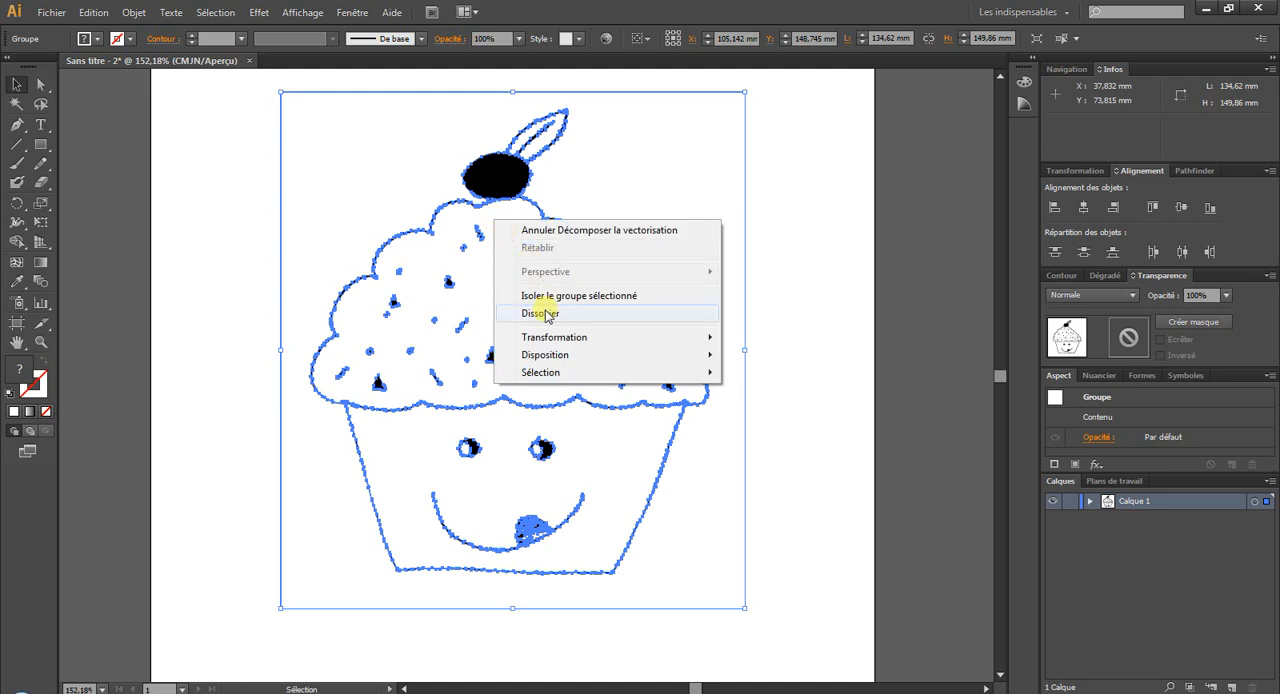
left_click(546, 314)
left_click(866, 229)
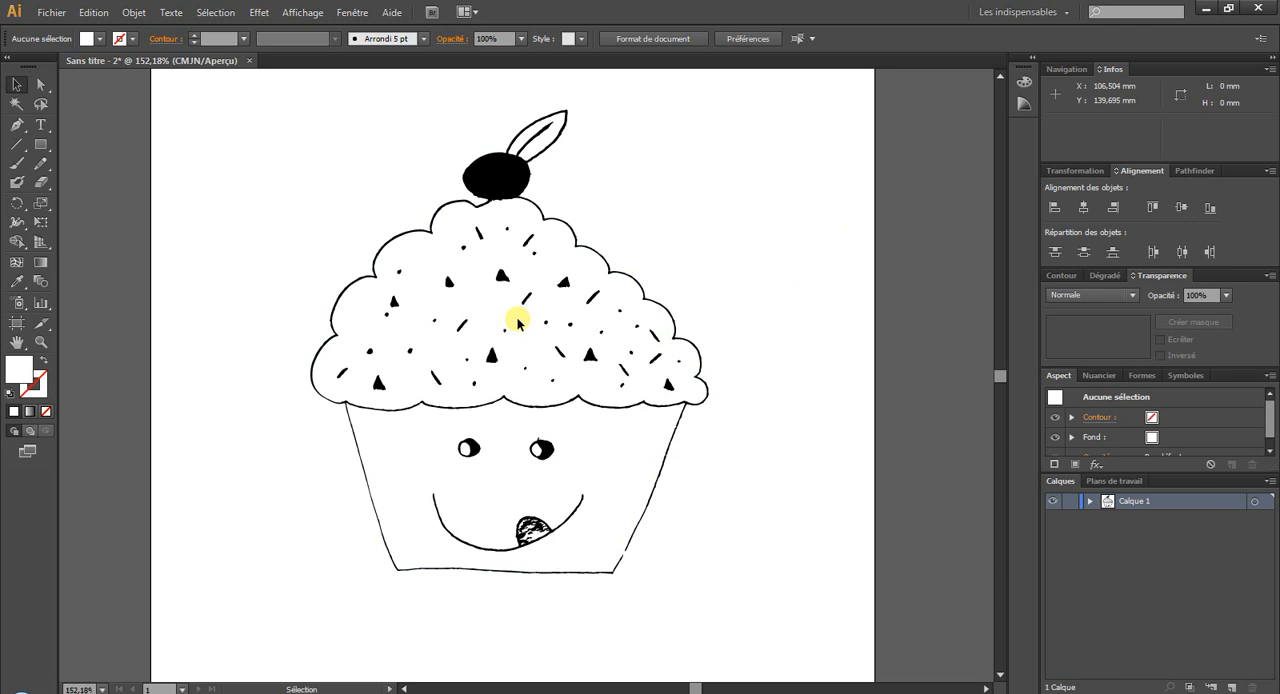
Try pulling individual anchor points of the upper-left frosting outline inward and outward with the Direct Selection tool.
left_click(41, 84)
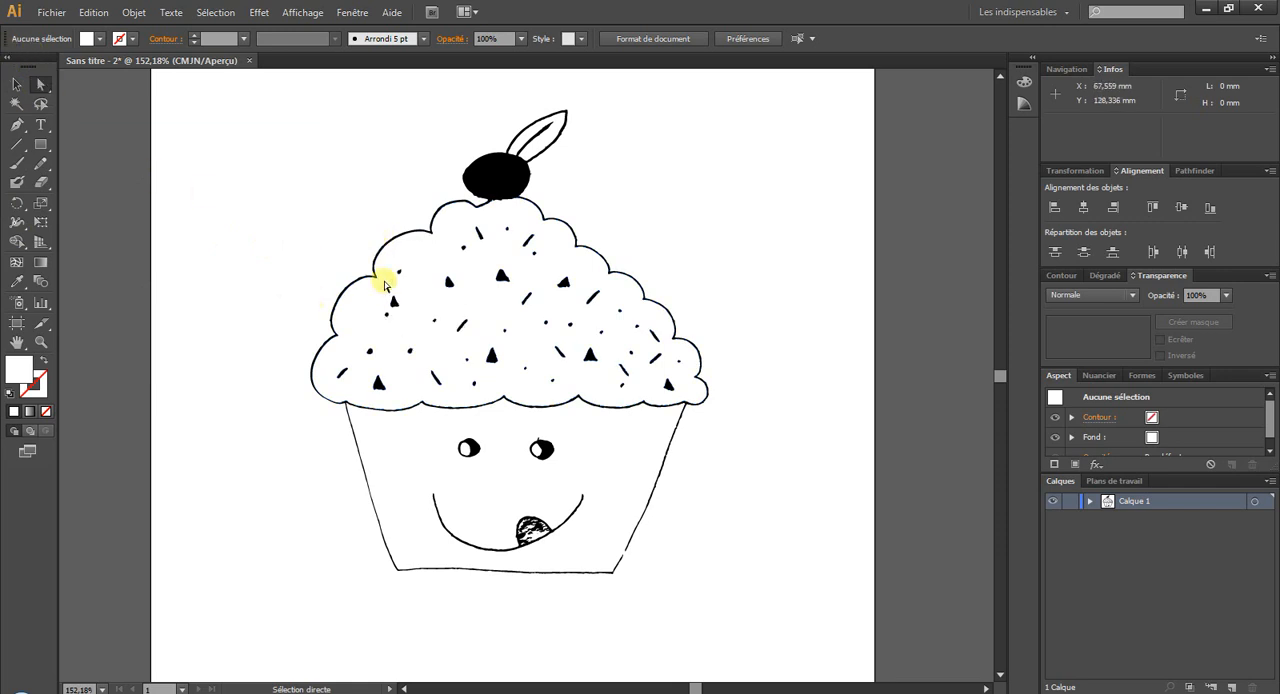
left_click(375, 269)
left_click(41, 342)
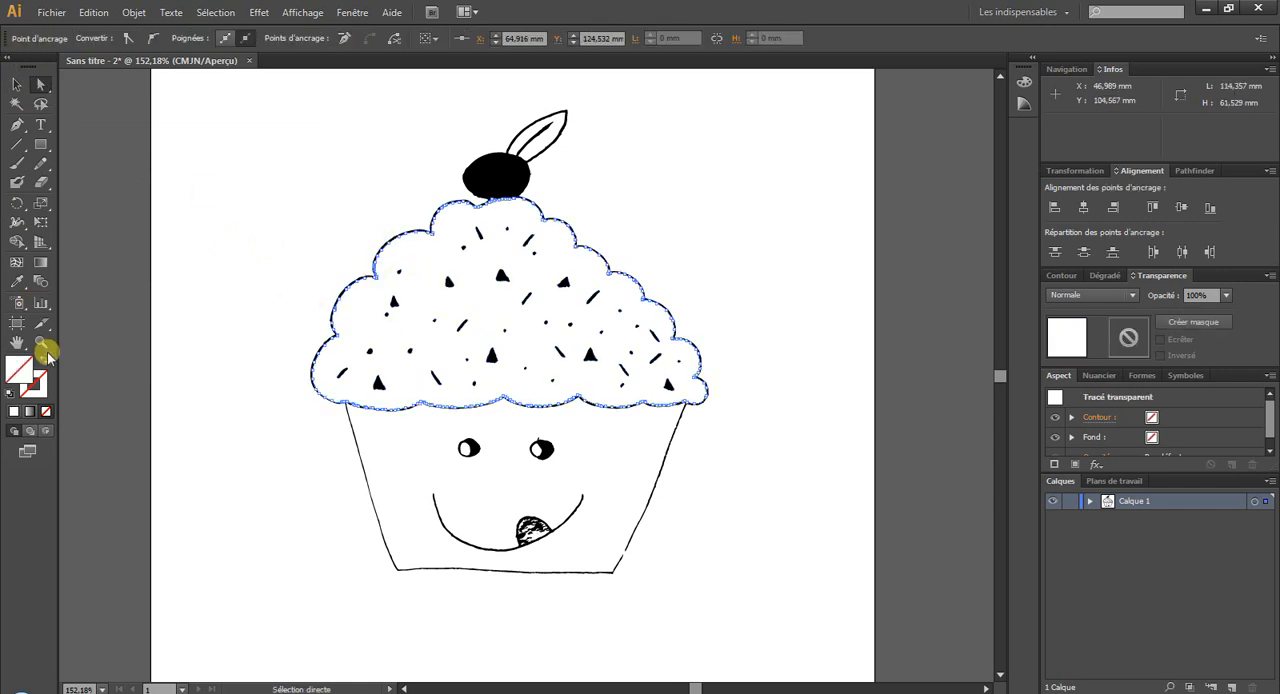
left_click_drag(363, 240, 466, 326)
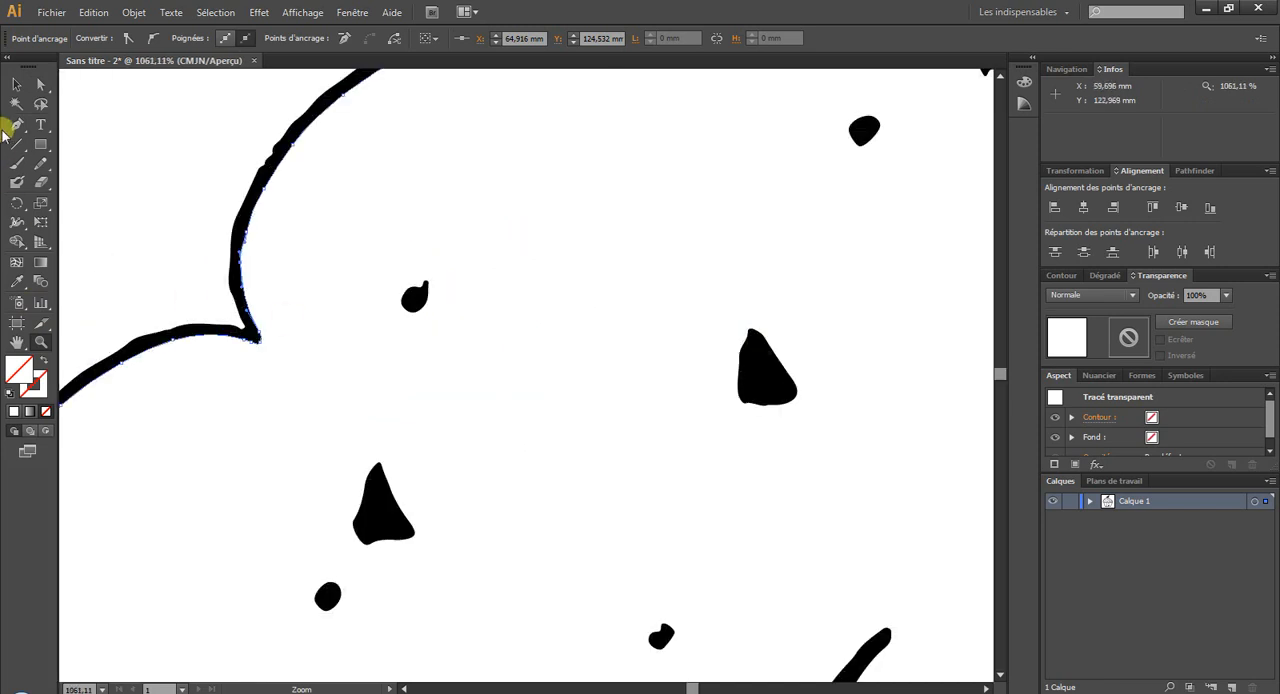
left_click(40, 84)
left_click_drag(270, 193, 341, 241)
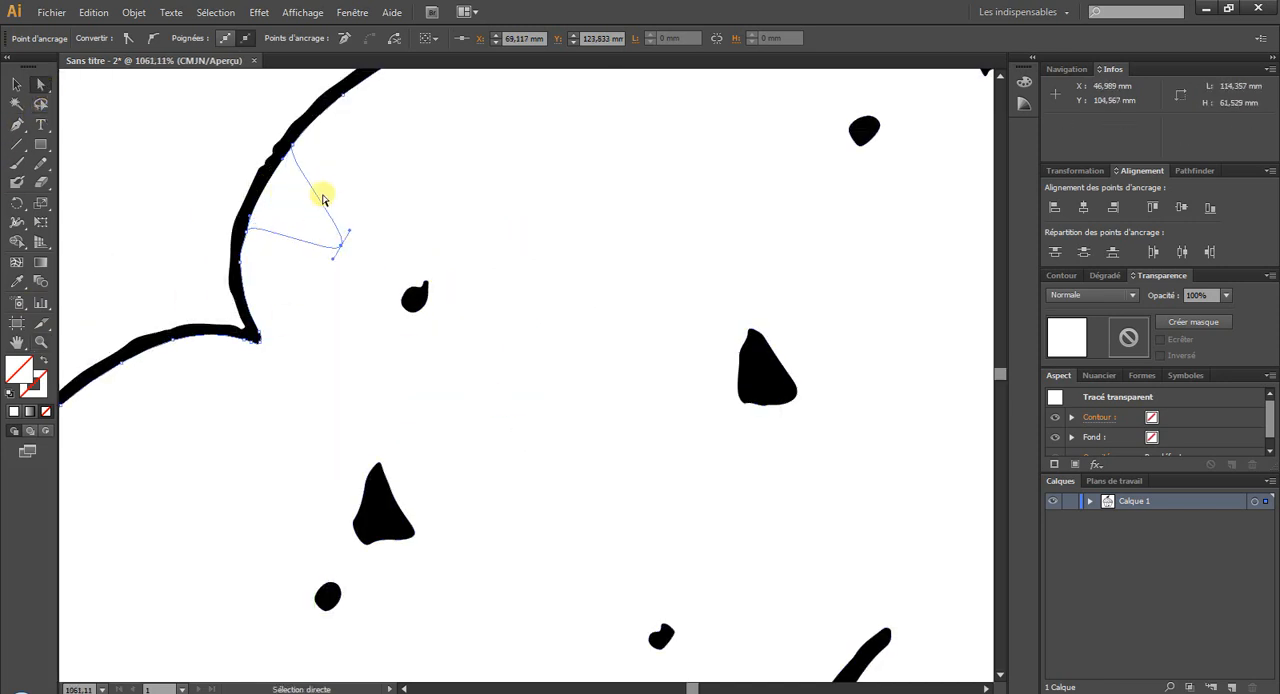
left_click_drag(342, 238, 216, 156)
left_click(254, 191)
left_click(258, 174)
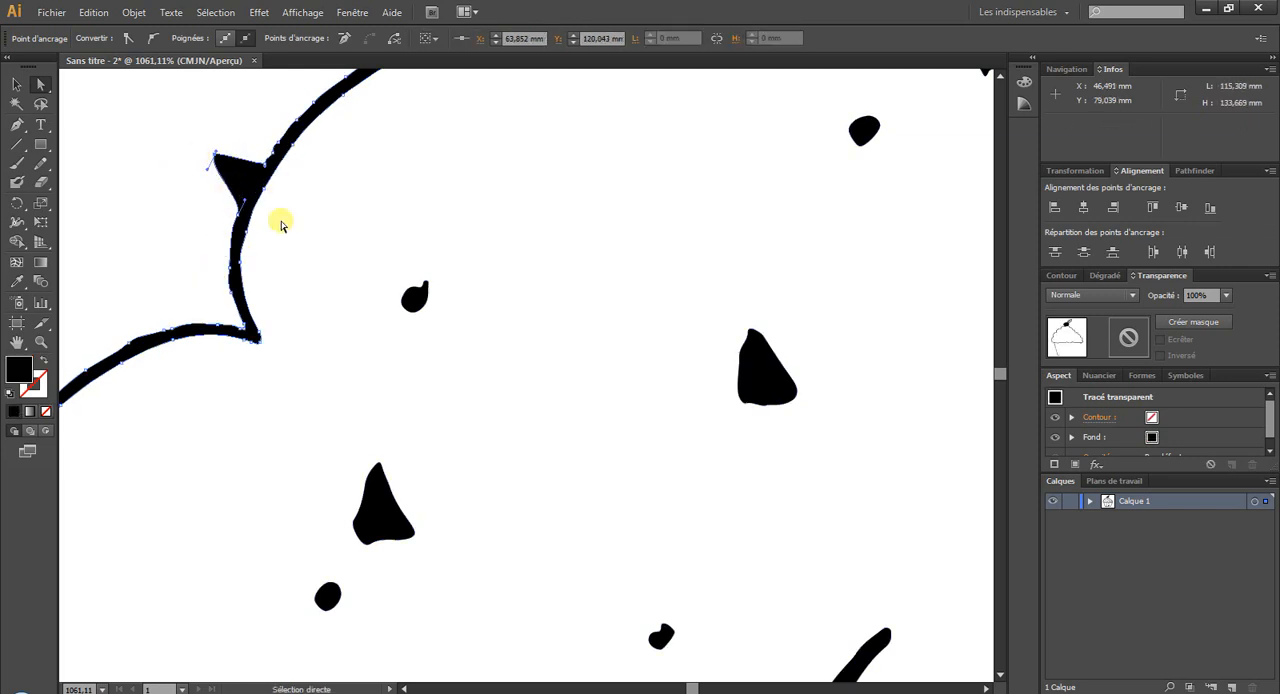
Try moving an anchor point on the small dot sprinkle beside the frosting outline, and undo the anchor-point edits.
left_click(416, 294)
left_click_drag(416, 294, 418, 283)
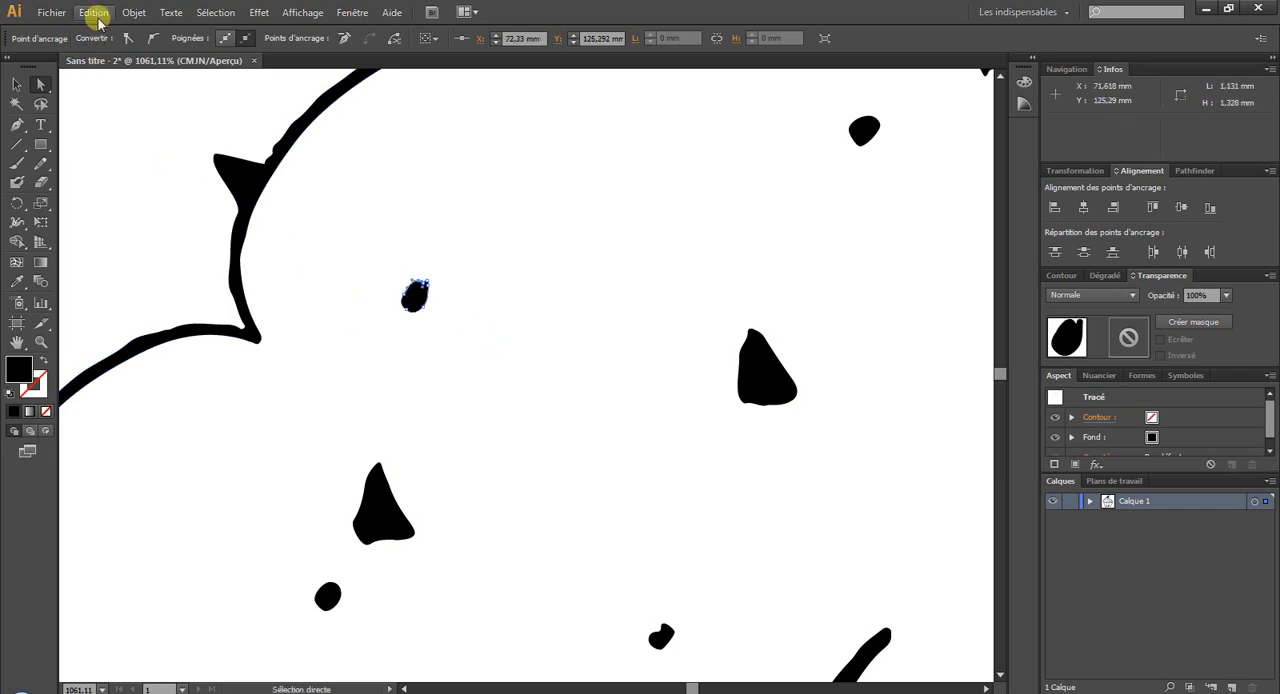
key("ctrl+z")
key("ctrl+z")
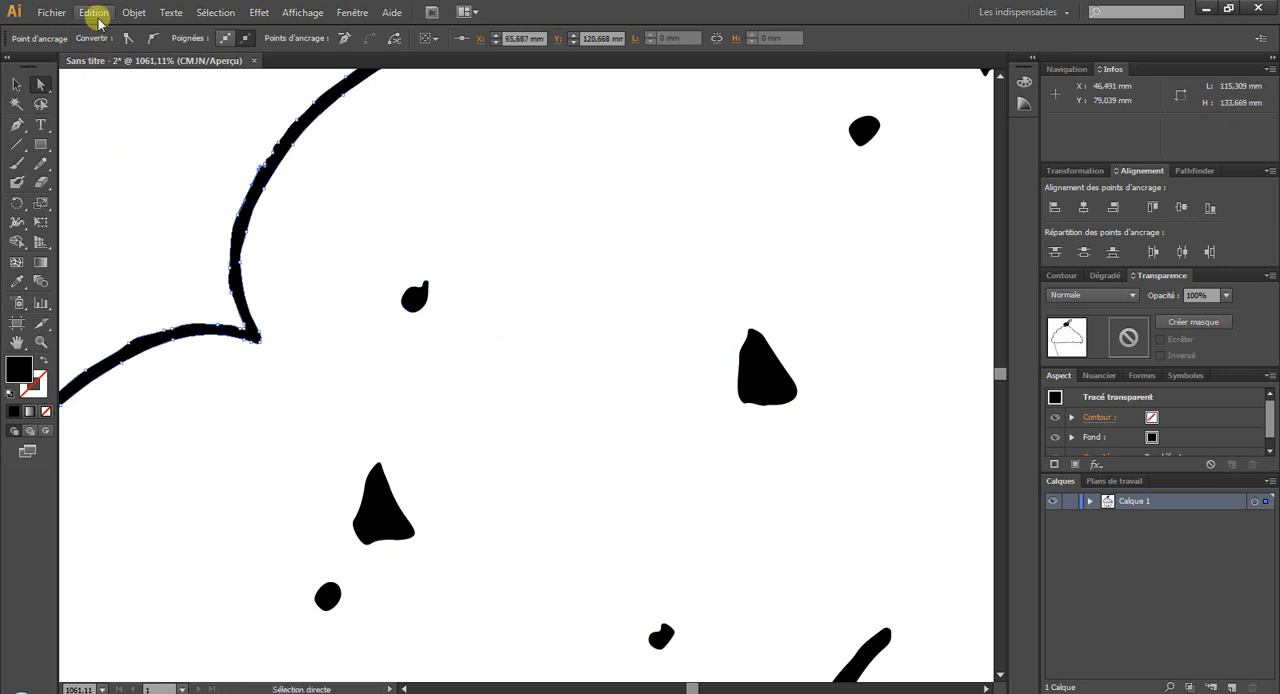
Frame the whole cupcake and deselect its outline.
left_click(15, 85)
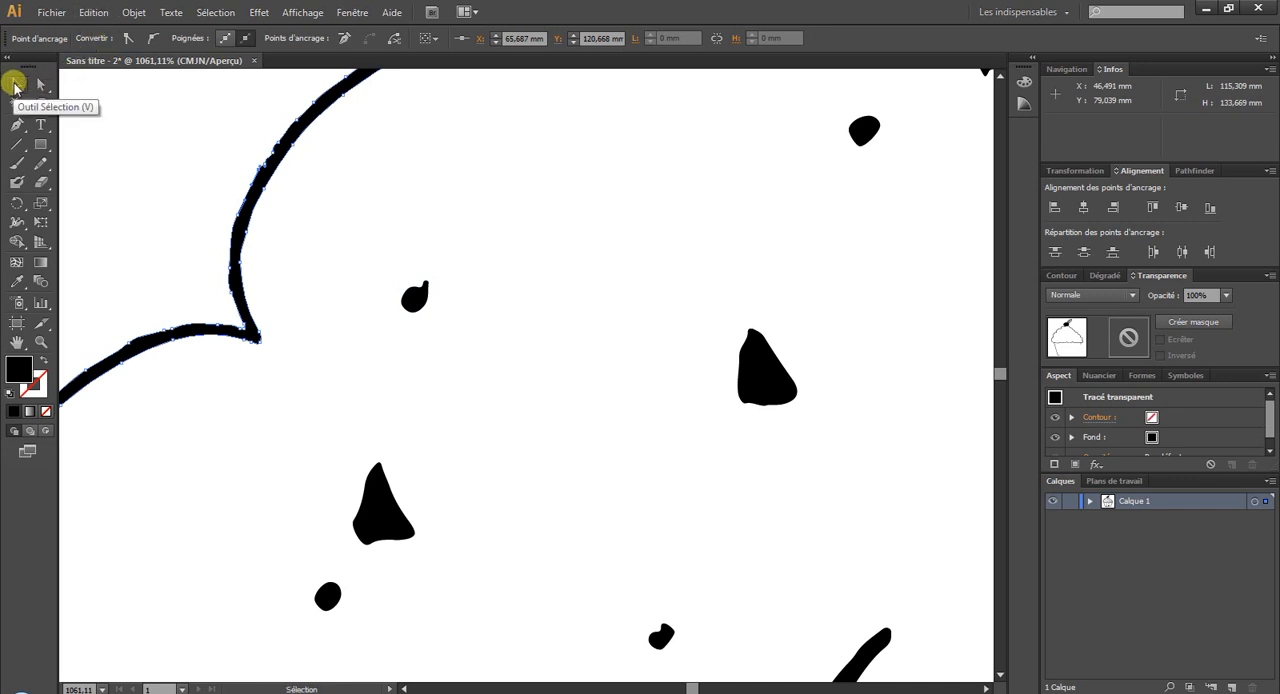
left_click(41, 341)
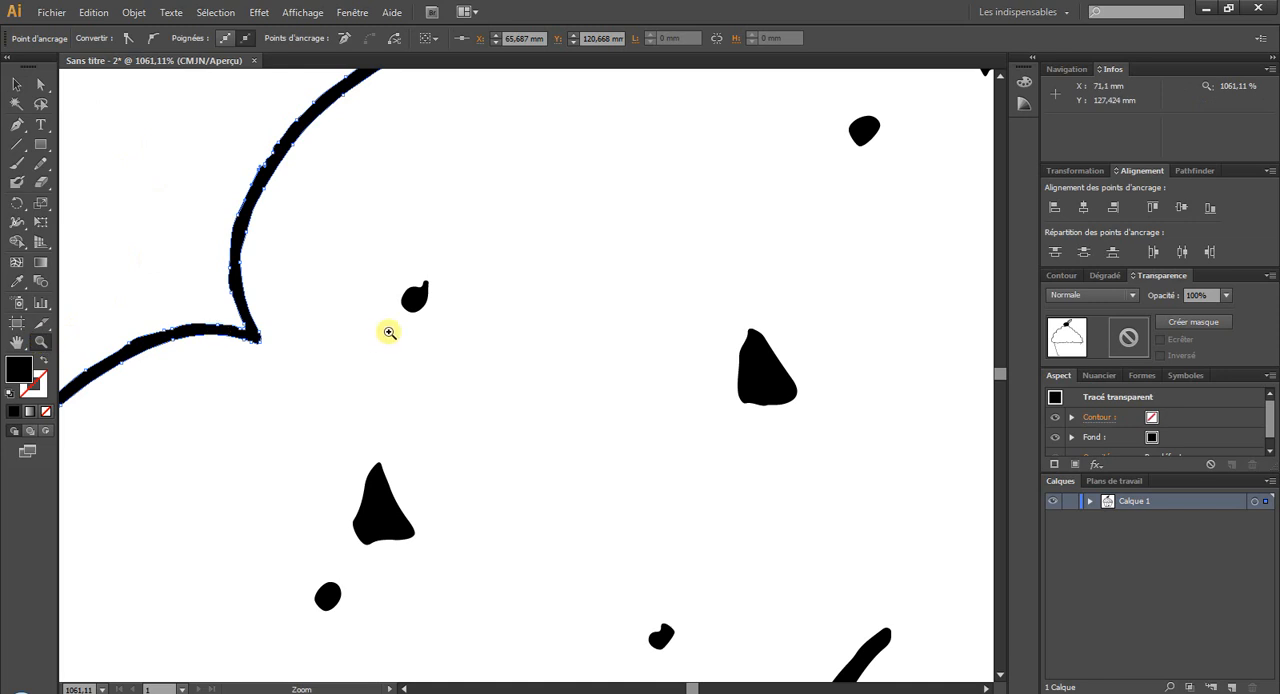
key("ctrl+1")
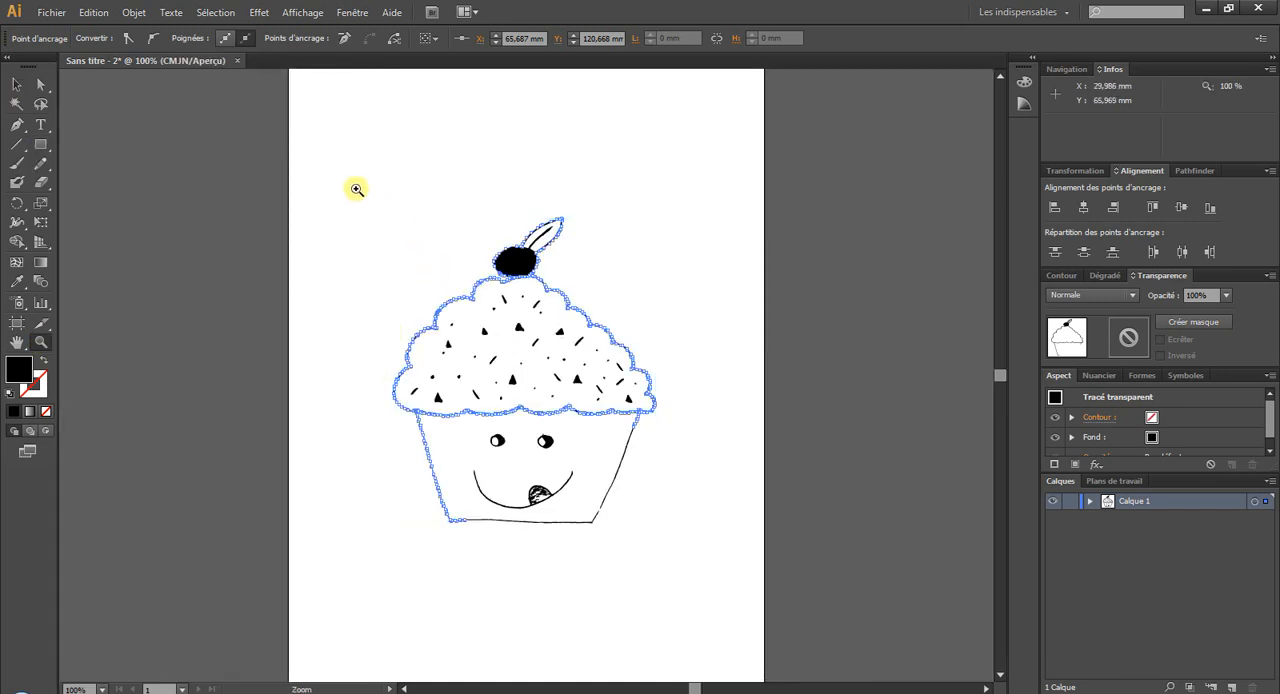
left_click_drag(357, 189, 700, 545)
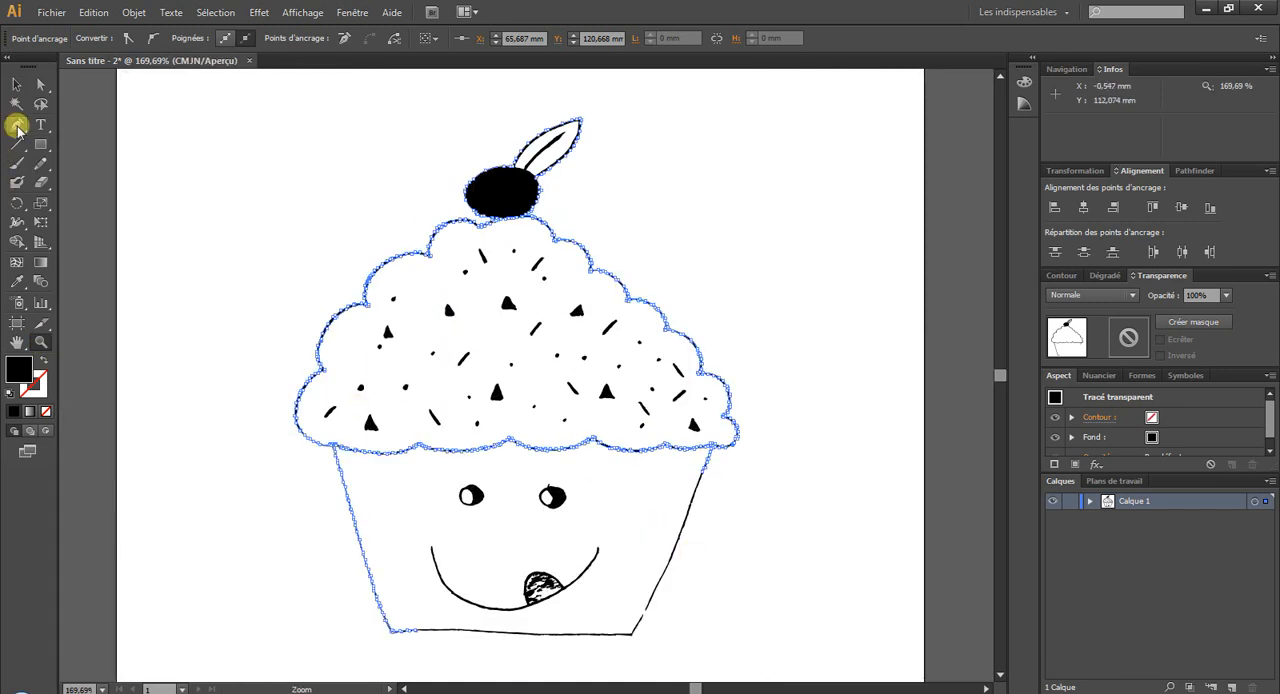
left_click(16, 84)
left_click(277, 297)
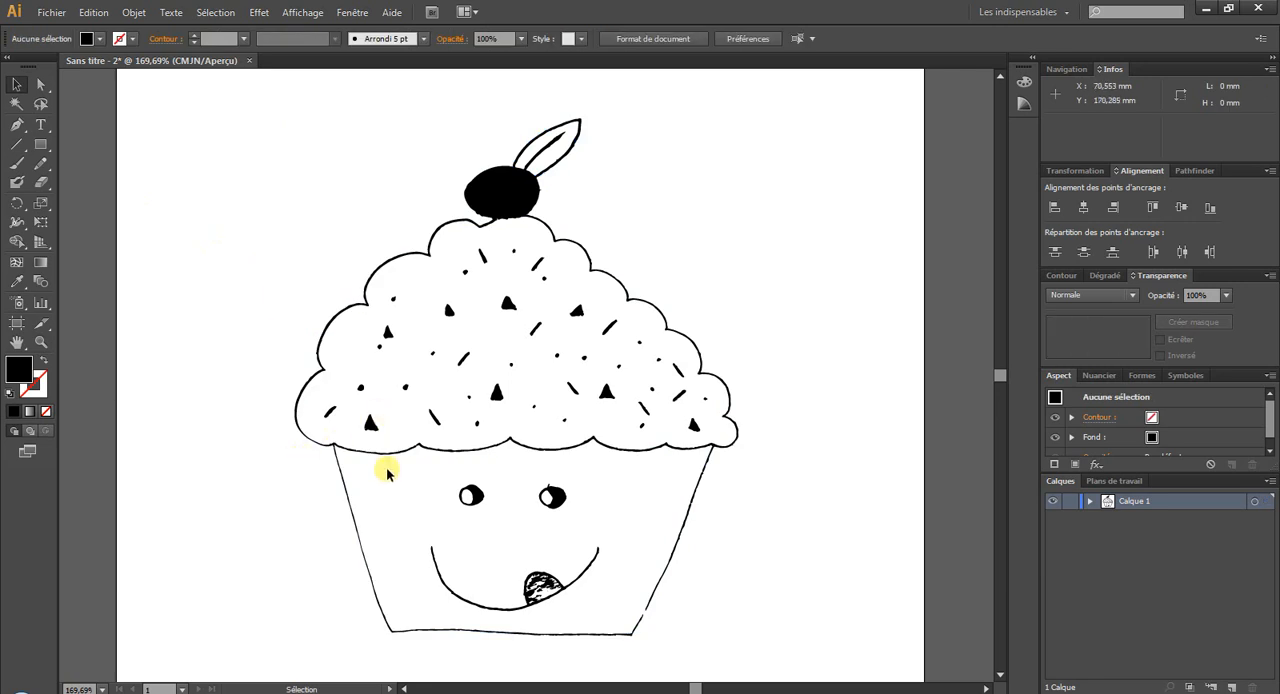
Examine whether the cup's outline is a closed path by selecting it, and deselect it.
left_click(343, 471)
right_click(344, 478)
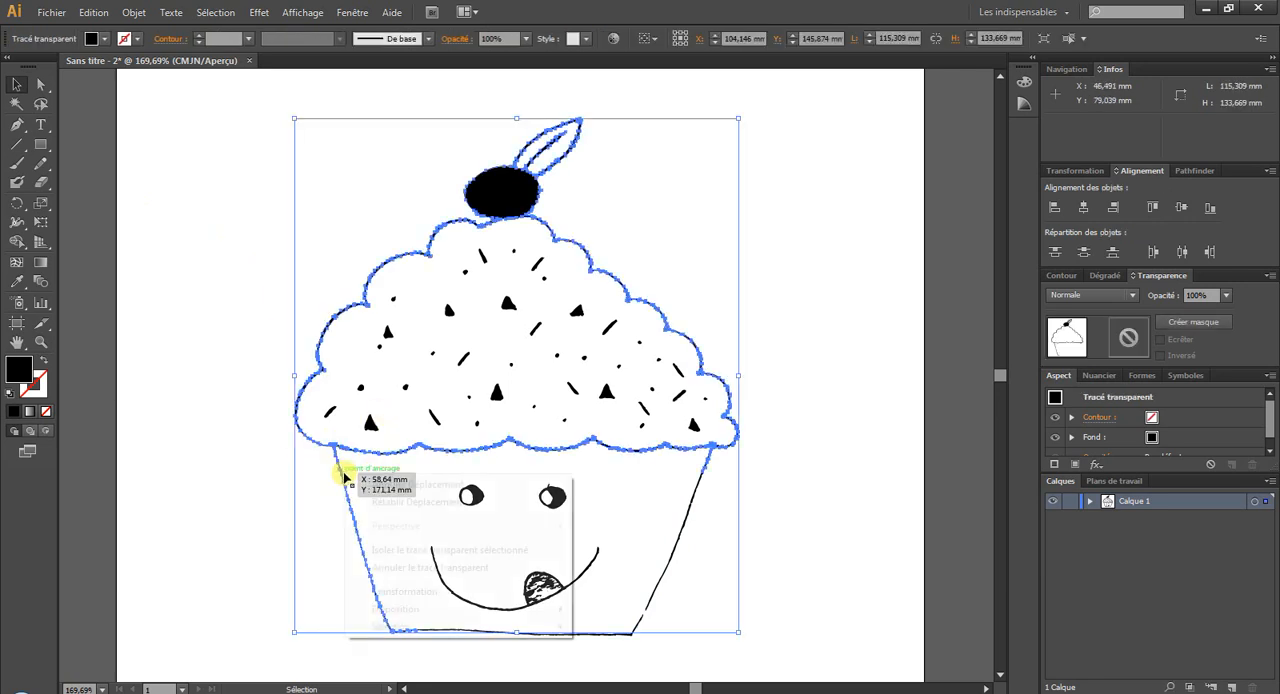
left_click(171, 466)
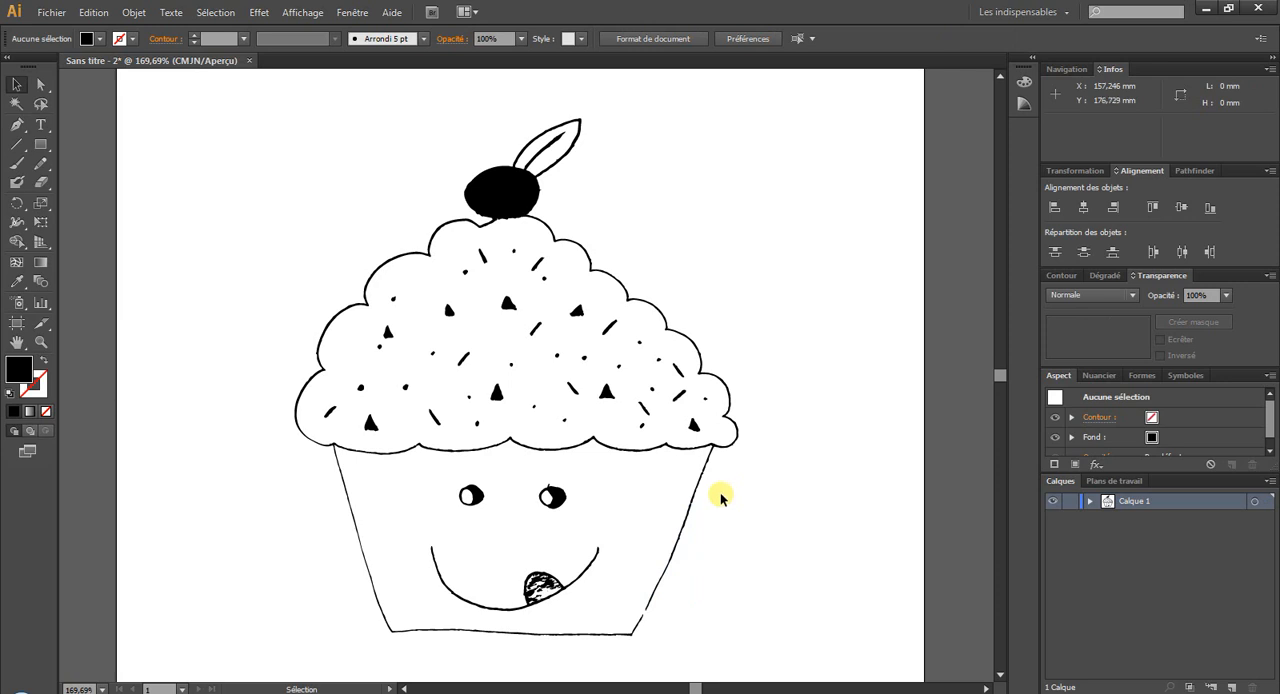
Undo the remaining anchor-point moves on the frosting outline and the ungrouping of the cupcake paths.
left_click(94, 12)
left_click(110, 22)
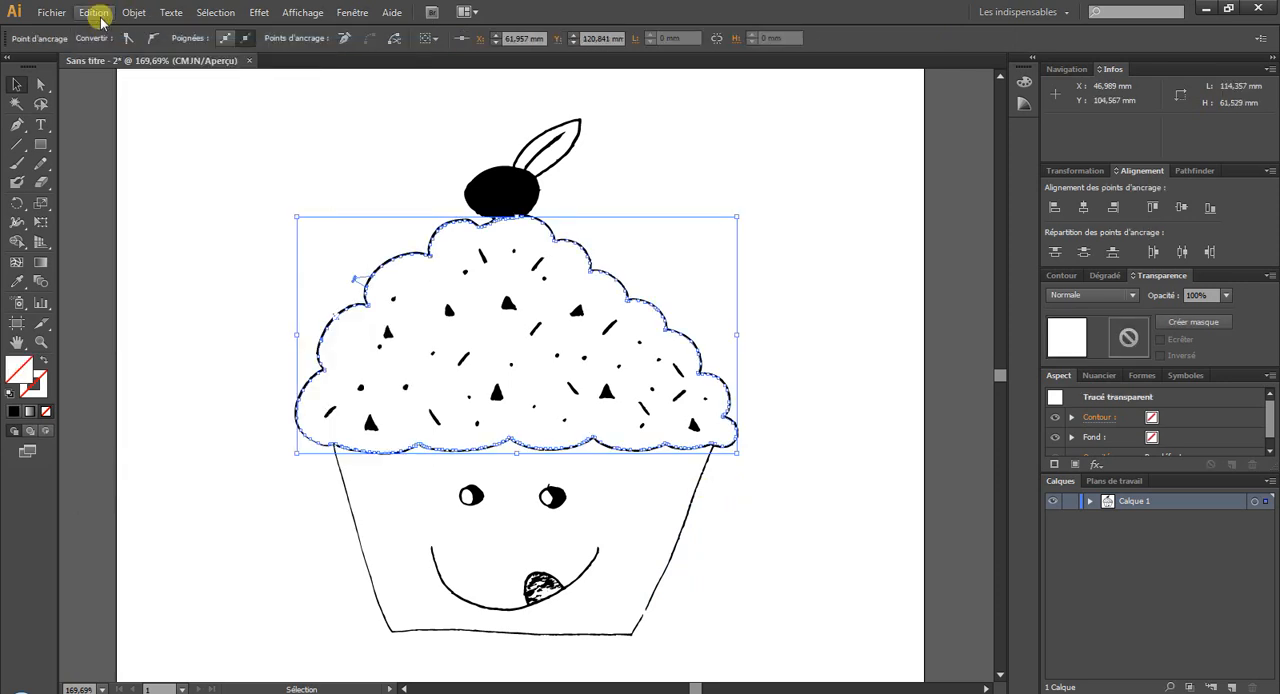
left_click(101, 18)
left_click(104, 27)
left_click(101, 18)
left_click(106, 27)
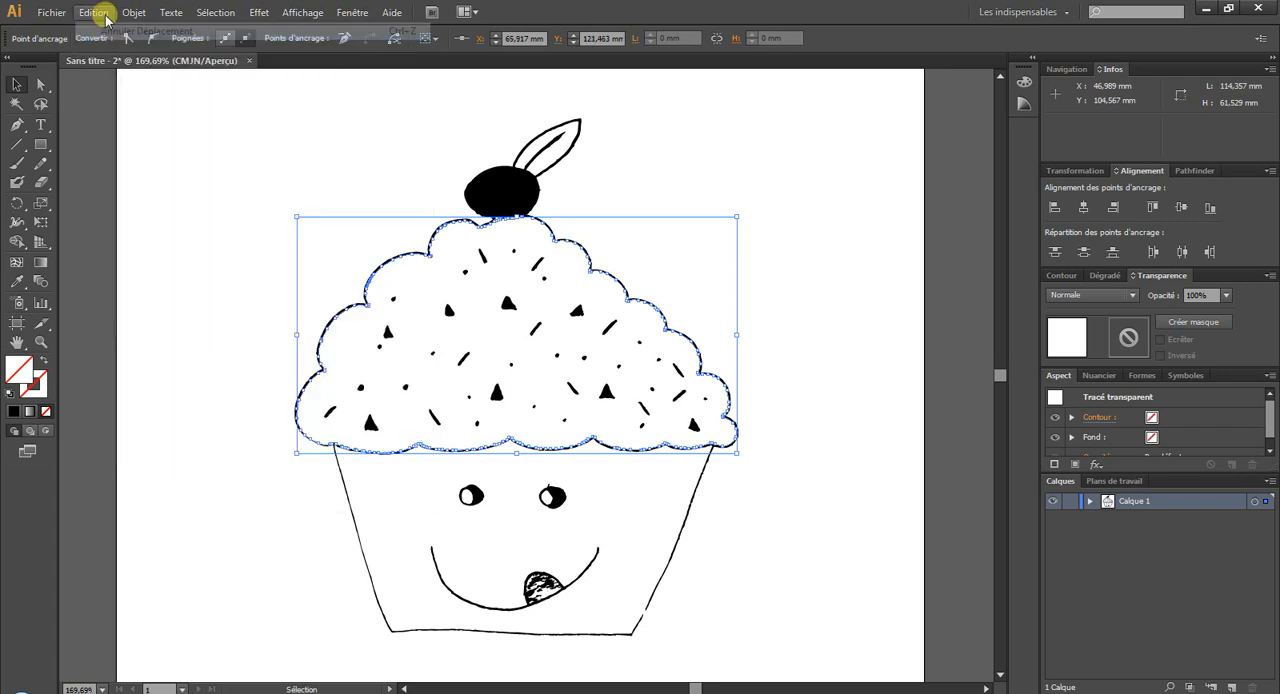
left_click(101, 14)
left_click(106, 29)
Undo the trace expansion and the last display change, going back to the live trace with outlines.
left_click(101, 14)
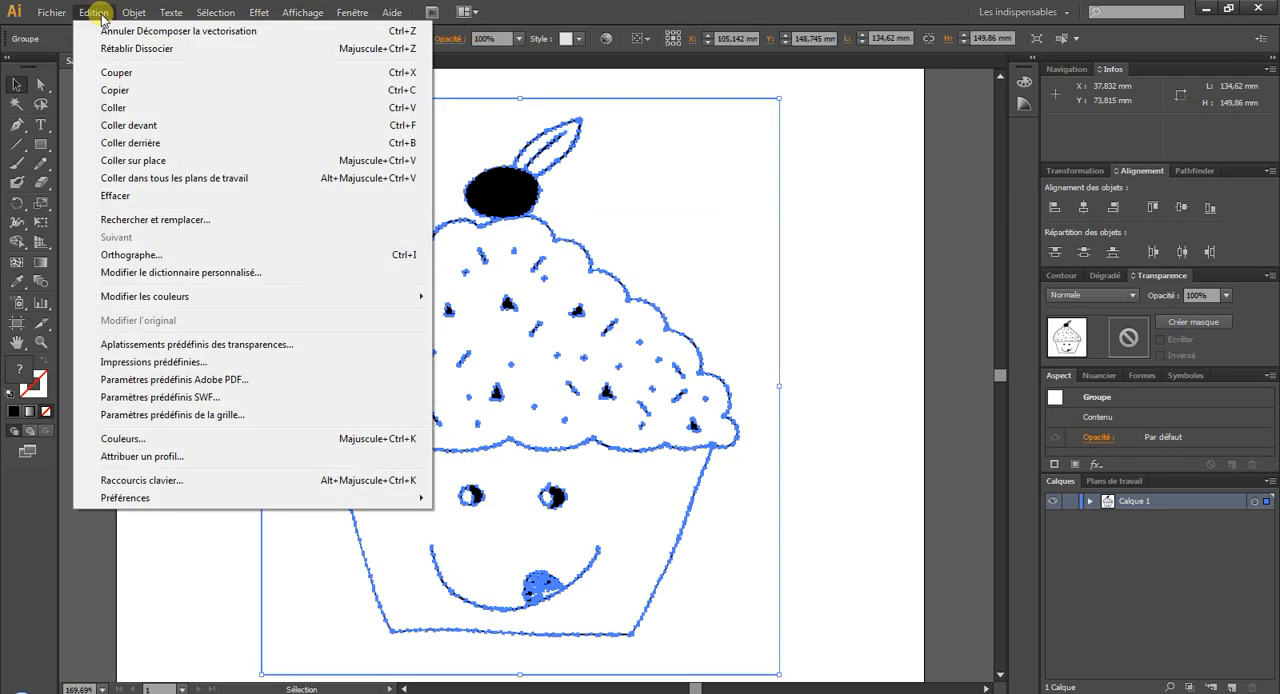
left_click(101, 15)
left_click(97, 12)
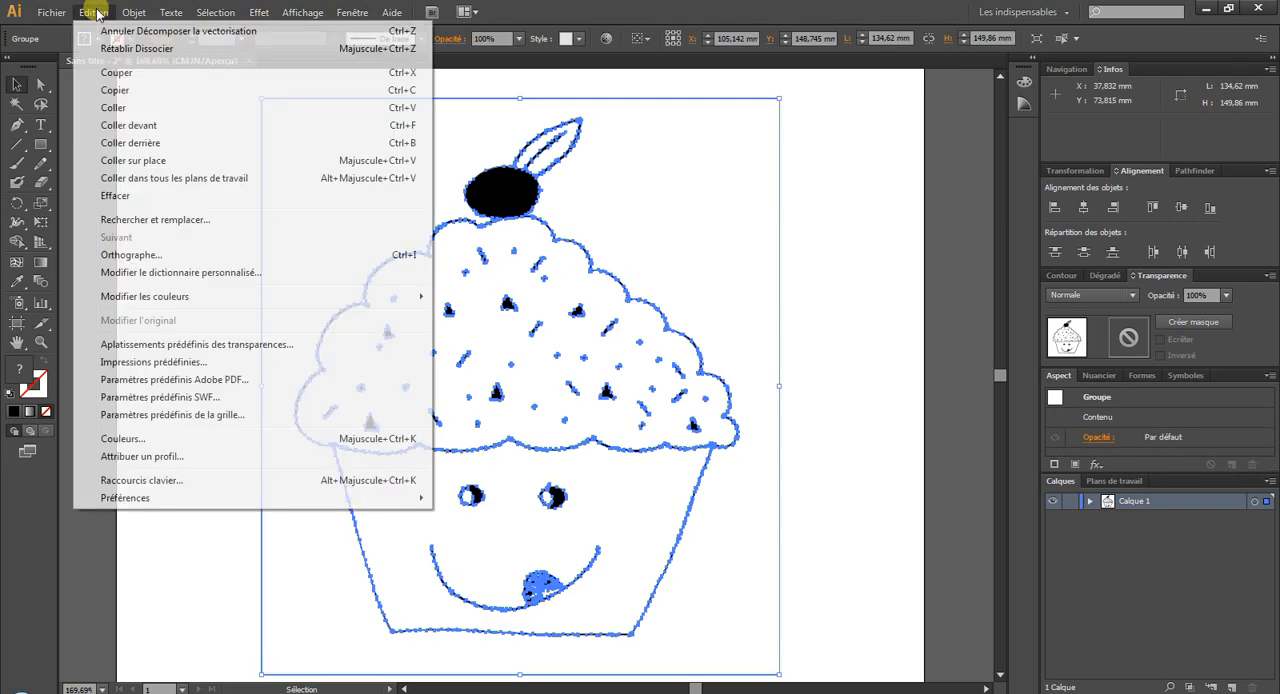
left_click(99, 29)
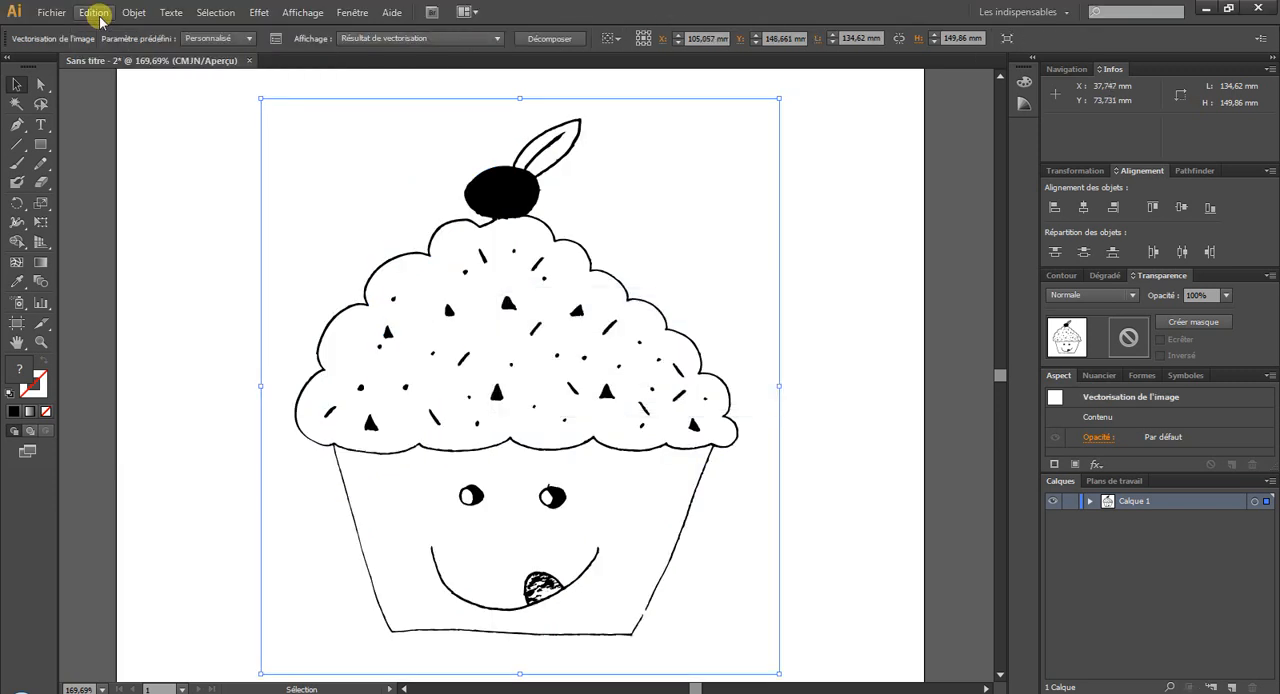
left_click(97, 13)
left_click(106, 31)
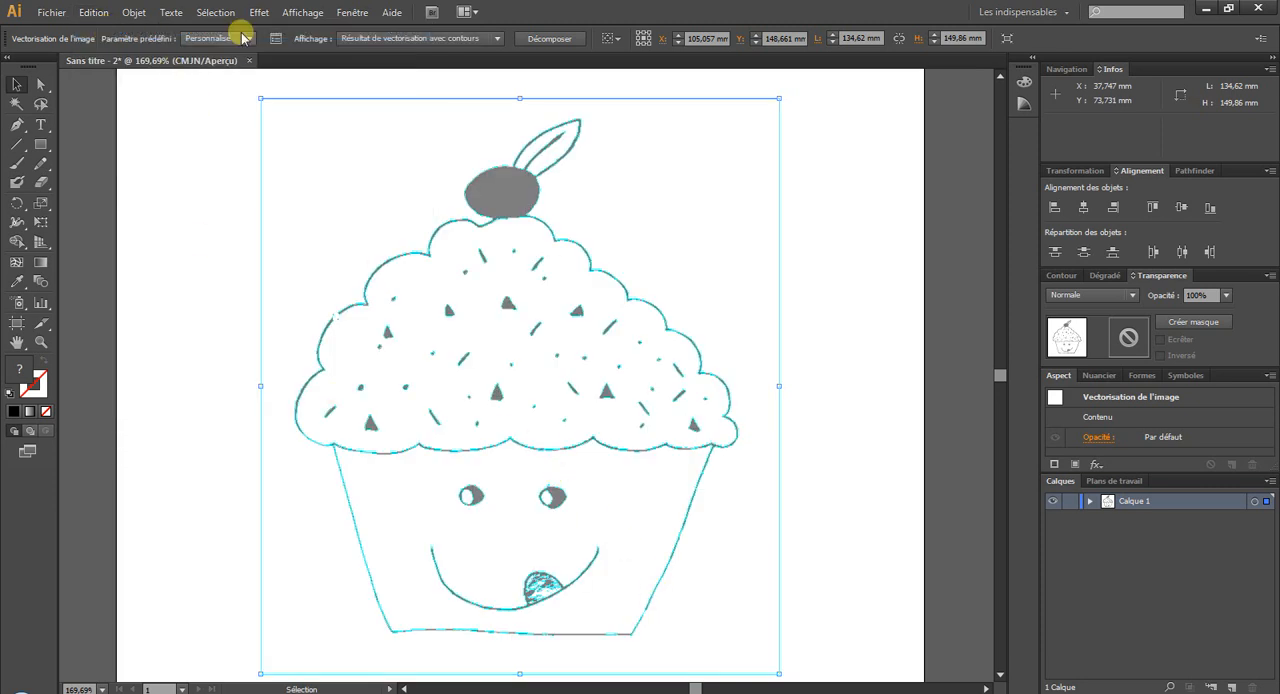
Raise the Image Trace threshold to 245 and then to 247, and close the trace settings.
left_click(276, 38)
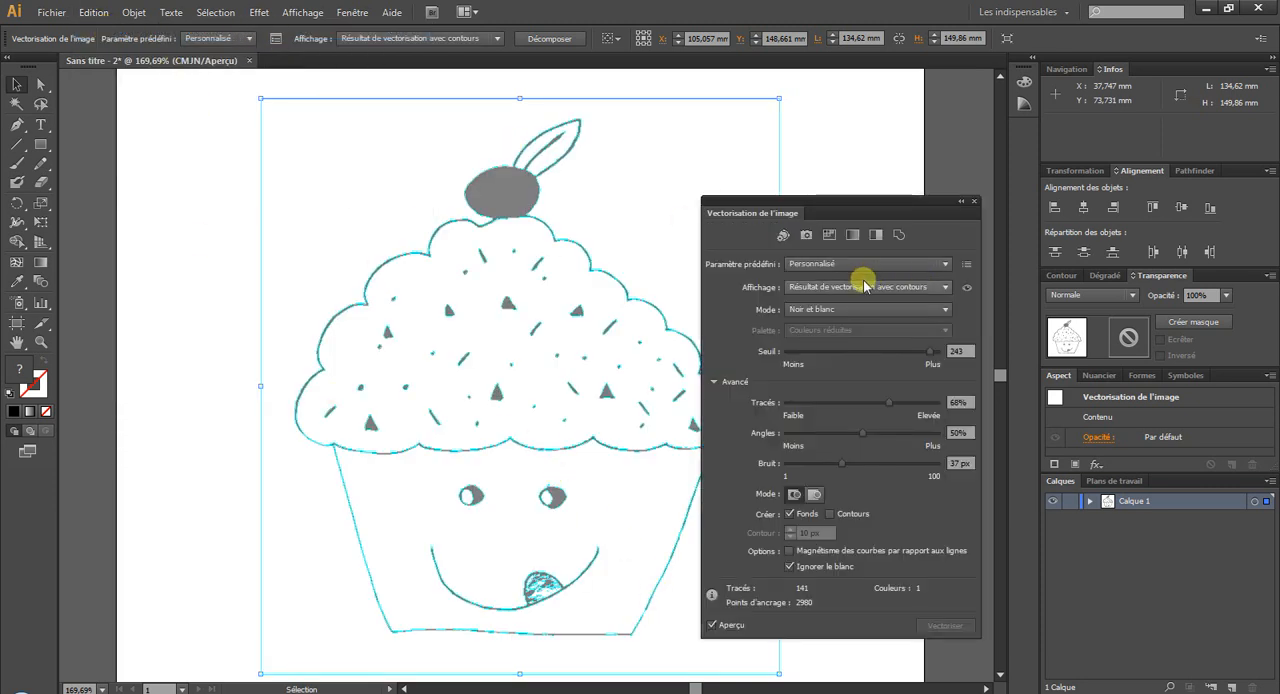
left_click(971, 354)
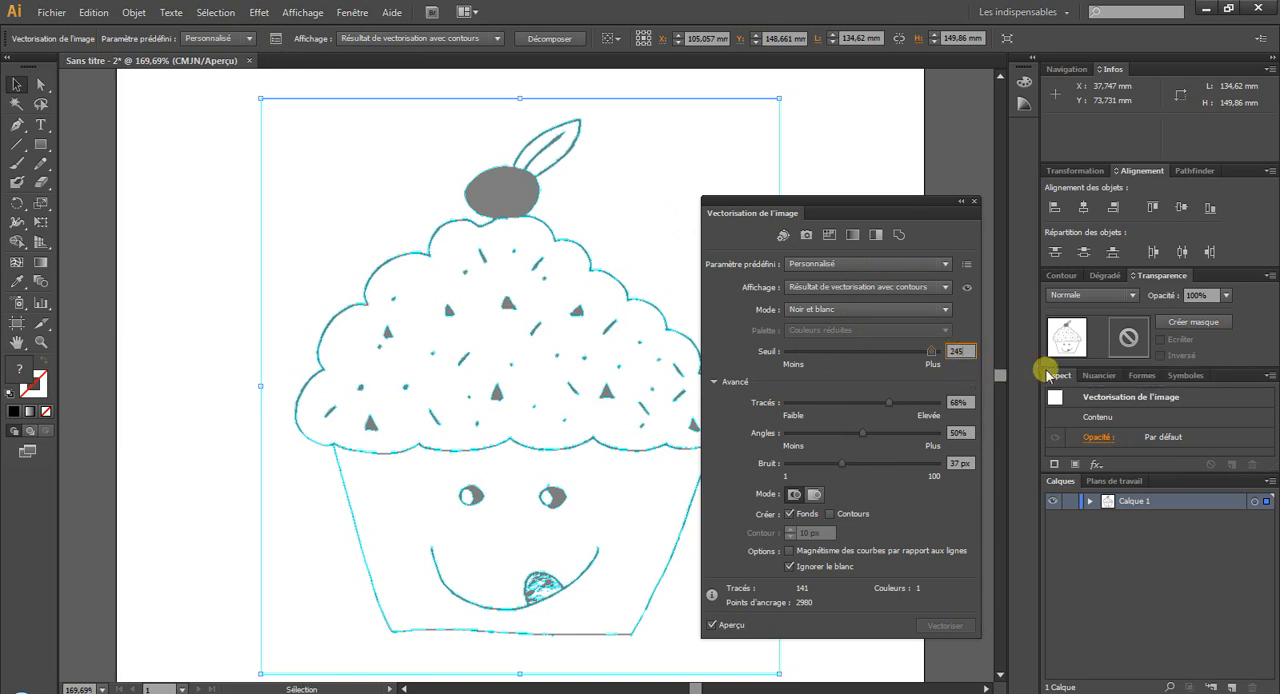
left_click(964, 379)
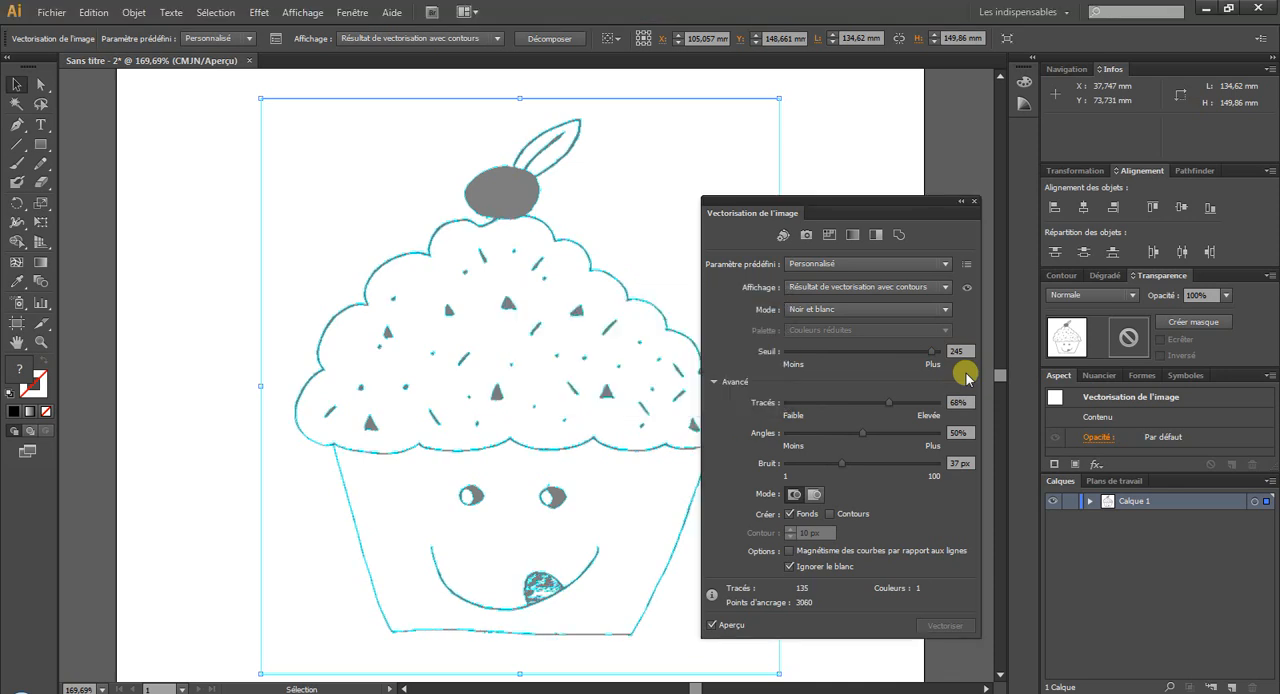
left_click(972, 352)
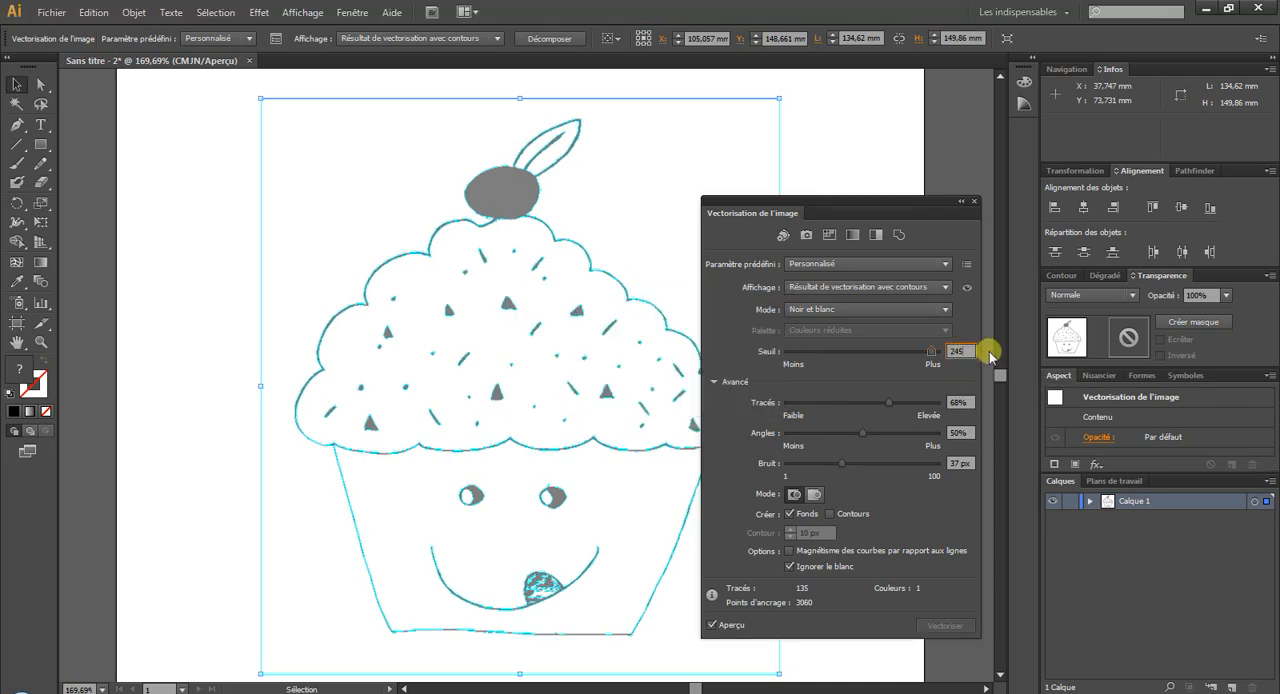
left_click(957, 372)
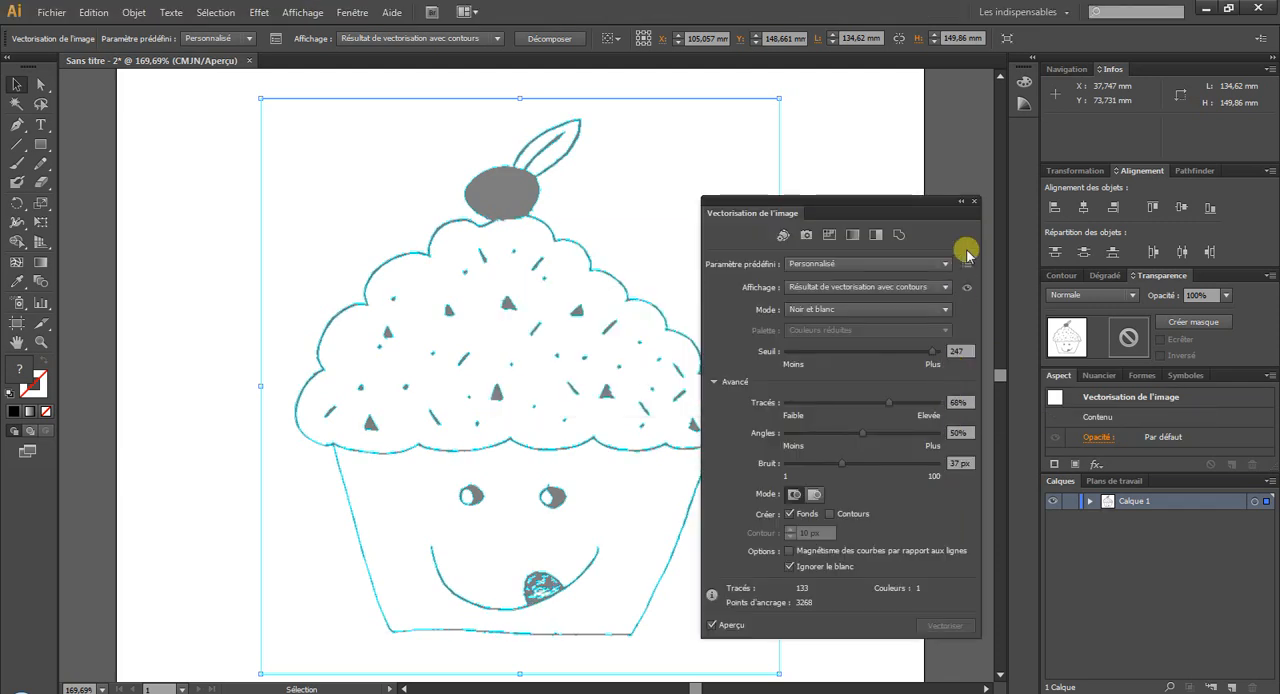
left_click(970, 202)
Expand the cupcake trace, ungroup it into separate paths and clear the selection.
left_click(532, 37)
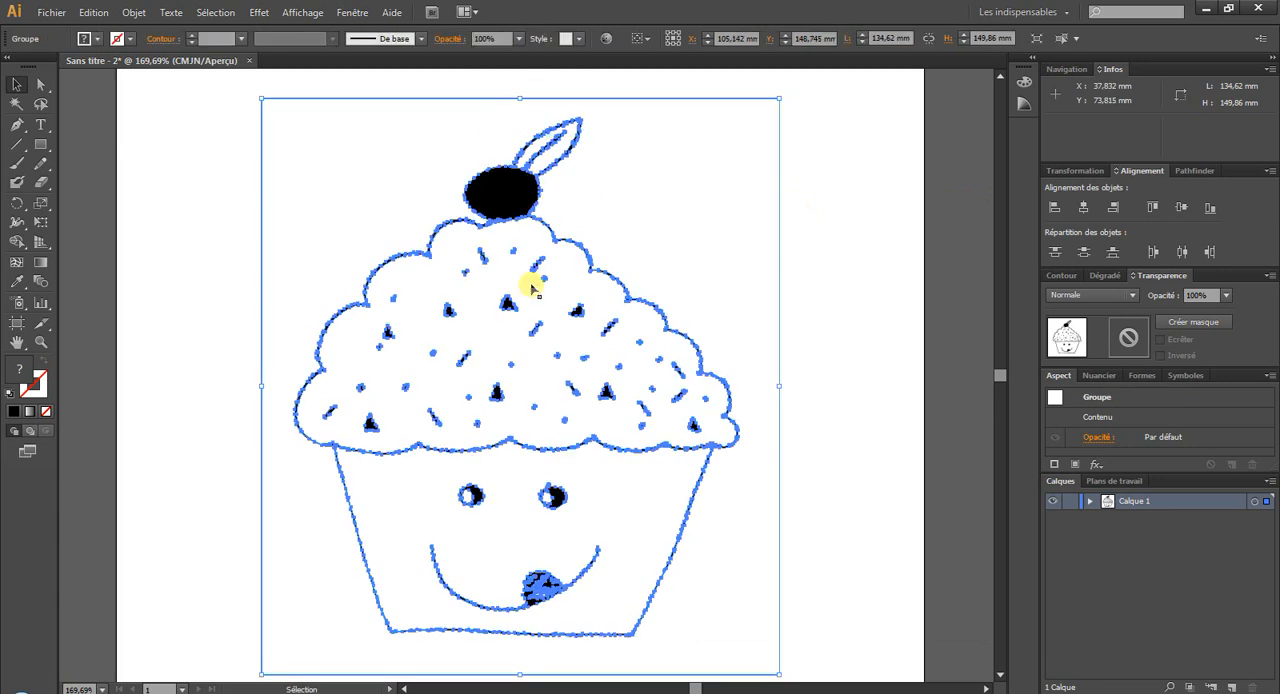
right_click(531, 287)
left_click(568, 379)
left_click(137, 334)
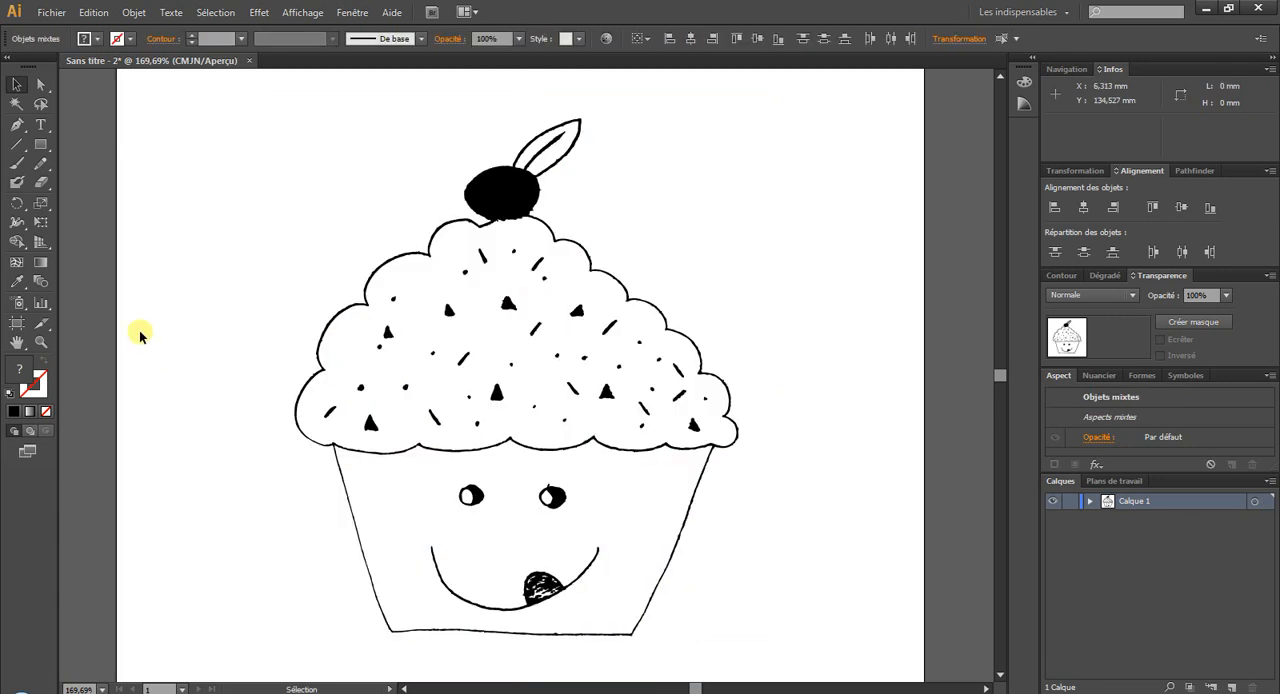
Fill the transparent cup shape below the frosting with the blue colour 94aef7.
left_click(352, 503)
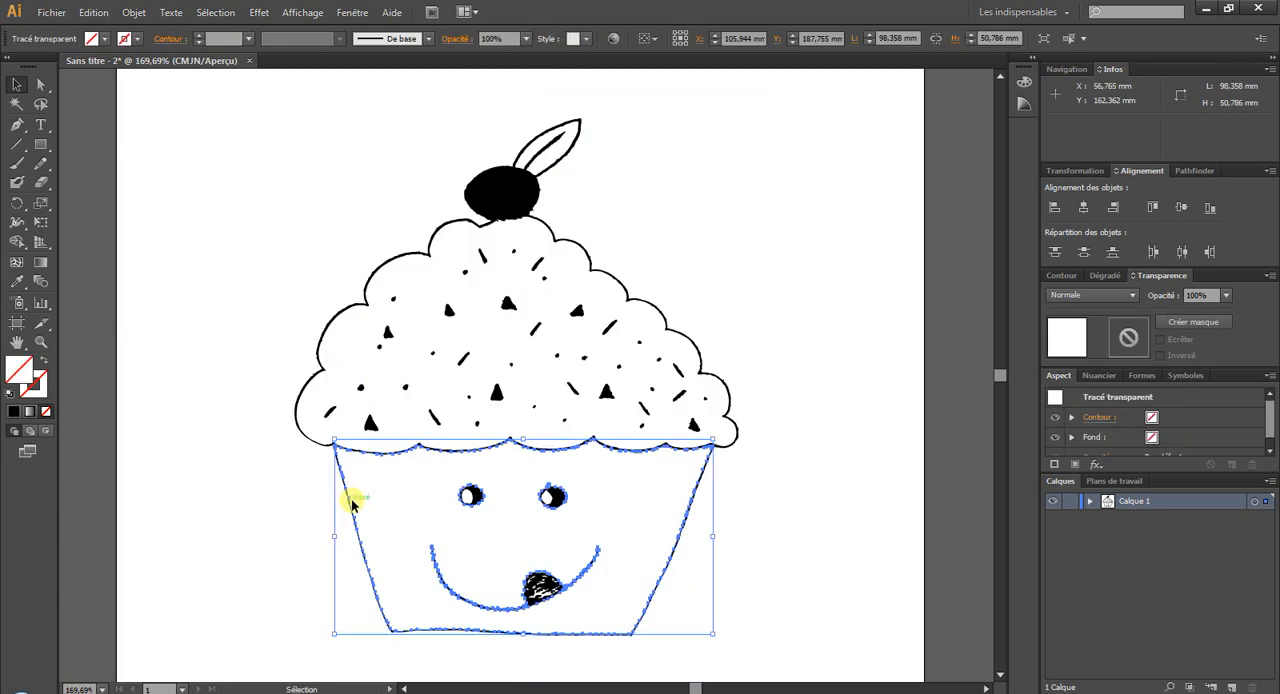
right_click(657, 590)
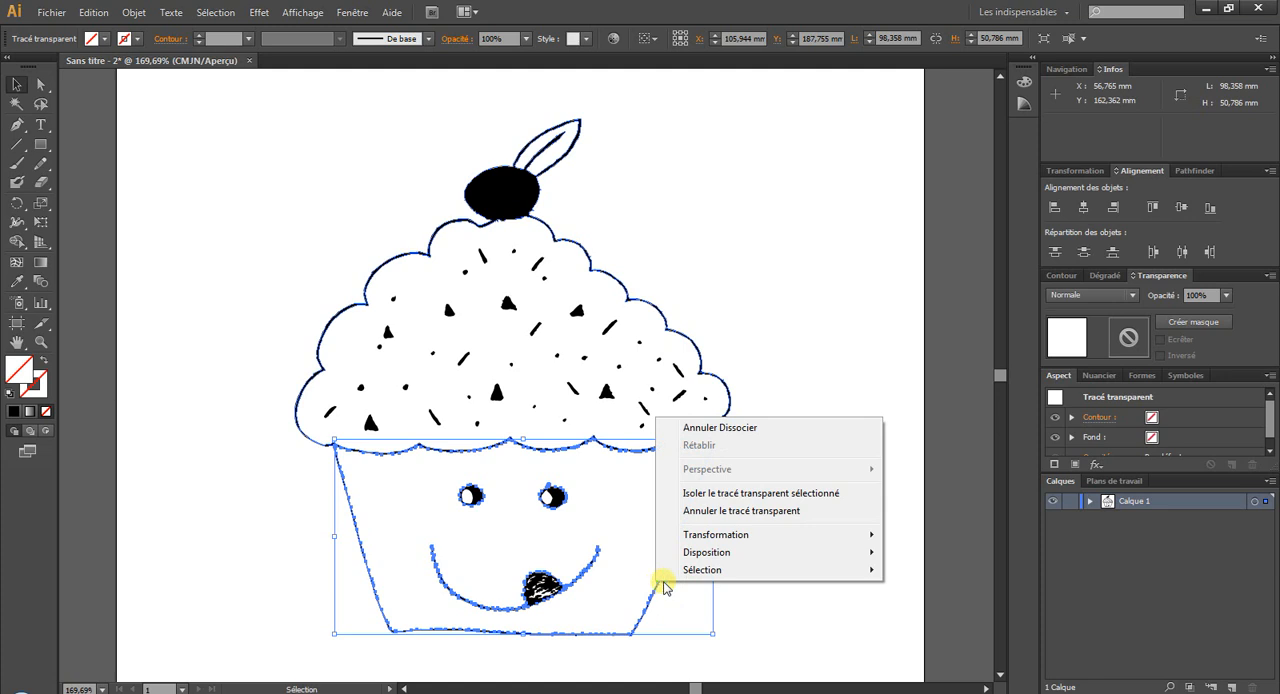
left_click(797, 597)
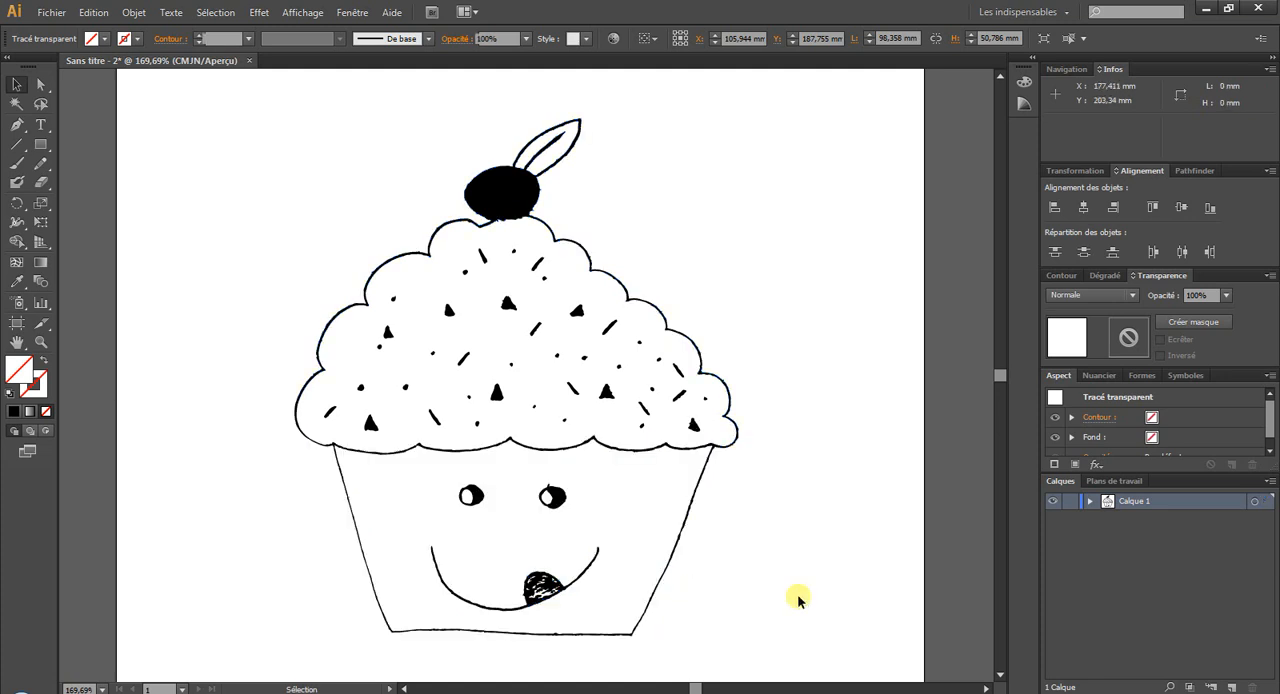
left_click(681, 523)
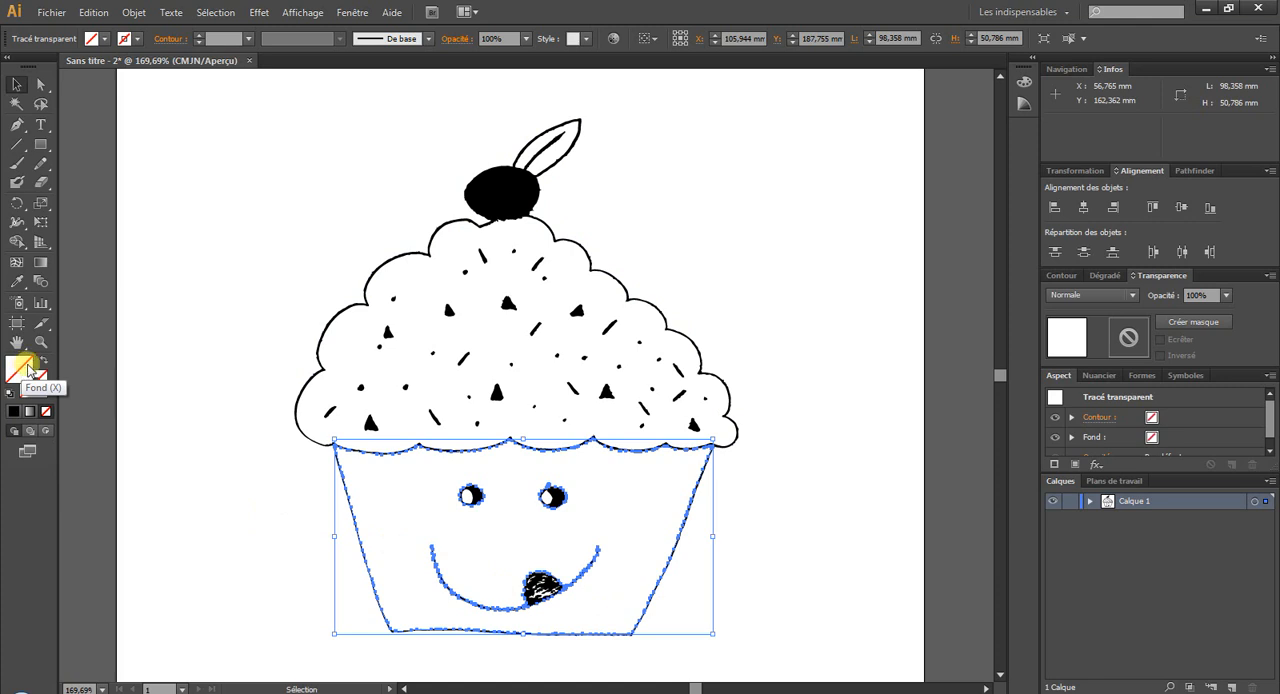
double_click(27, 373)
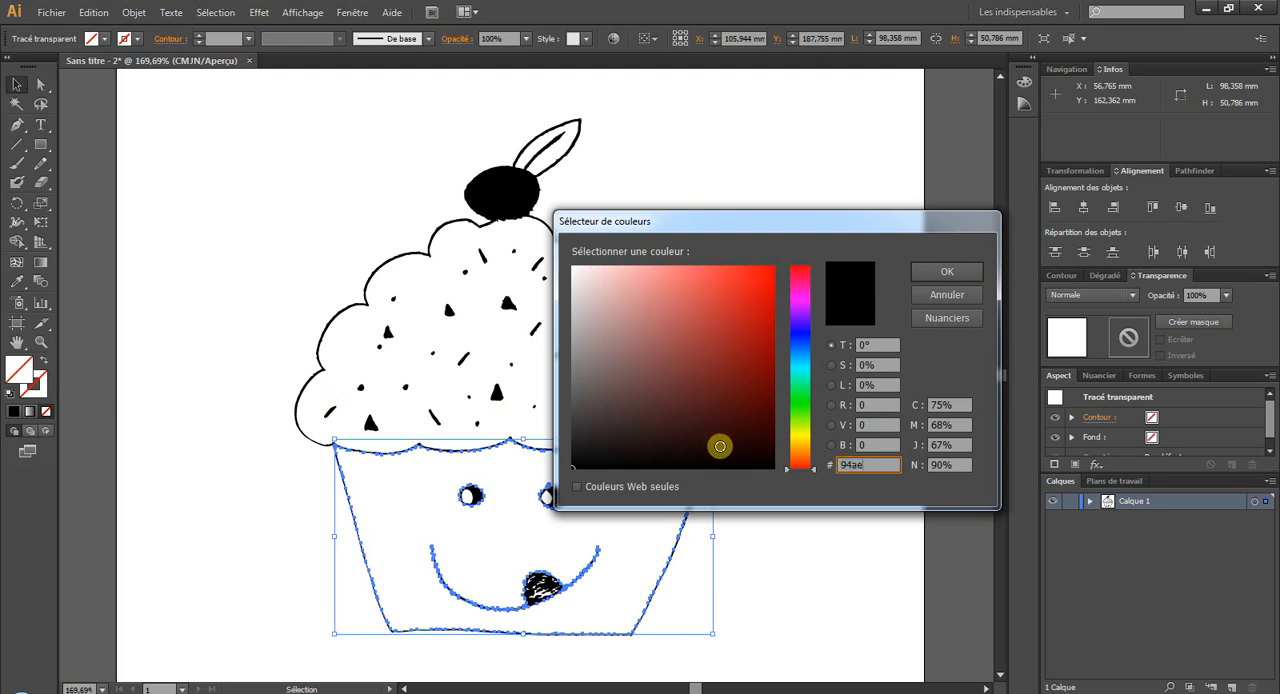
type("94aef7")
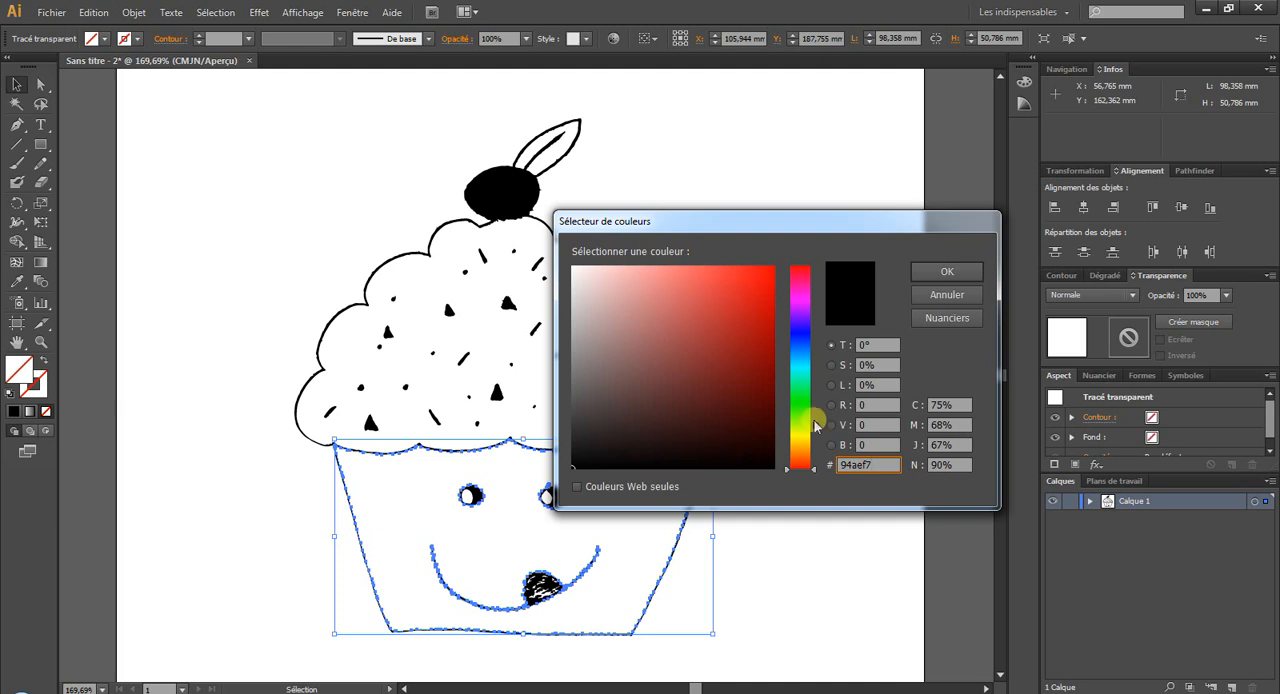
left_click(934, 273)
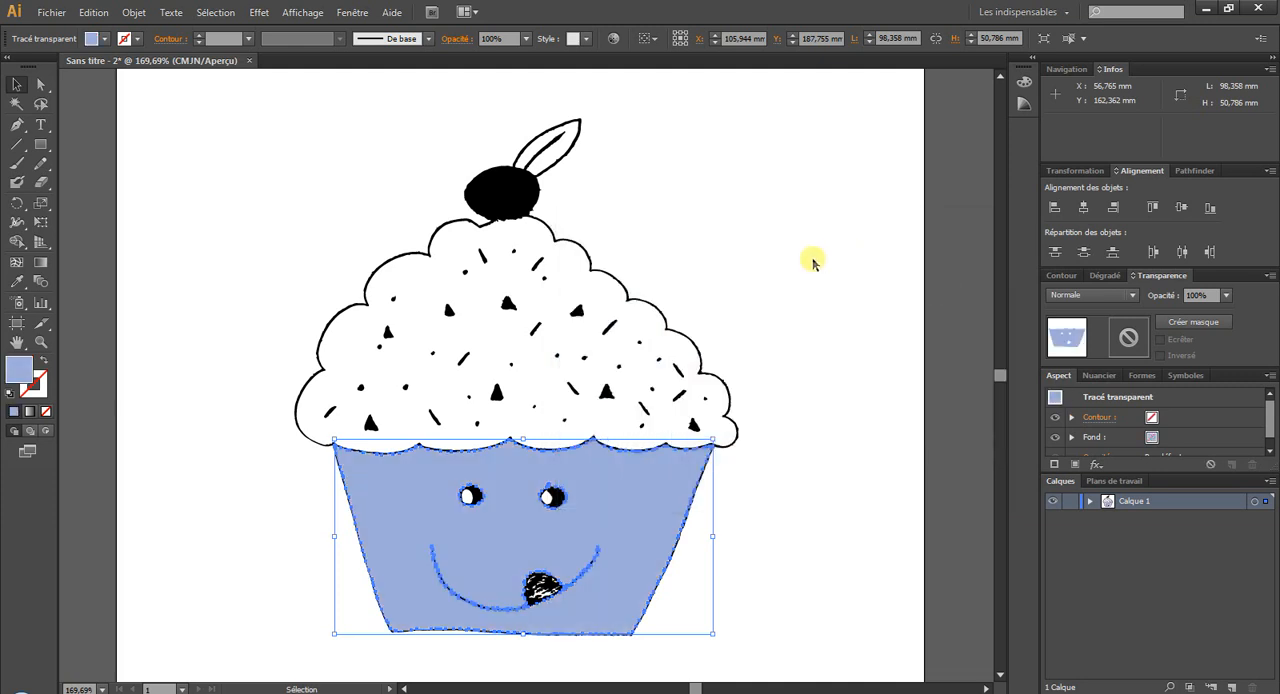
Fill the transparent frosting shape with the red colour e50a29 and clear the selection.
left_click(572, 262)
left_click(577, 258)
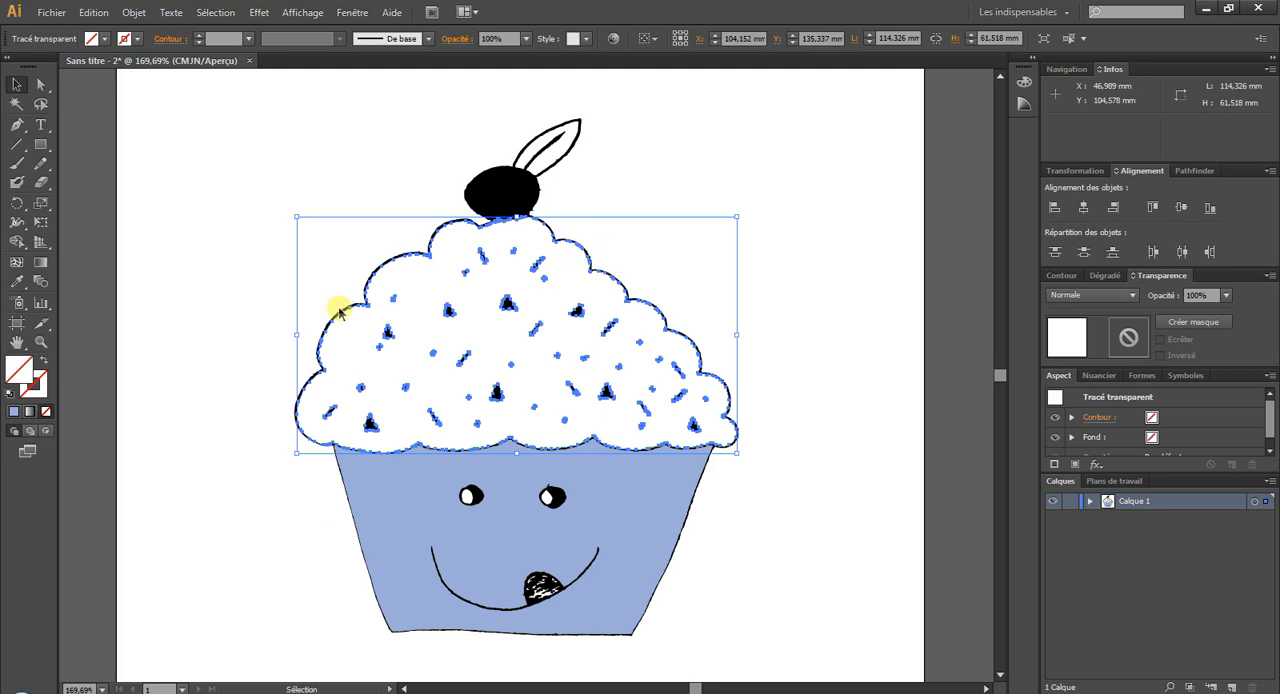
double_click(20, 370)
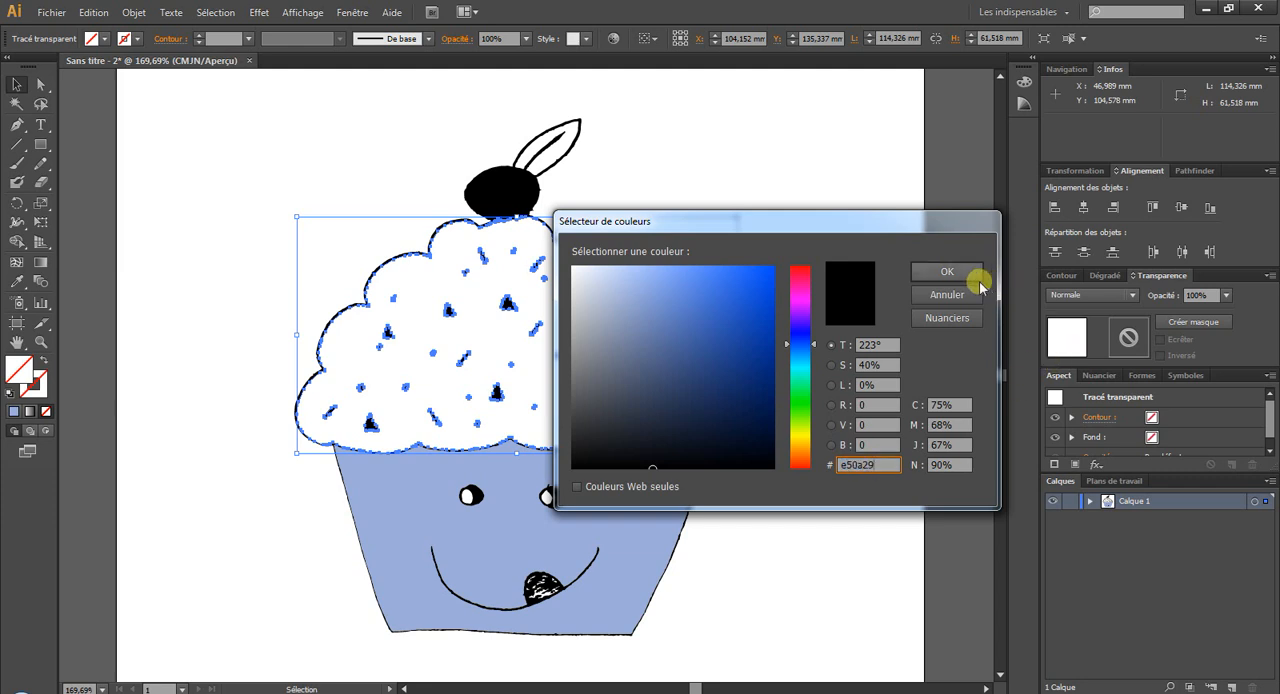
left_click(968, 273)
left_click(873, 284)
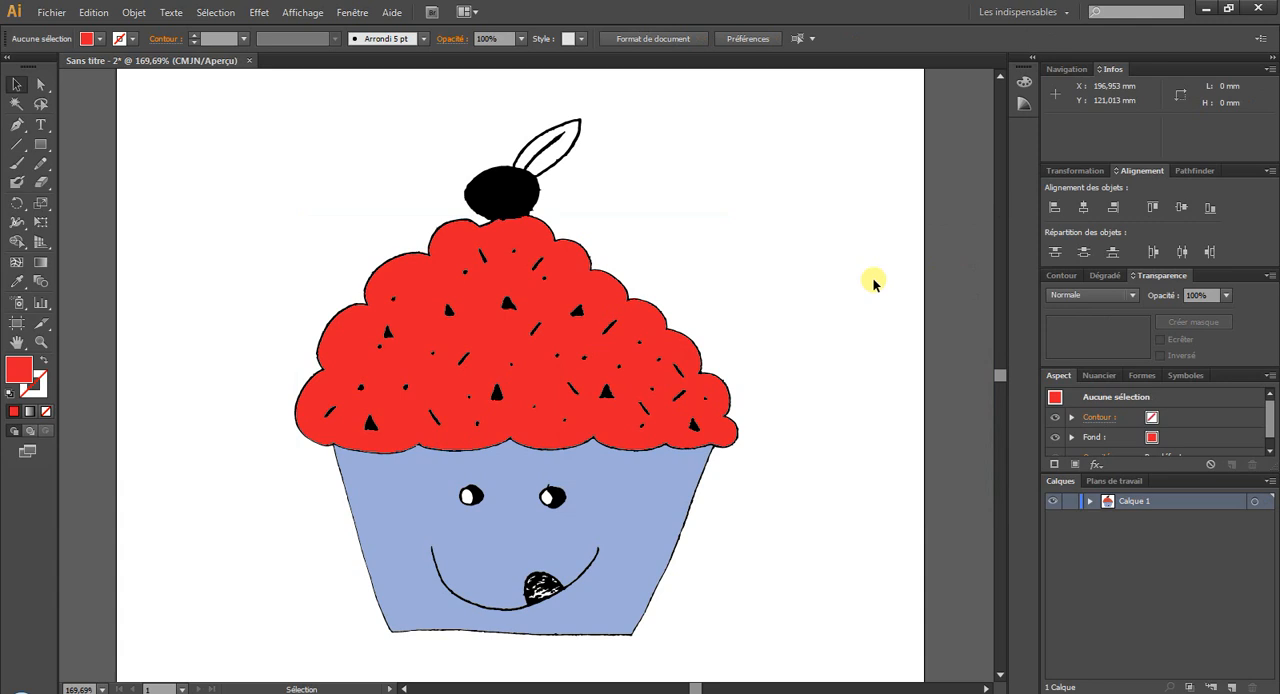
Try a red f90b39 stroke on the blue cup shape, and undo it.
left_click(368, 463)
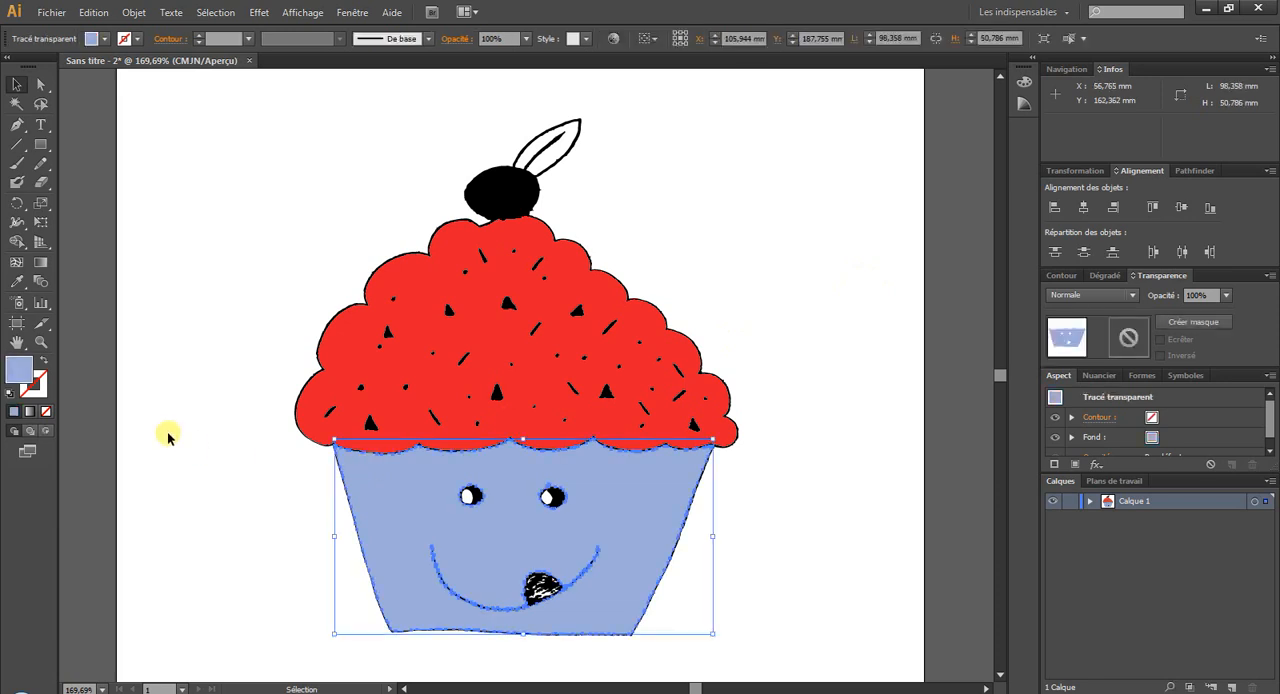
double_click(40, 389)
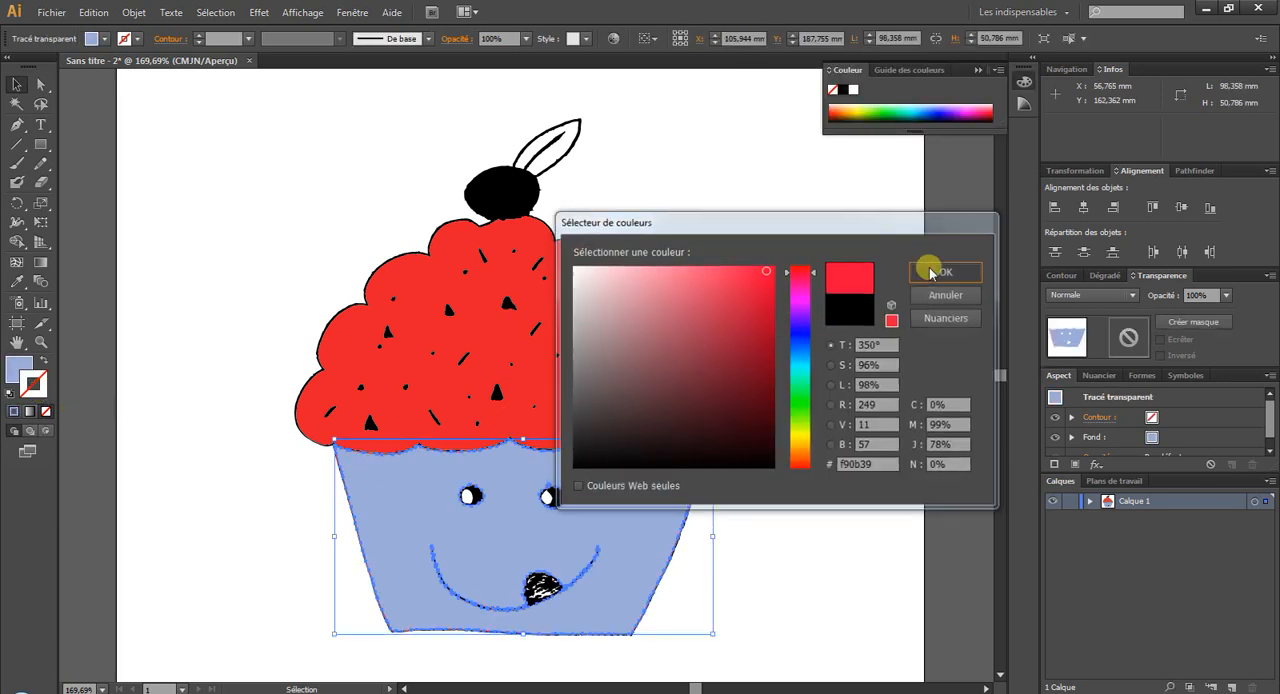
left_click(946, 271)
left_click(845, 410)
left_click(97, 13)
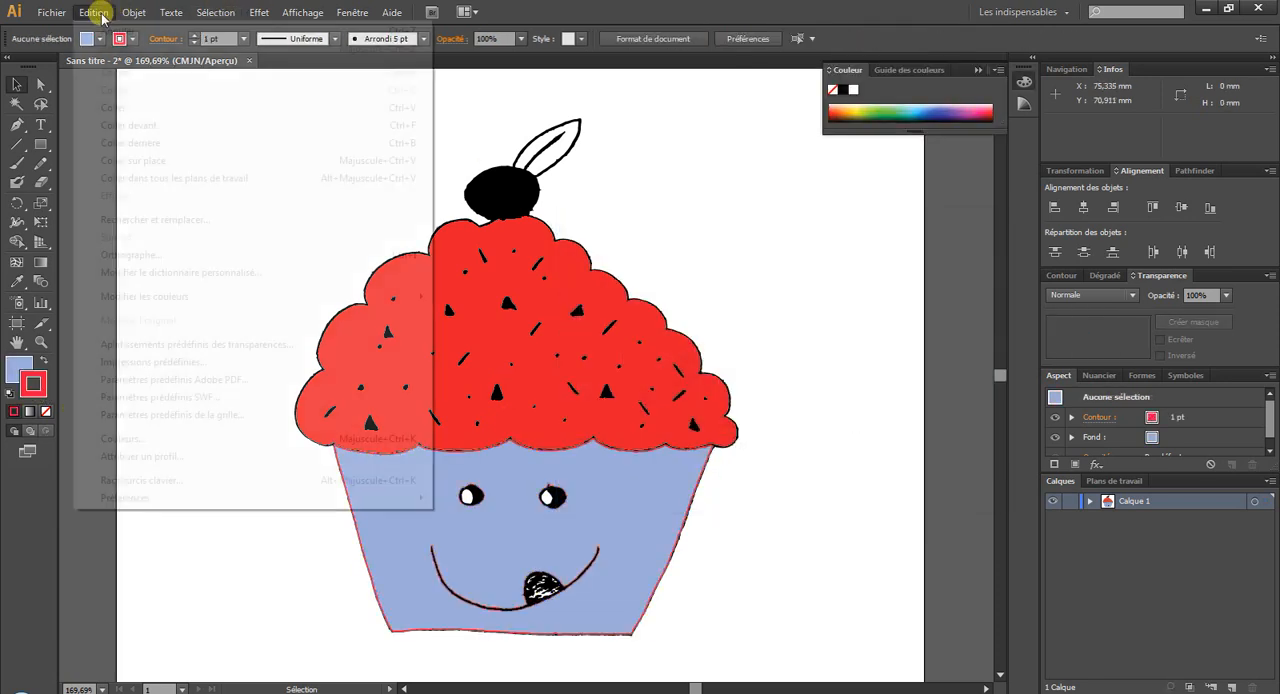
left_click(101, 31)
left_click(901, 323)
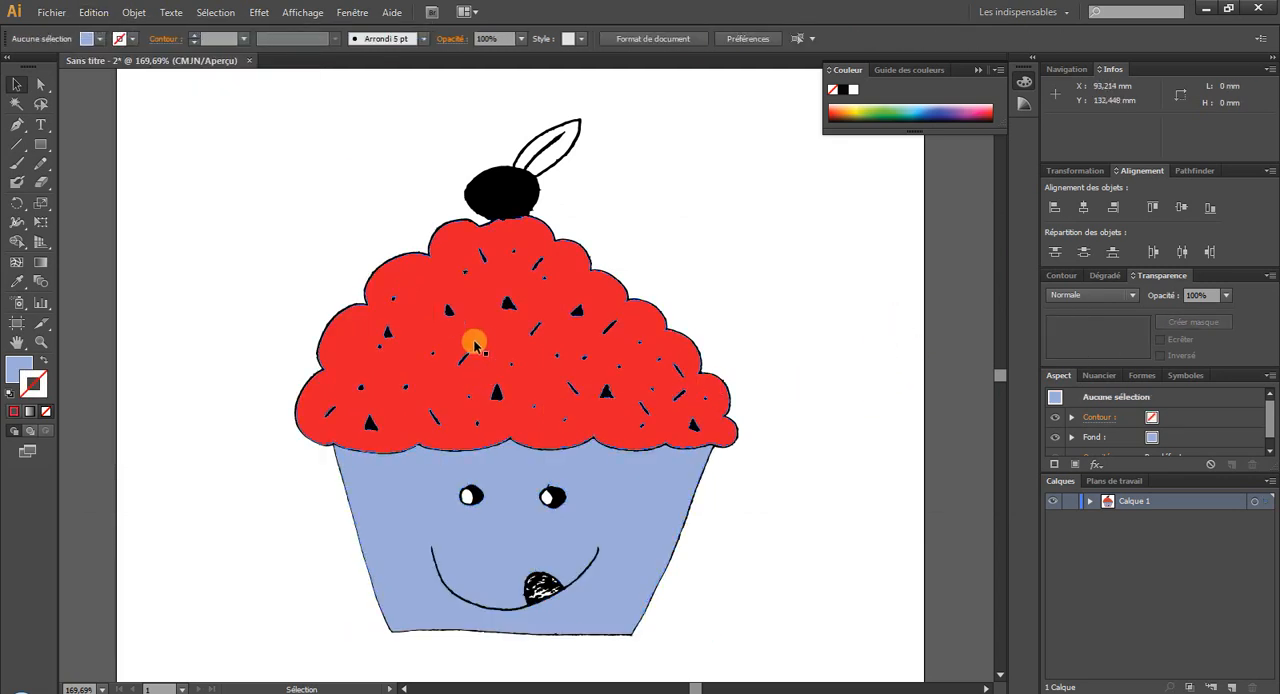
Select seven of the black triangular sprinkles on the frosting together.
left_click(511, 308)
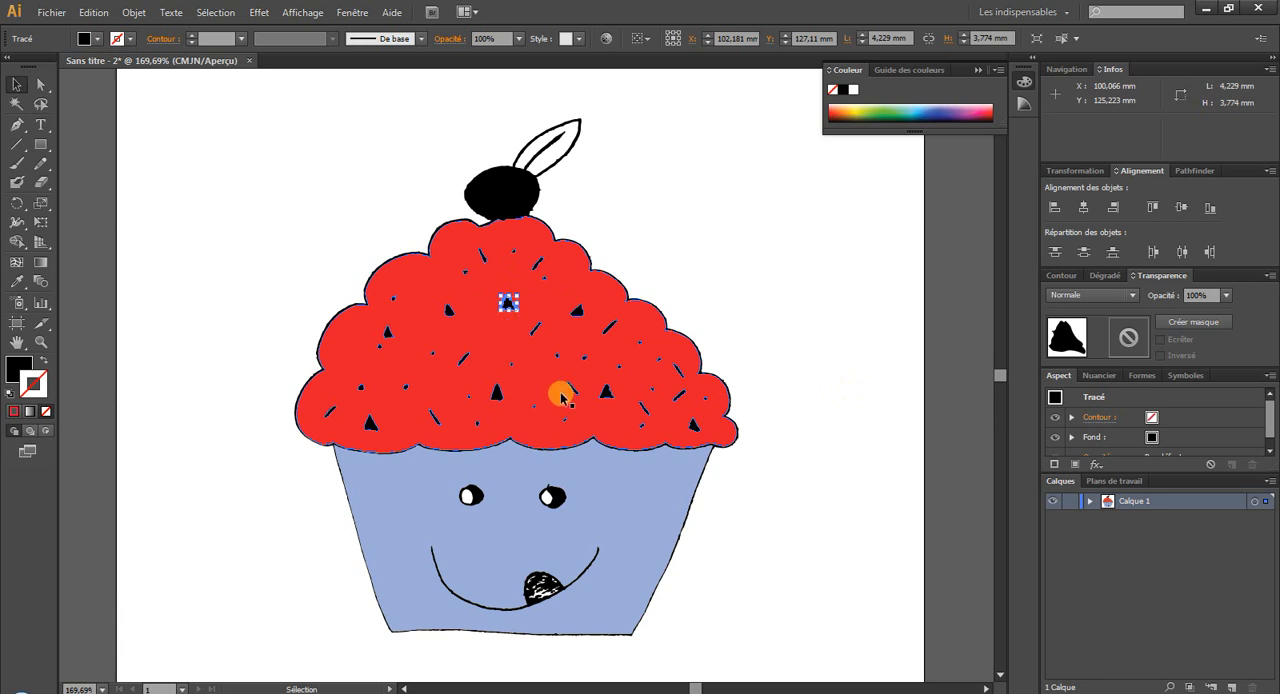
left_click(500, 398, "shift")
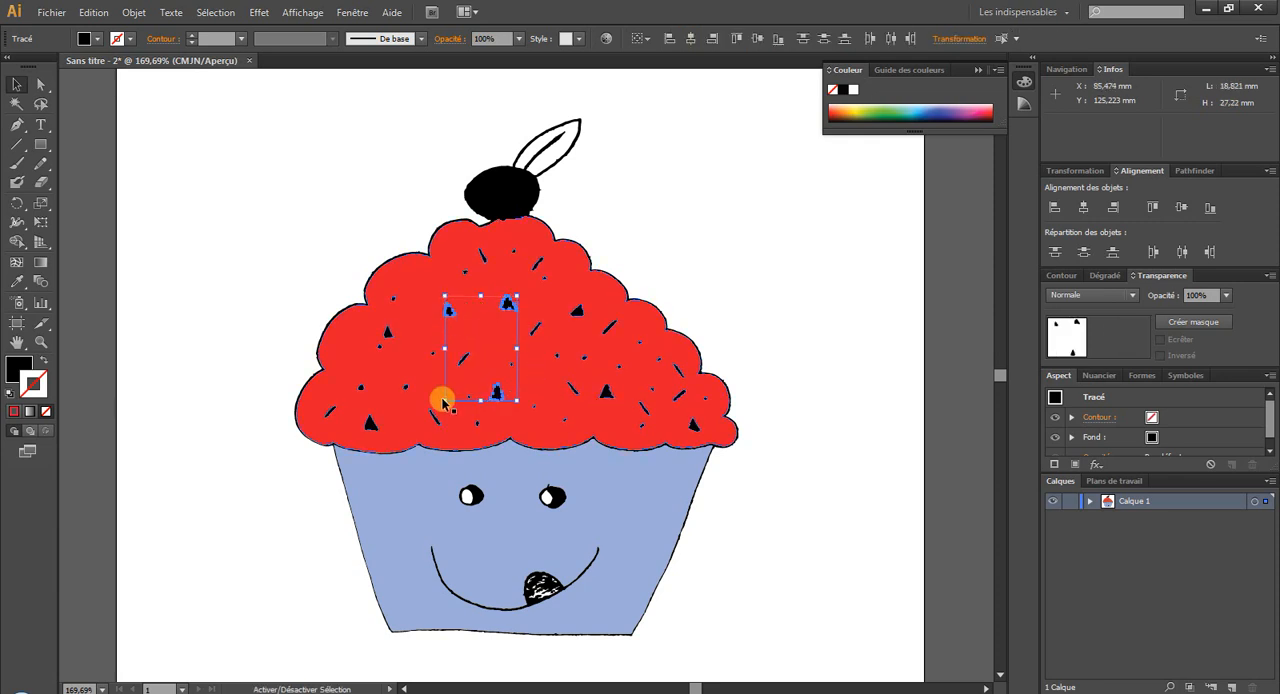
left_click(371, 422, "shift")
left_click(386, 331, "shift")
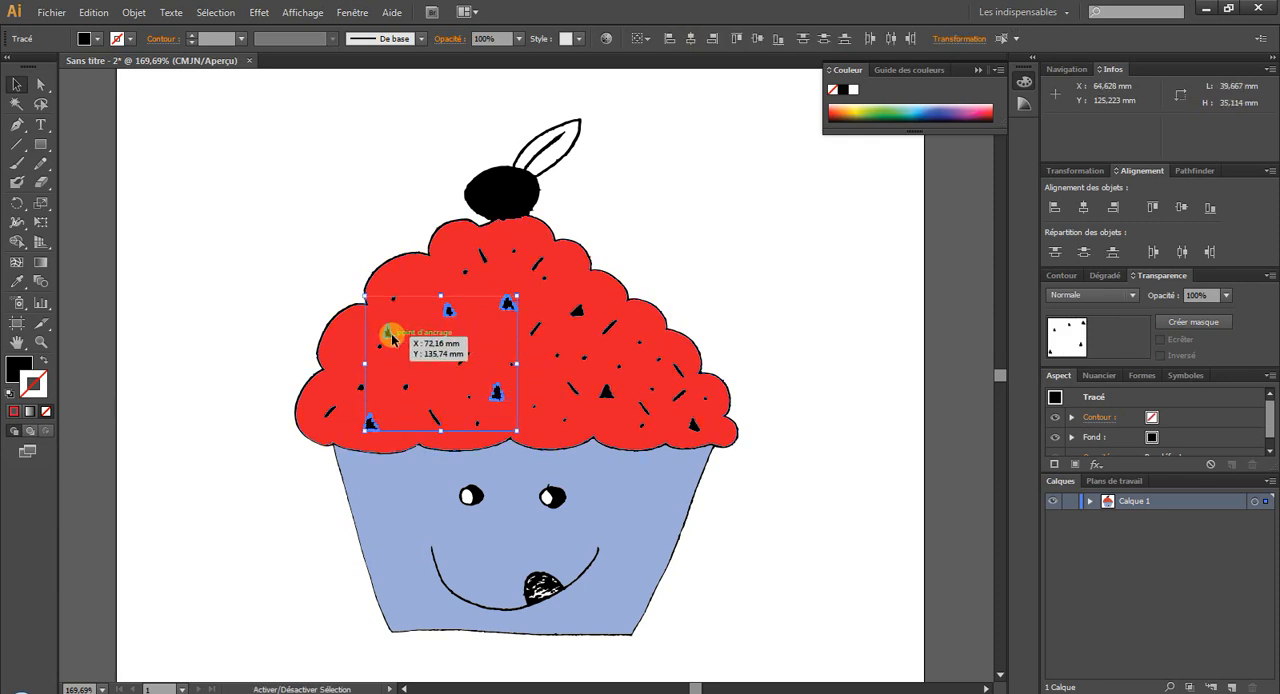
left_click(606, 390, "shift")
left_click(709, 433, "shift")
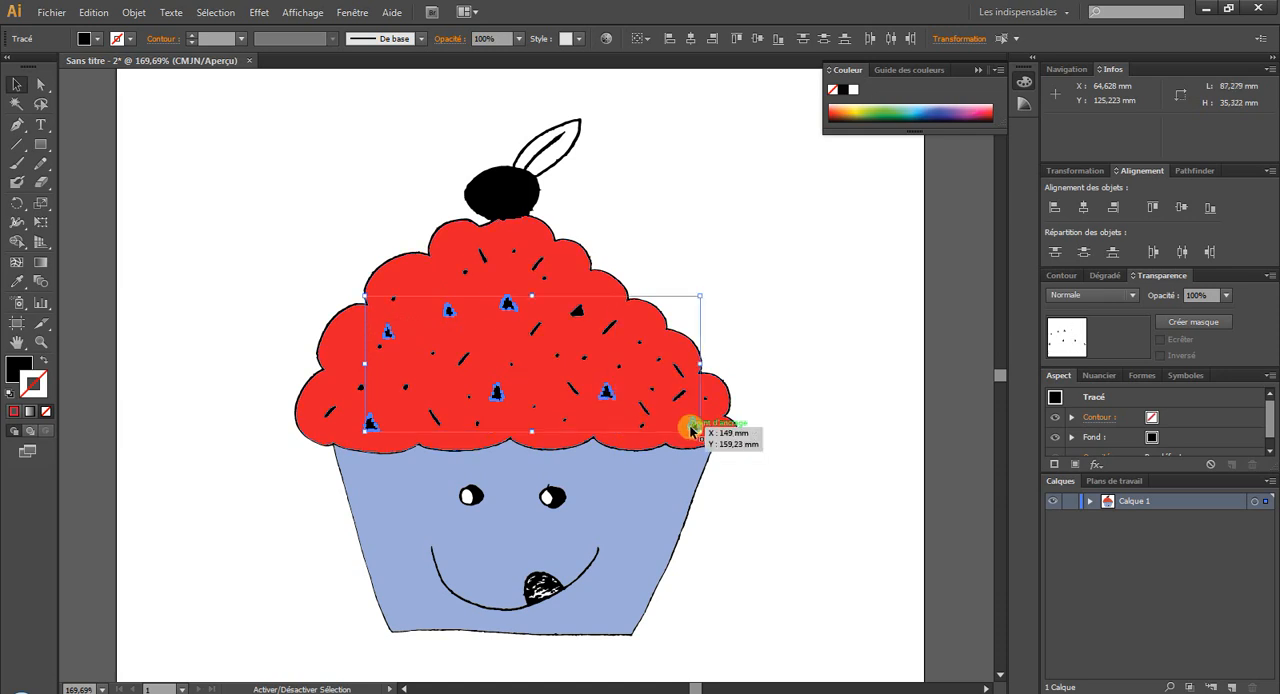
Try the blue colour 2da4d3 as the fill of the selected triangular sprinkles, and undo it.
double_click(18, 368)
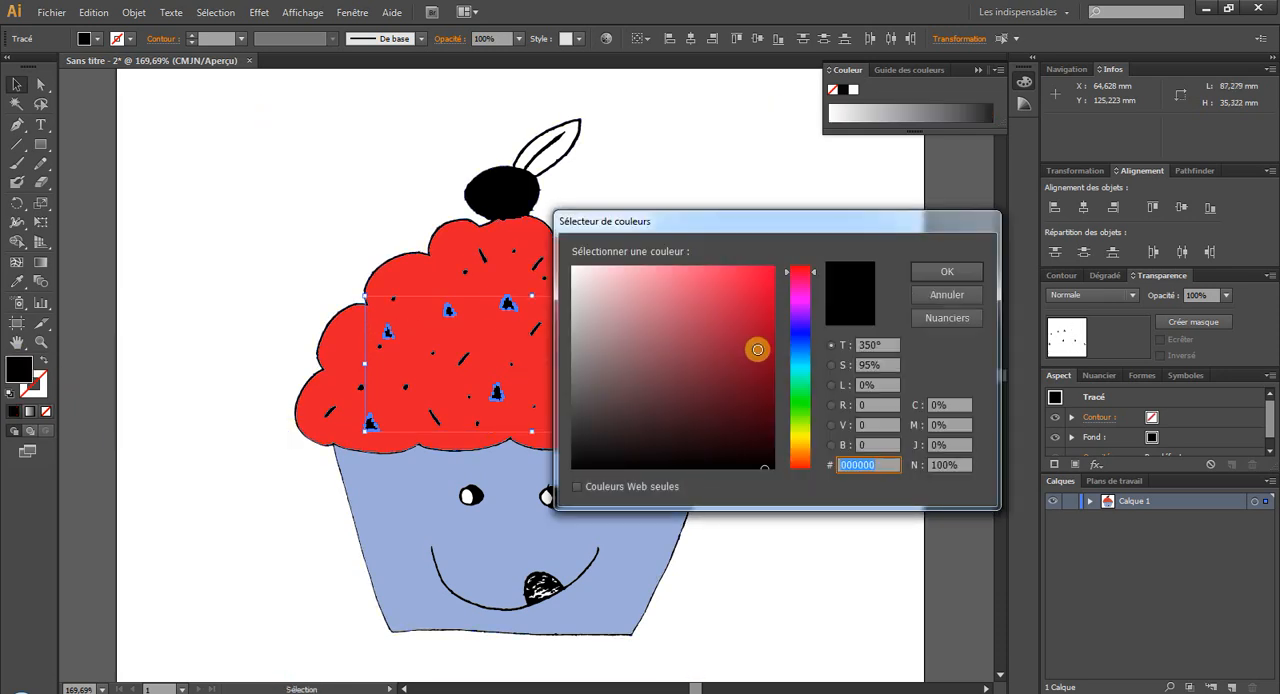
left_click(800, 358)
left_click(732, 300)
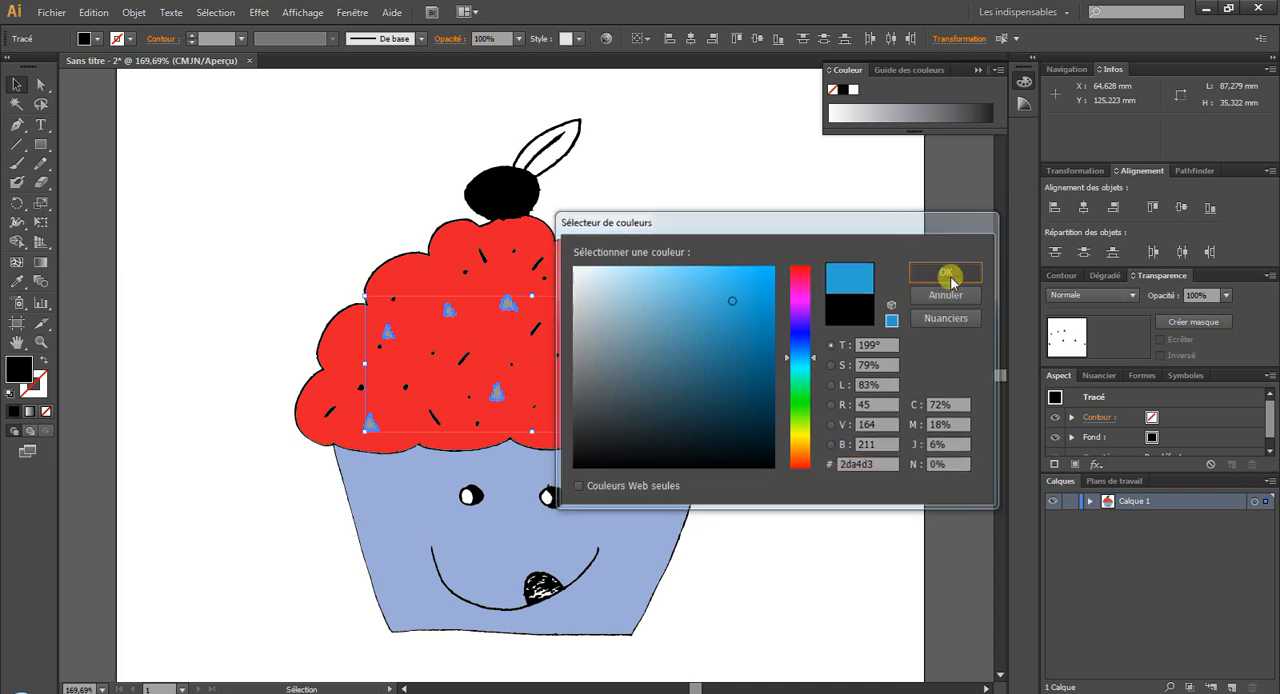
left_click(940, 272)
left_click(870, 364)
left_click(90, 12)
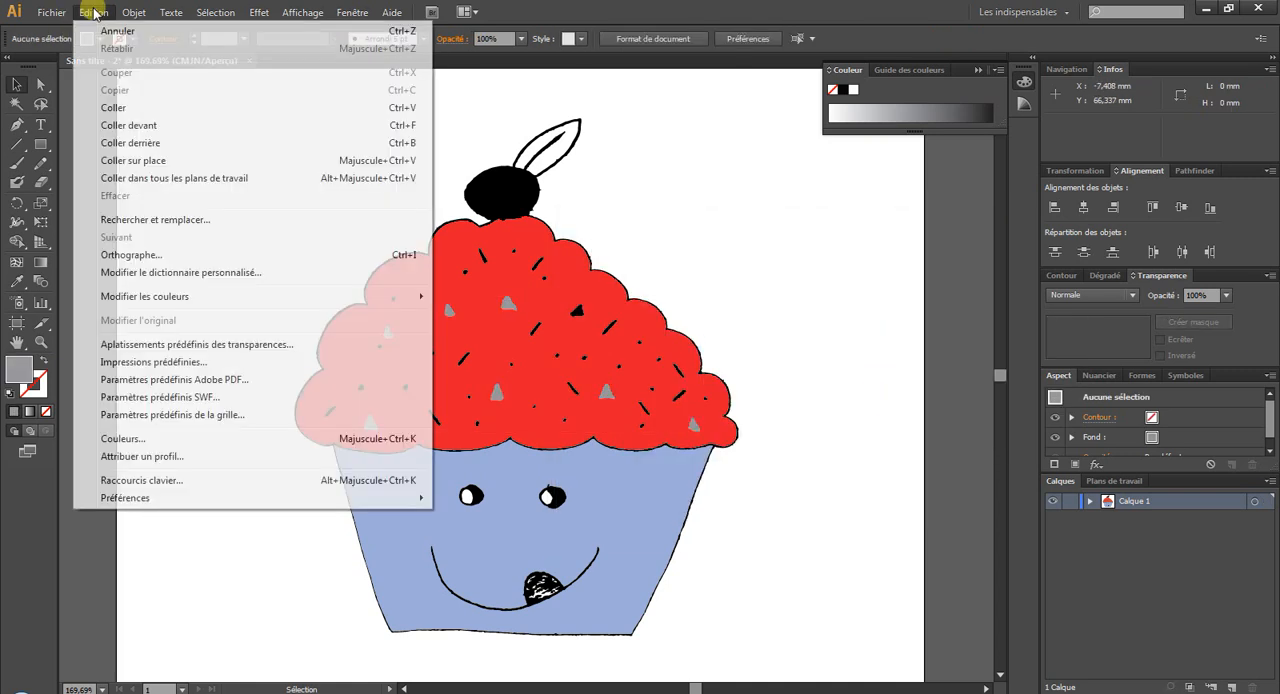
left_click(94, 30)
Fill the selected triangular sprinkles with the yellow swatch and clear the selection.
left_click(1104, 378)
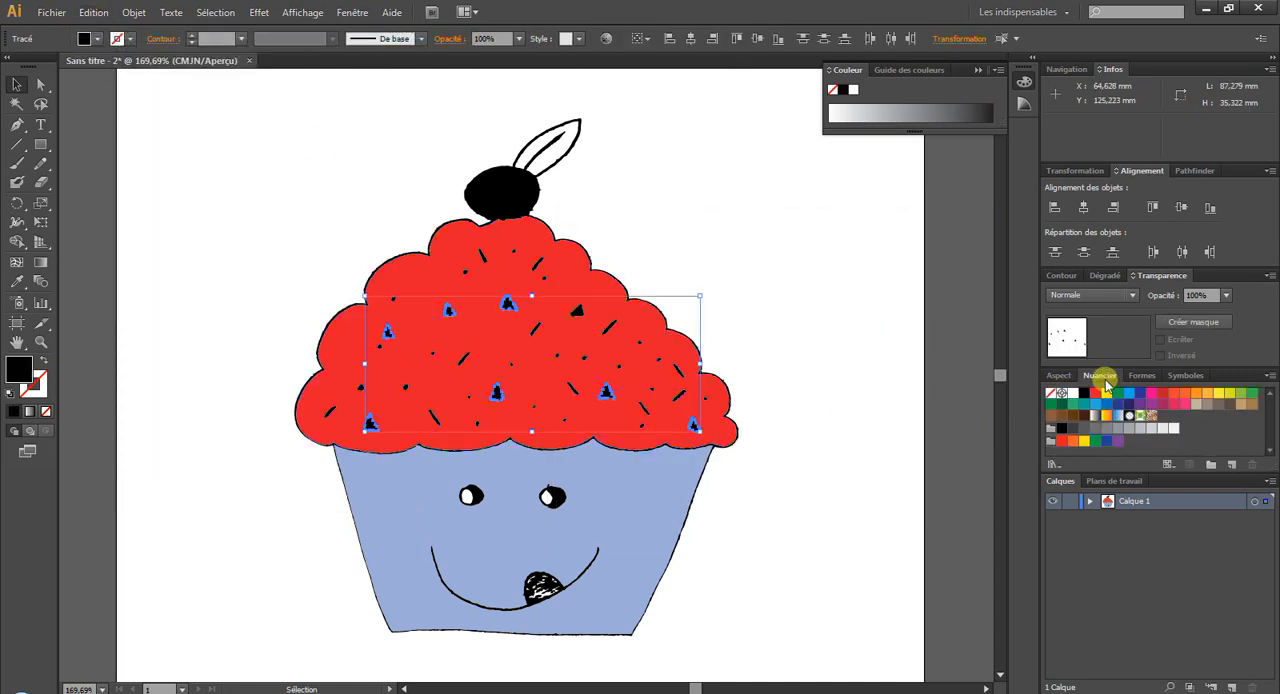
left_click(1094, 394)
left_click(1095, 393)
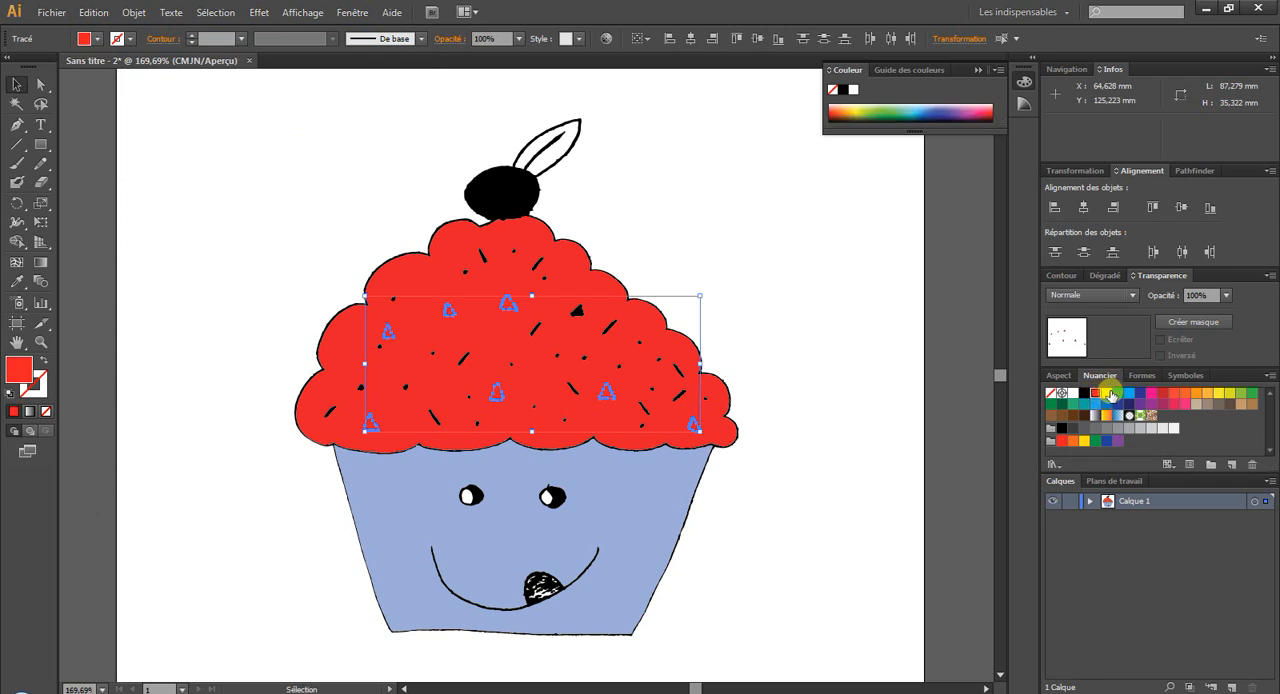
left_click(1106, 393)
left_click(727, 264)
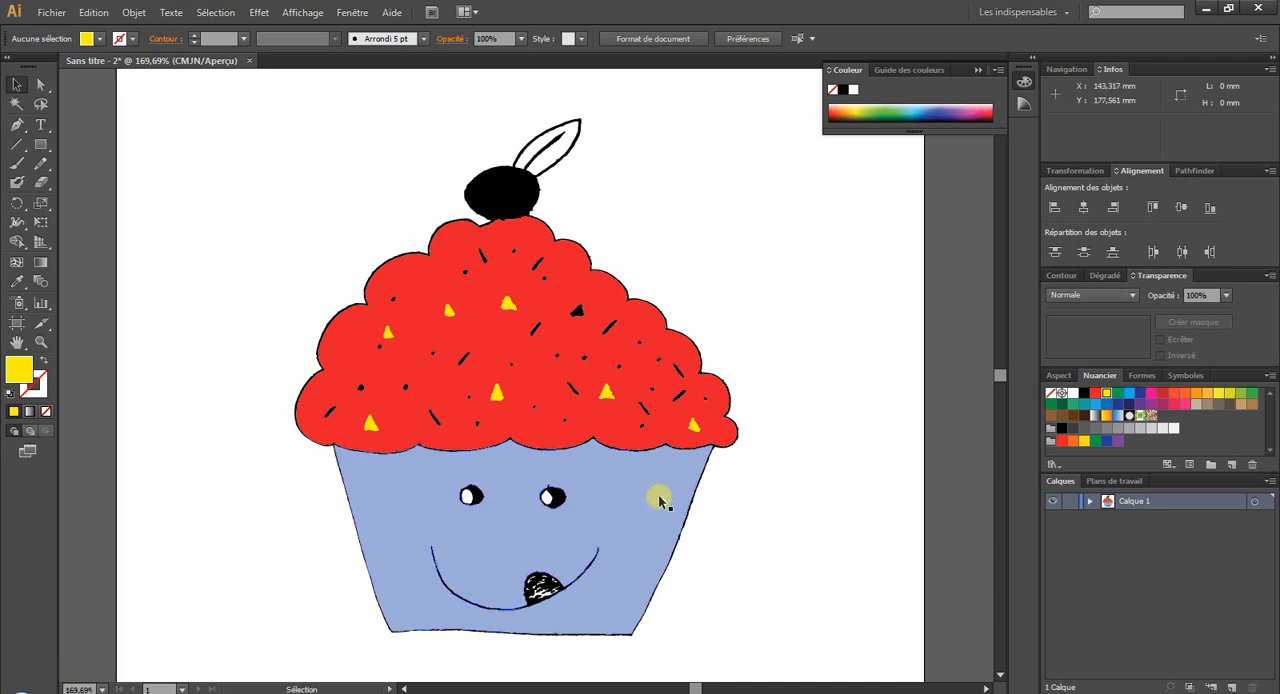
Try a green 1b772a fill on the black path forming the cherry and outlines, undo it and clear the selection.
left_click(41, 341)
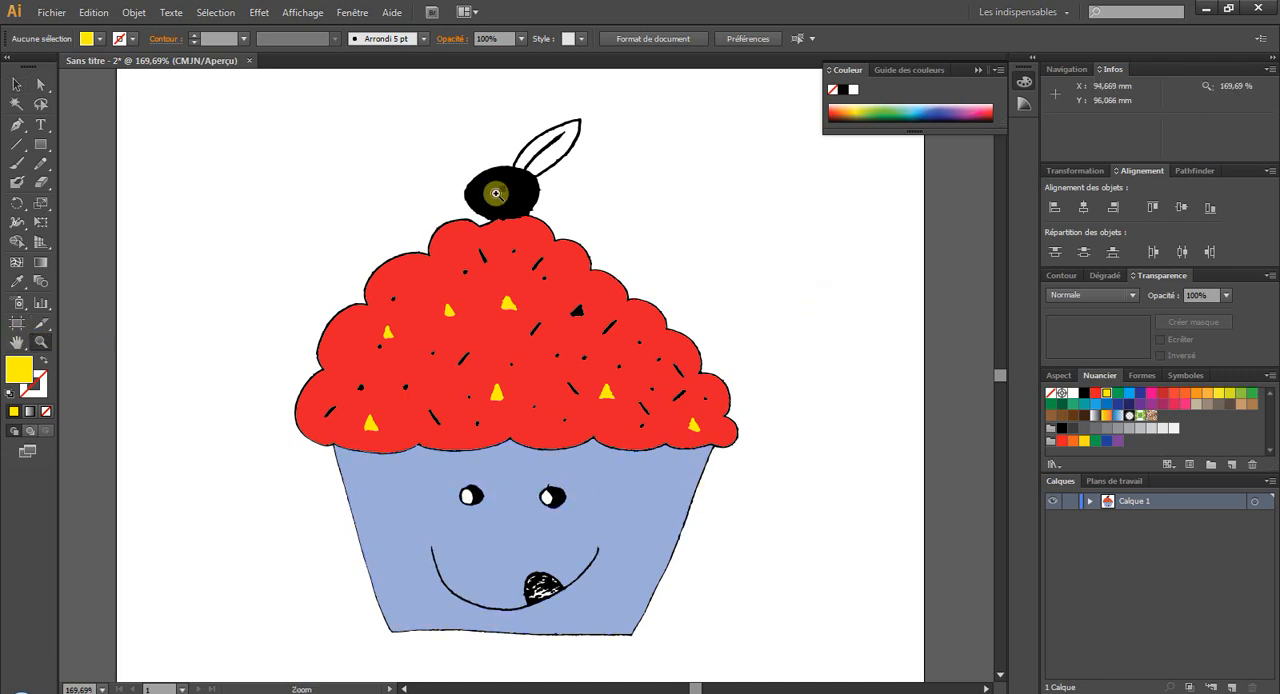
left_click_drag(437, 137, 609, 264)
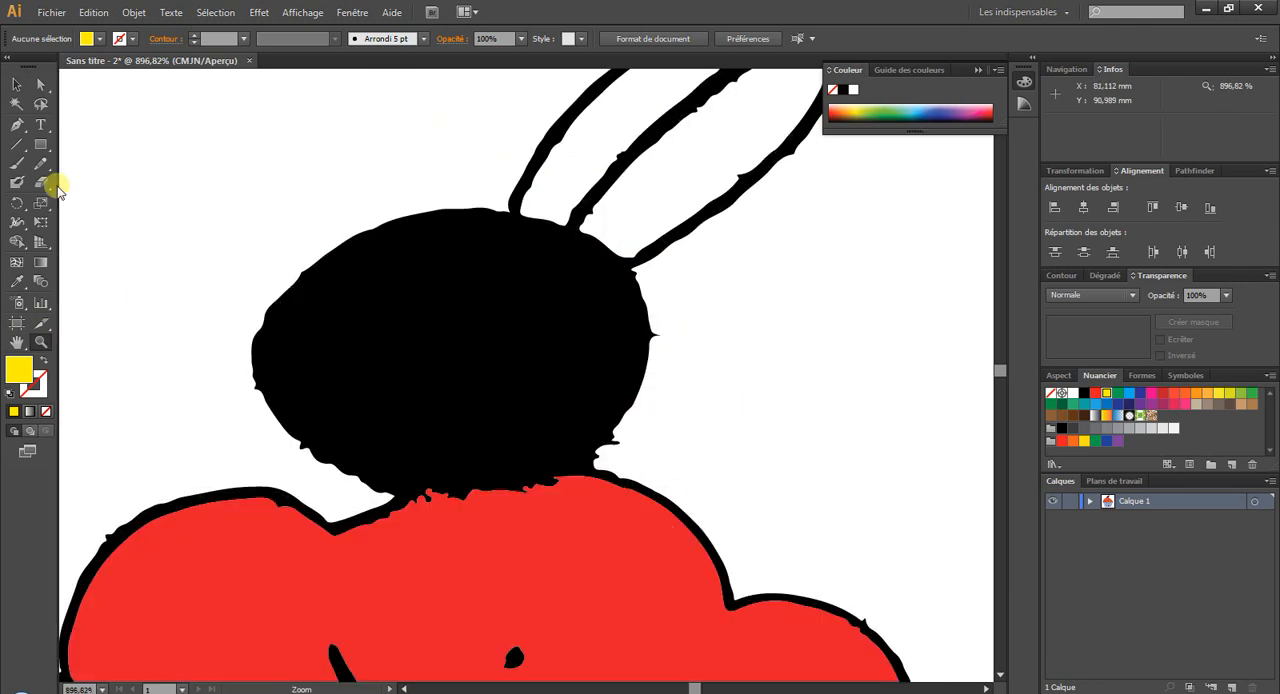
left_click(17, 84)
left_click(307, 294)
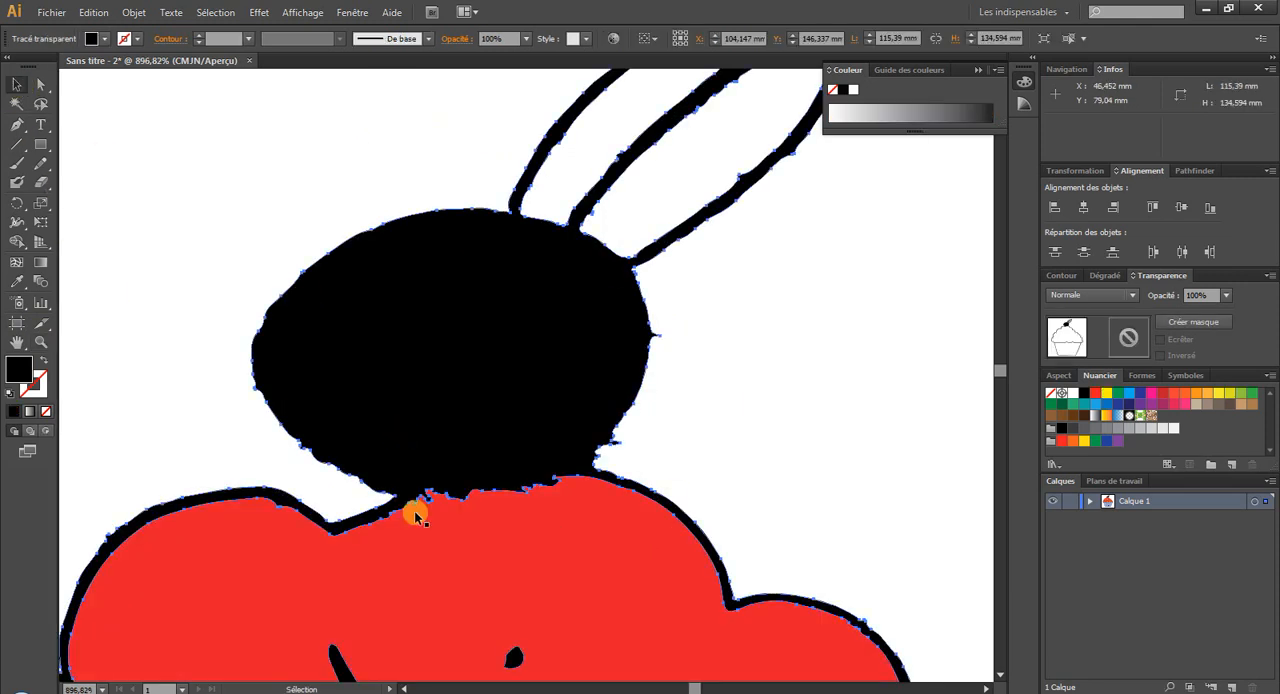
double_click(17, 368)
left_click(820, 403)
left_click(731, 372)
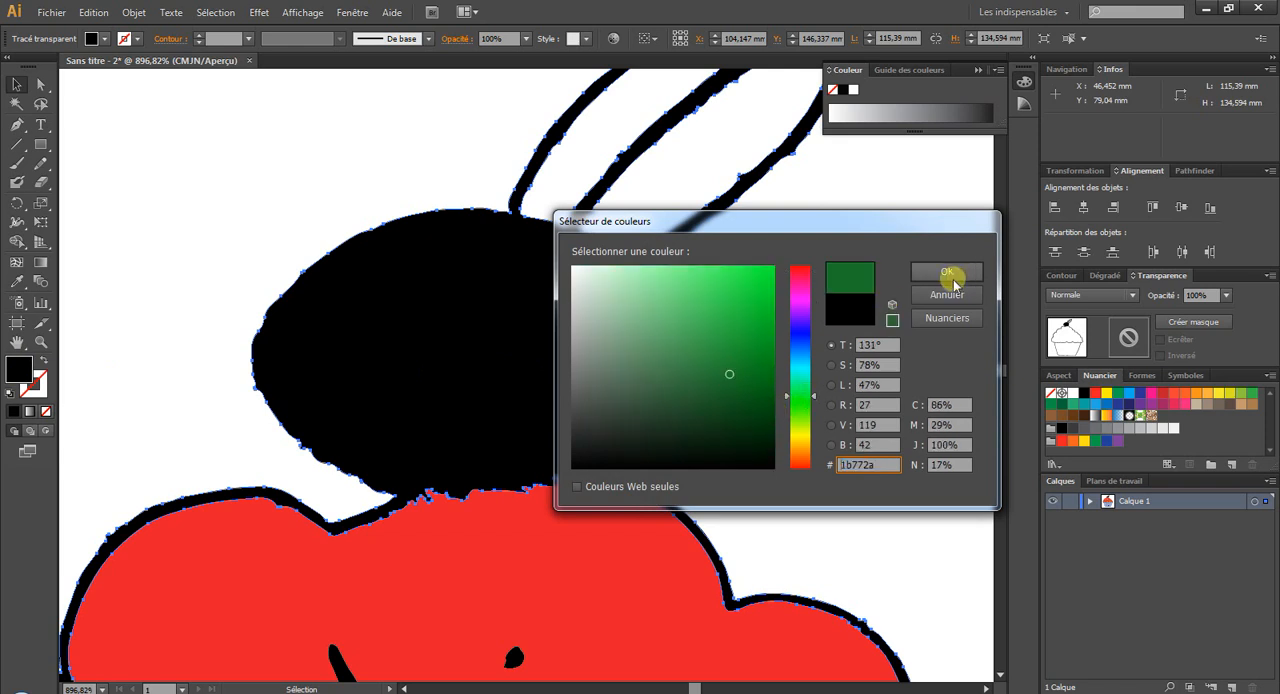
left_click(947, 272)
left_click(820, 397)
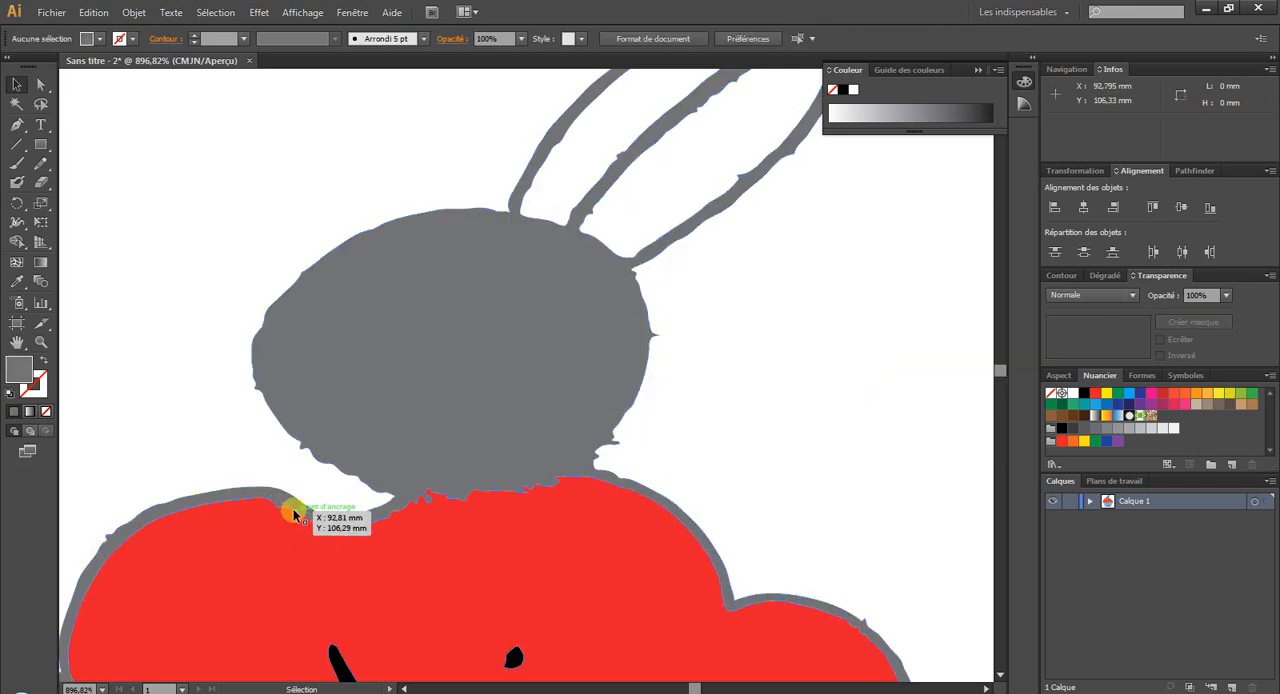
left_click_drag(400, 623, 460, 543)
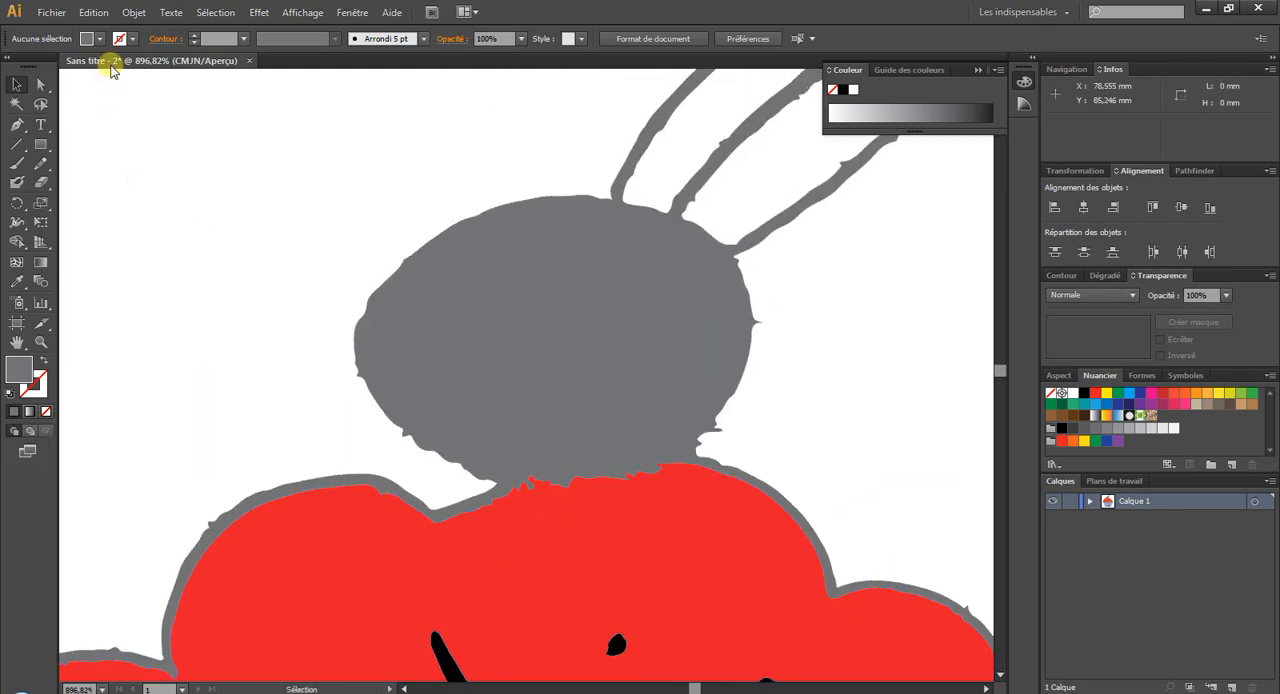
left_click(94, 12)
left_click(110, 31)
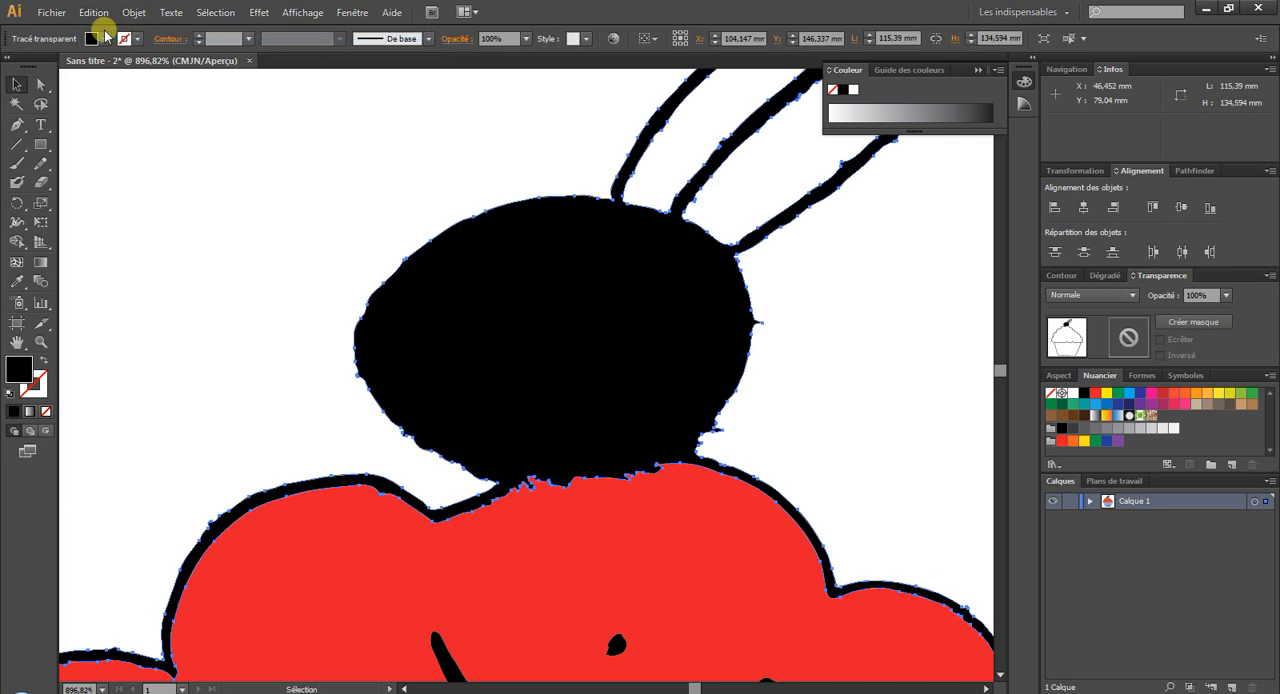
left_click(781, 358)
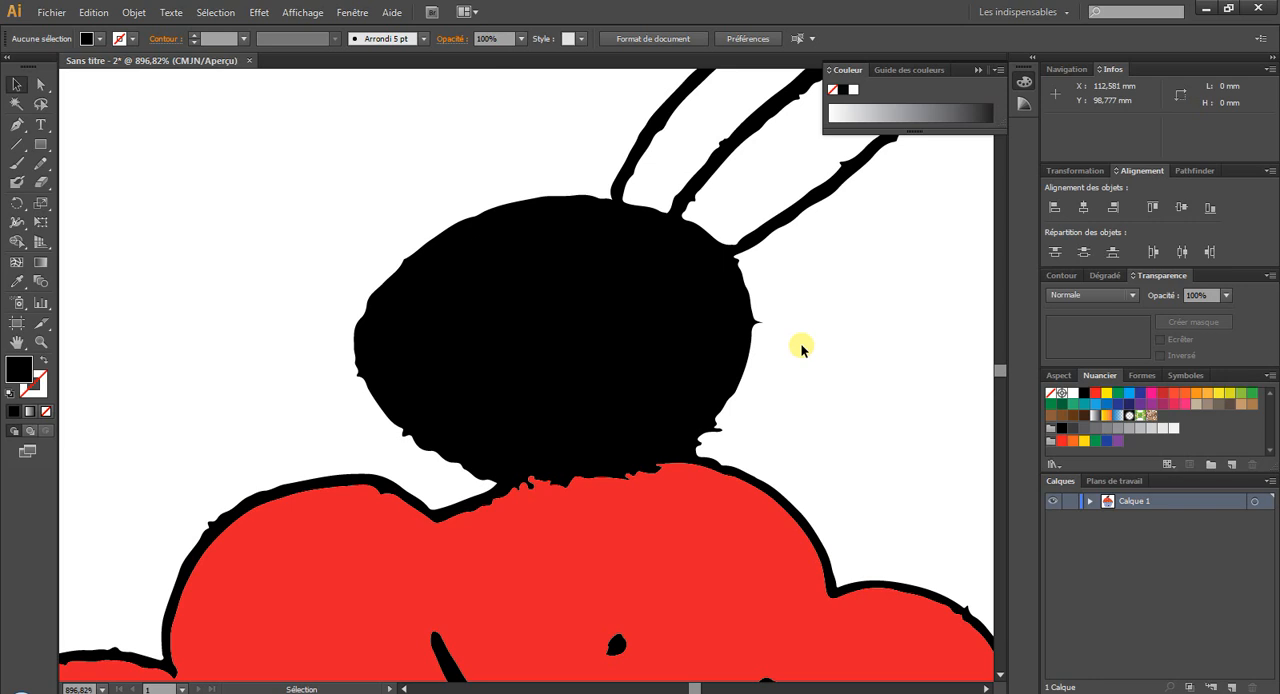
Draw a closed Pen polygon about 16 mm wide and 10 mm high inside the black cherry.
left_click(17, 124)
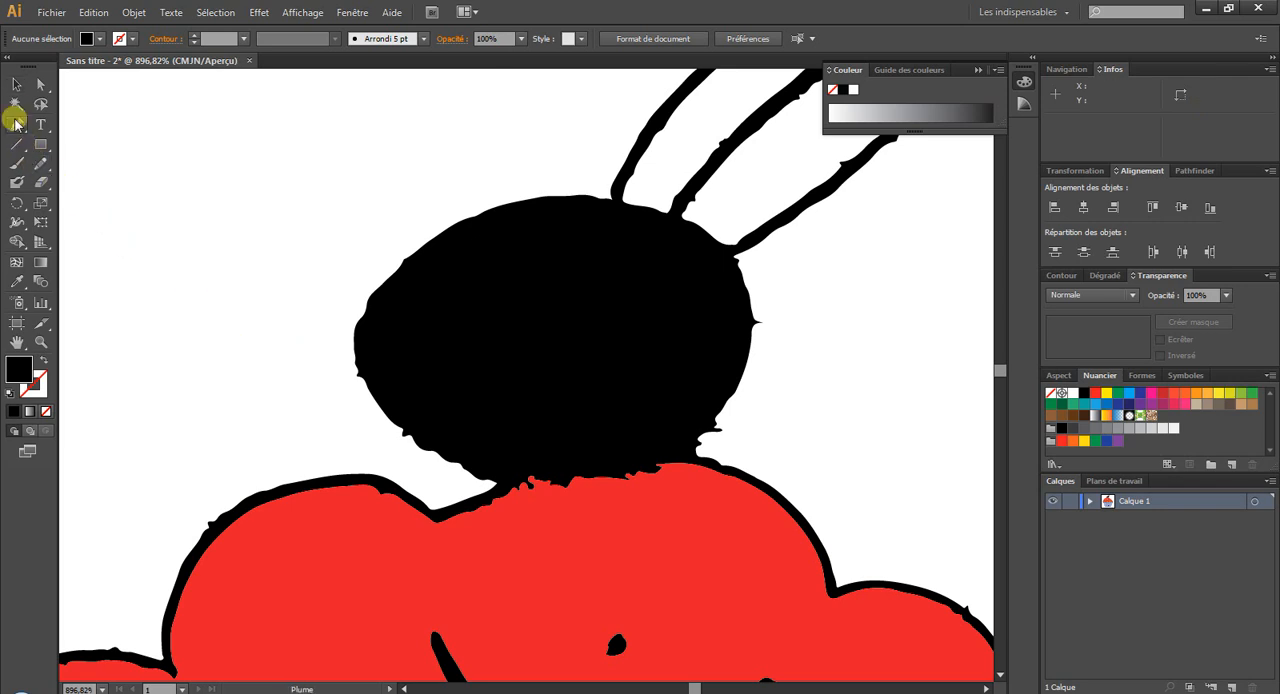
left_click(377, 331)
left_click(415, 283)
left_click(490, 252)
left_click(594, 246)
left_click(663, 255)
left_click(703, 297)
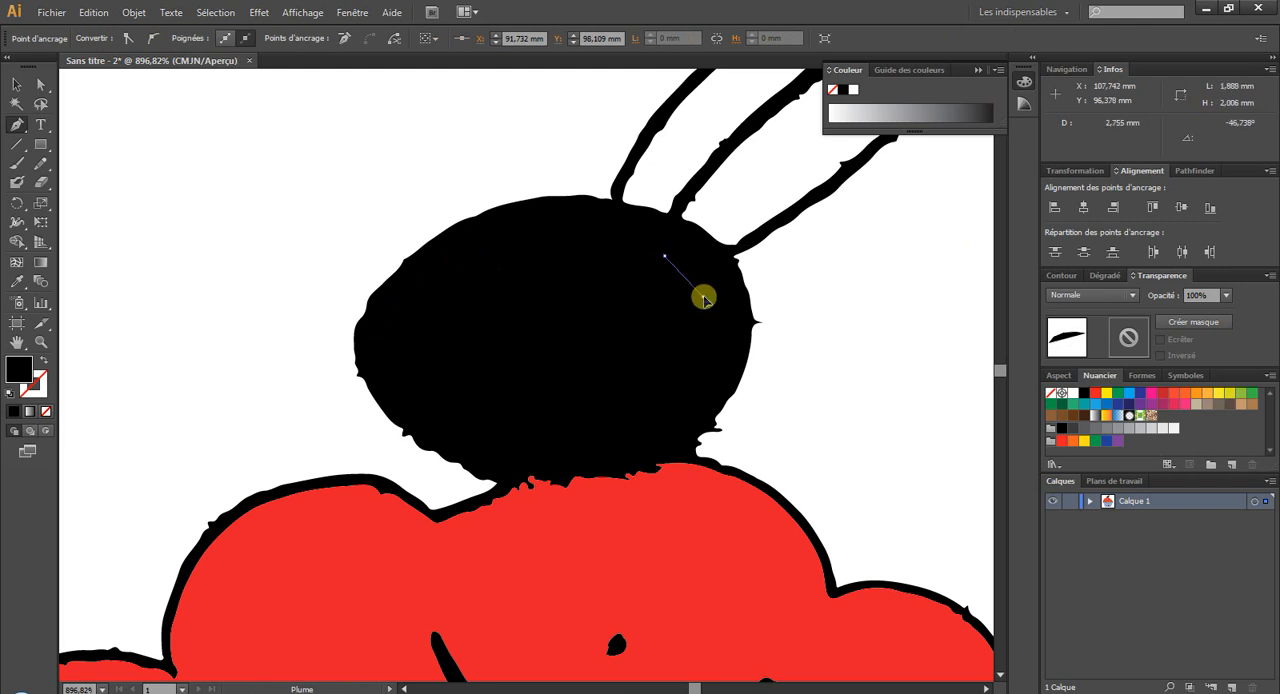
left_click(710, 346)
left_click(668, 420)
left_click(631, 442)
left_click(566, 442)
left_click(482, 435)
left_click(416, 396)
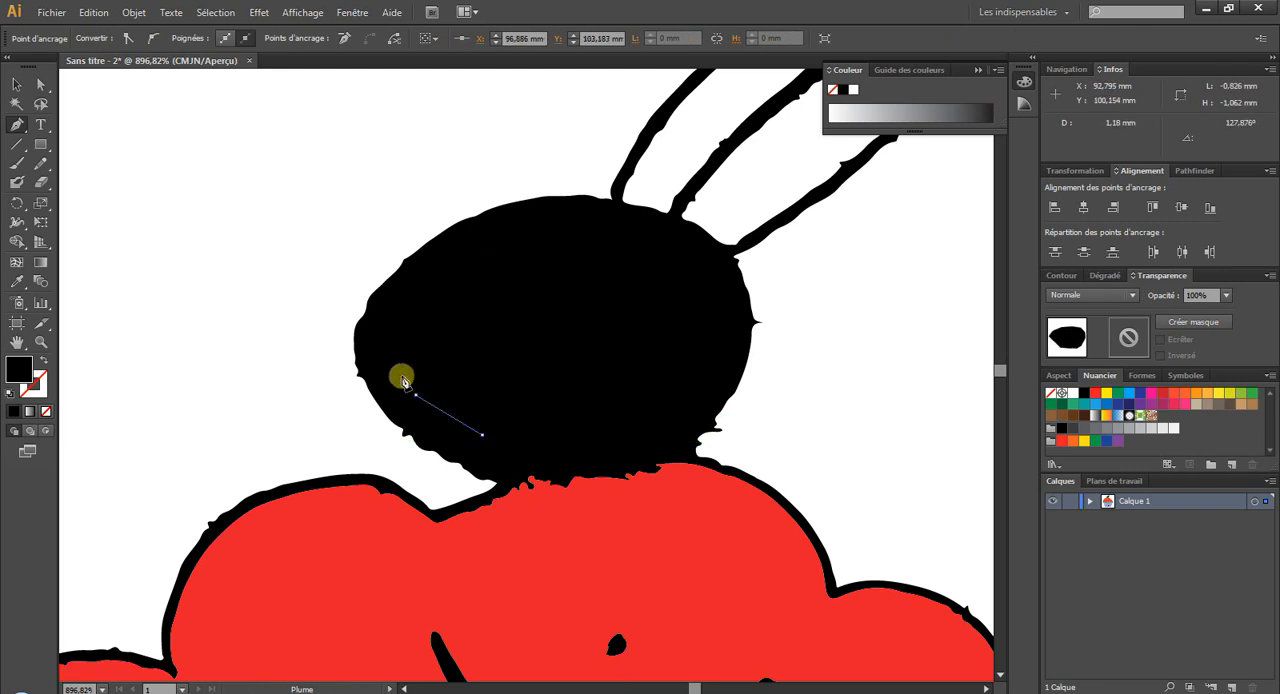
left_click(394, 358)
left_click(378, 332)
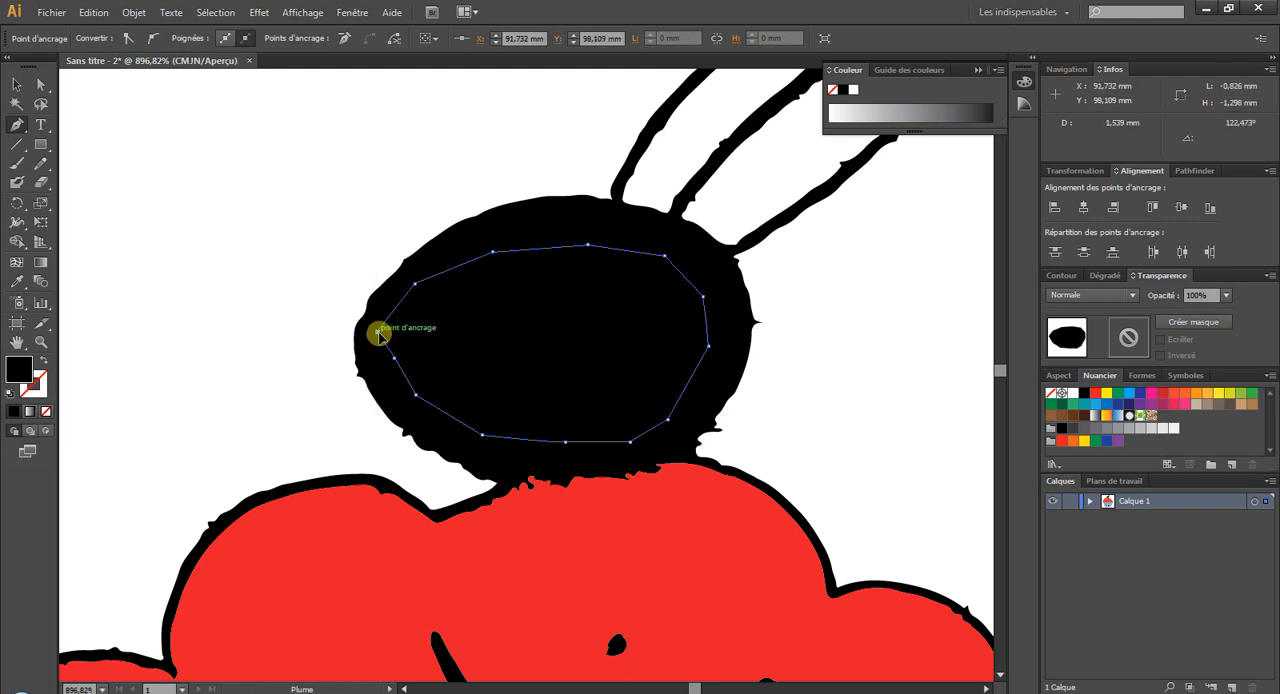
Fill the polygon inside the cherry with the red swatch and clear the selection.
left_click(17, 128)
left_click(17, 84)
left_click(549, 357)
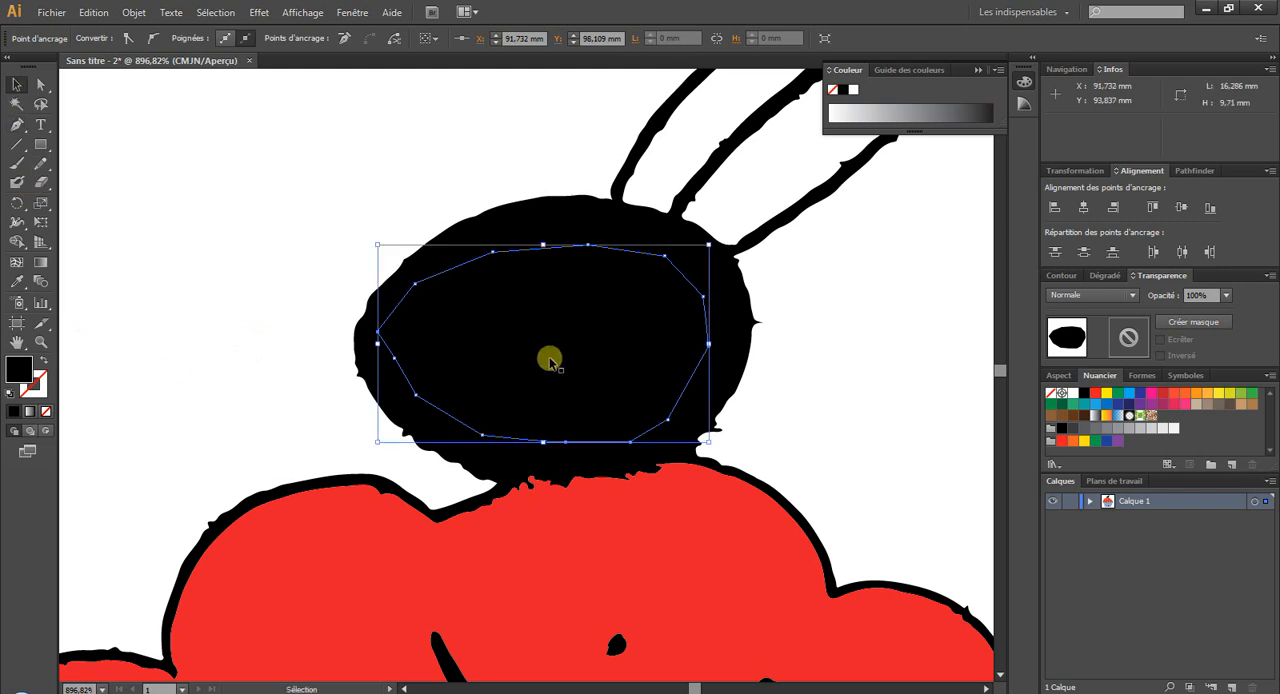
double_click(18, 370)
left_click(737, 312)
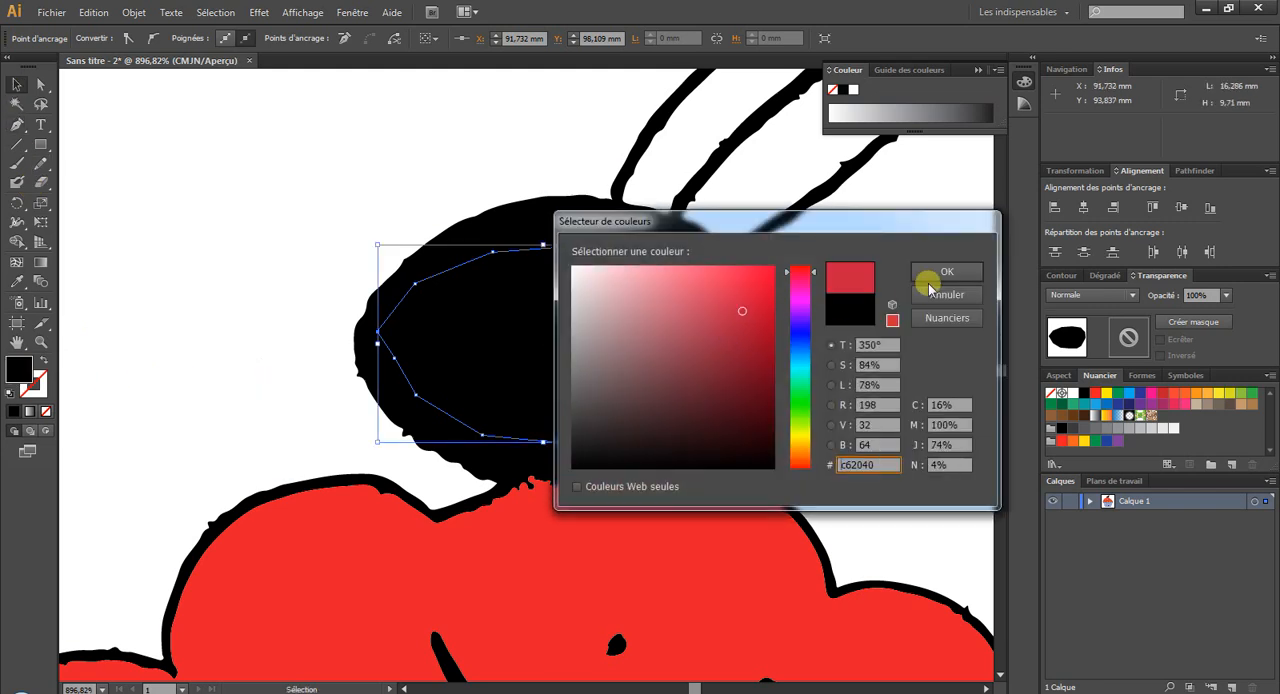
left_click(930, 280)
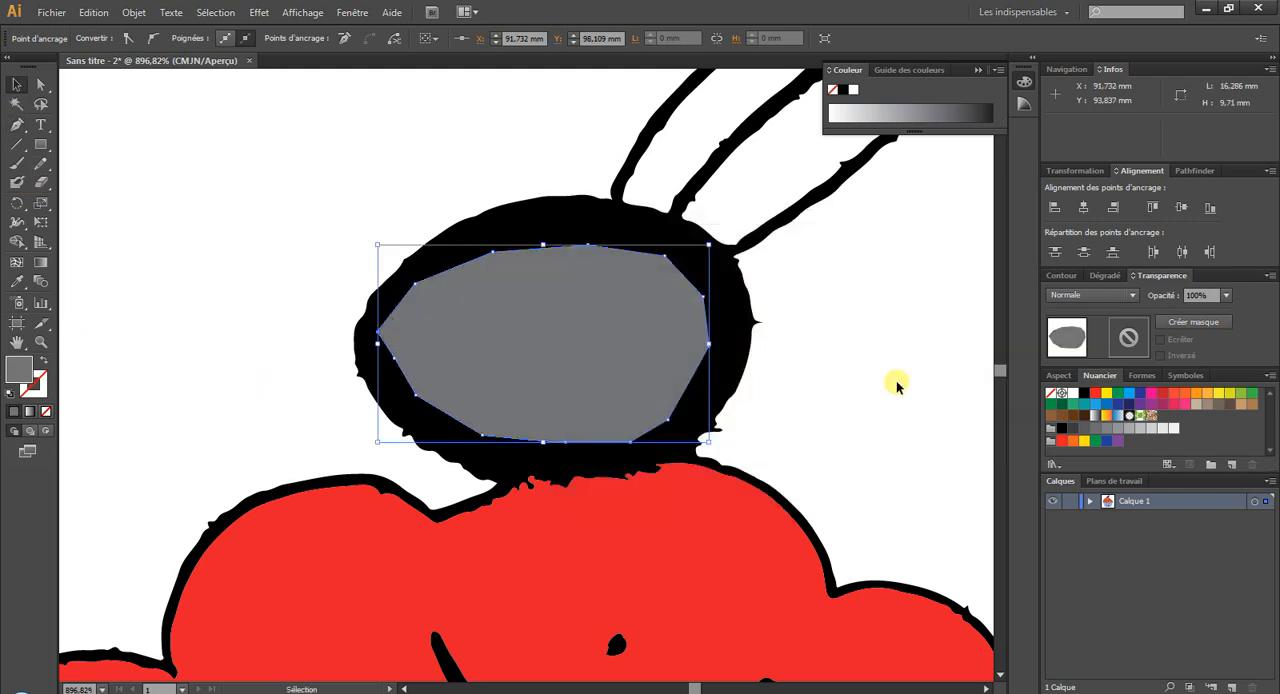
left_click(1095, 392)
left_click(878, 418)
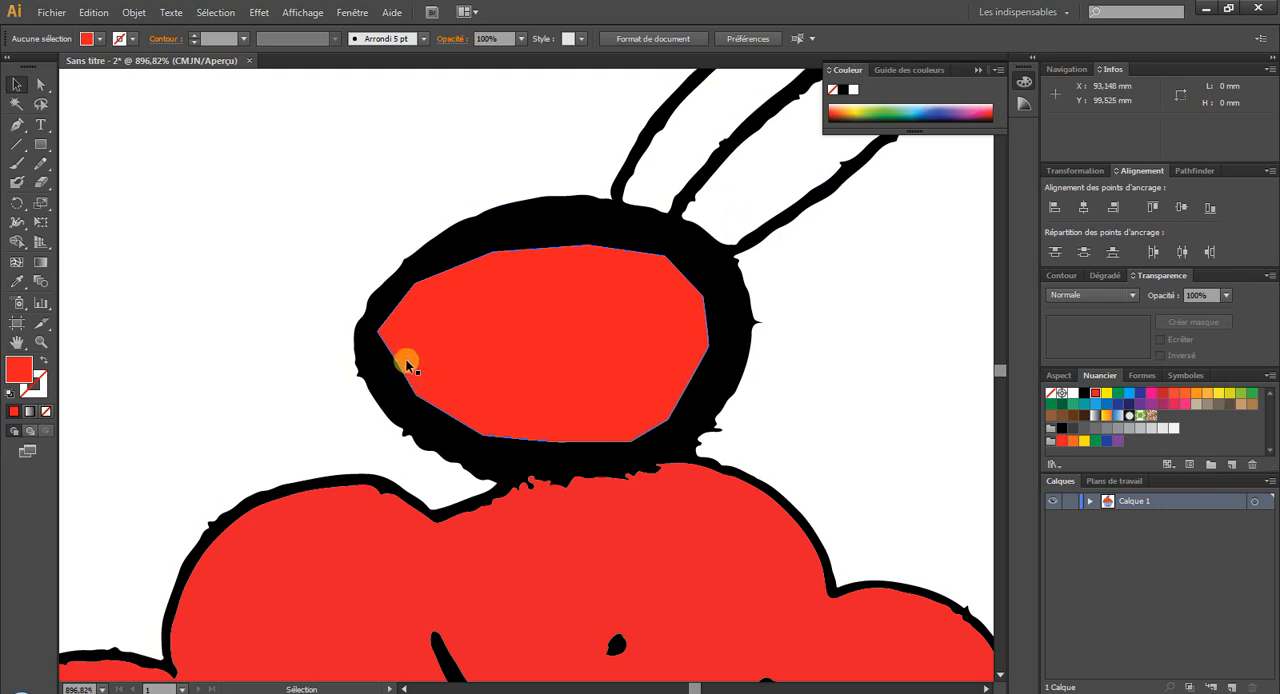
Delete the red polygon from the cherry and return to the whole cupcake at 100%.
left_click(479, 330)
key("Delete")
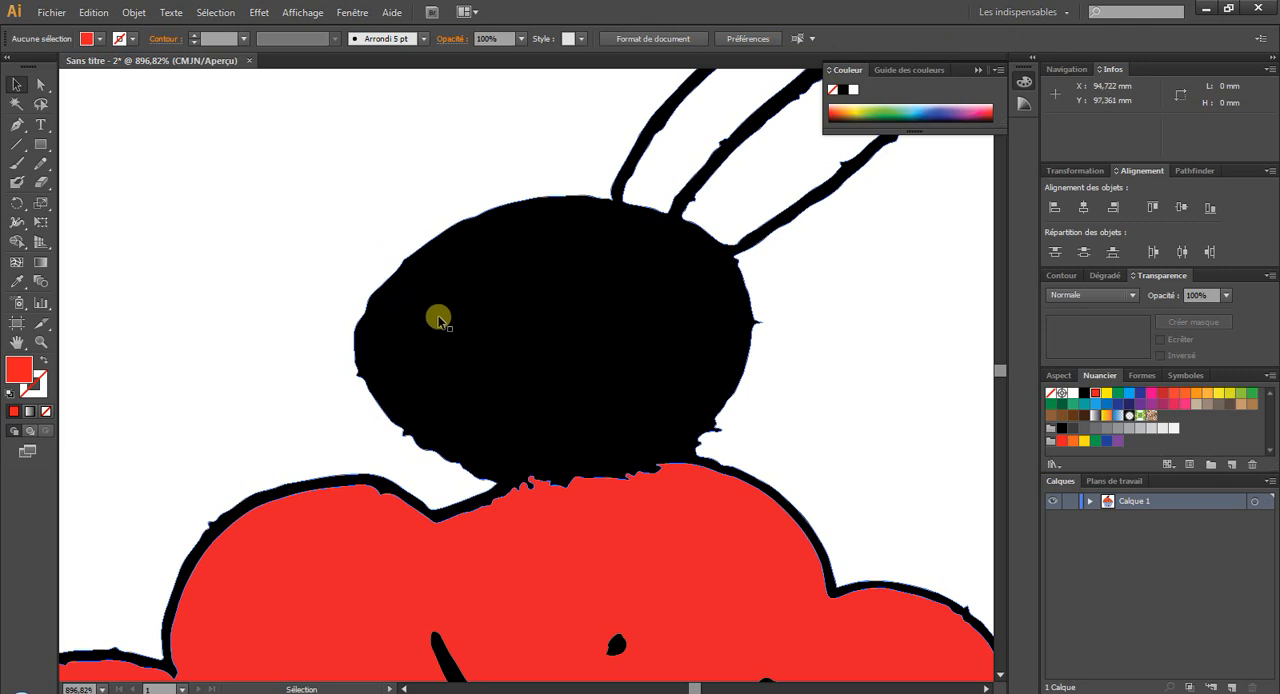
left_click(41, 339)
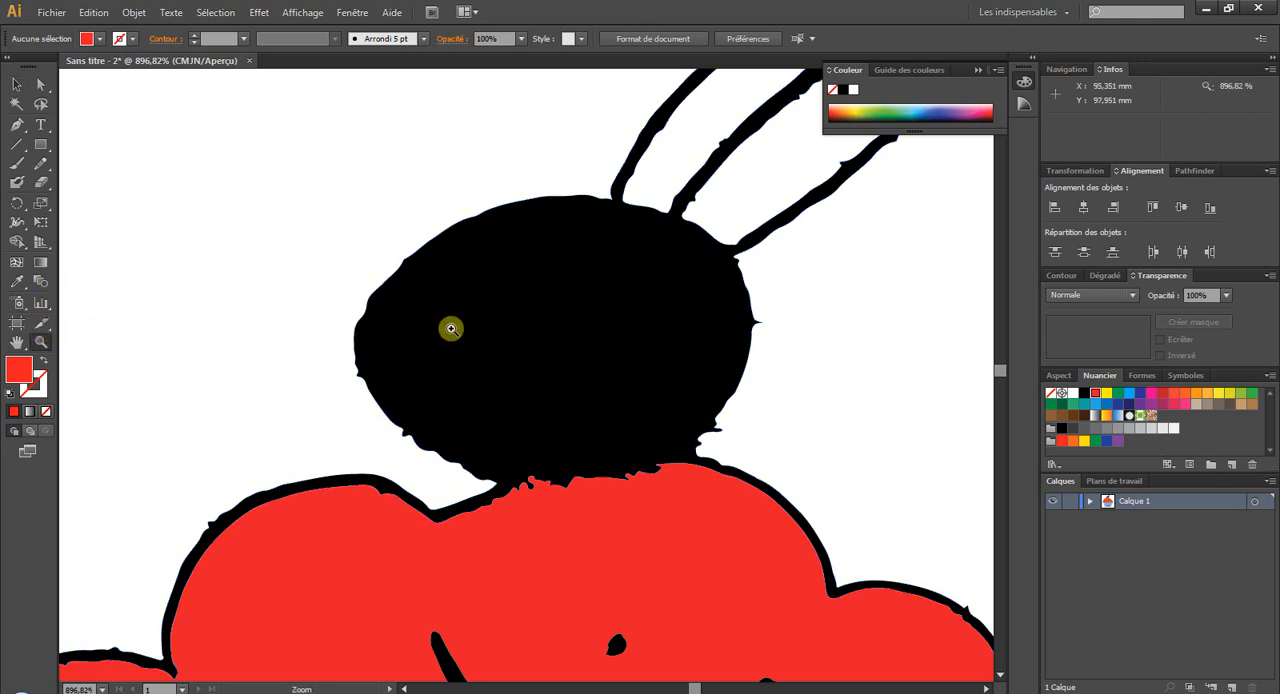
key("ctrl+1")
left_click(16, 84)
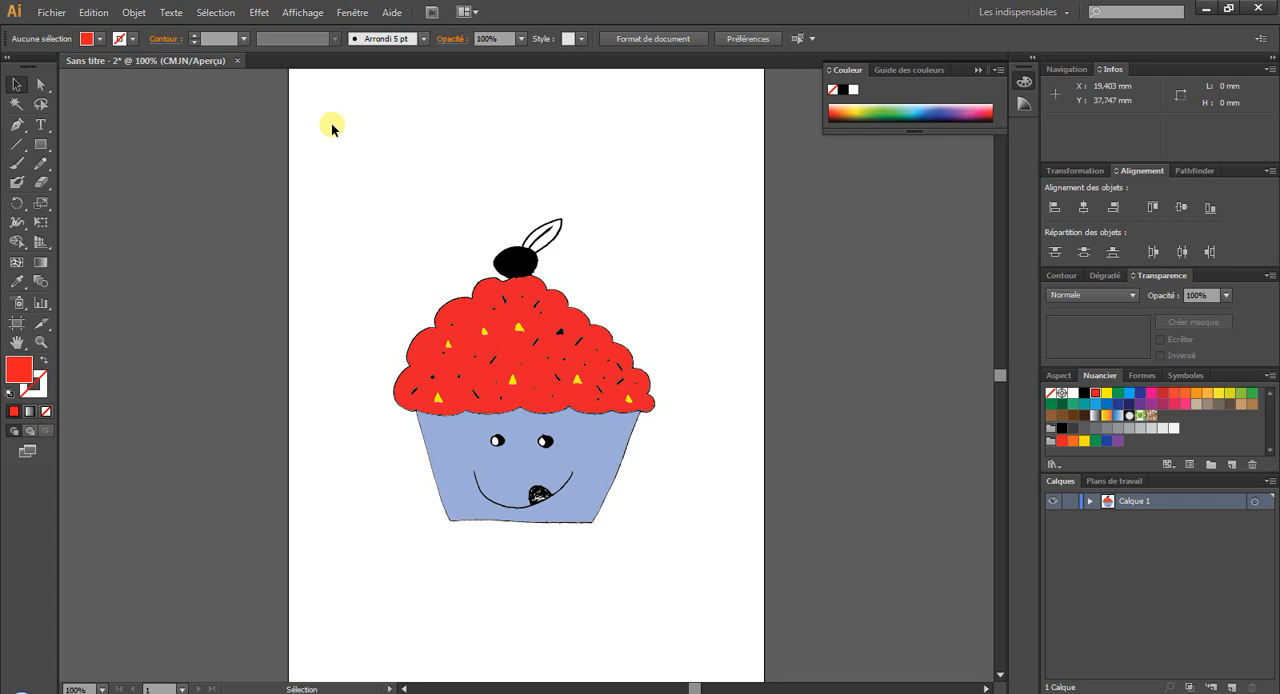
Open Photo.jpg and vectorize the portrait with the Photo haute fidélité Image Trace preset.
left_click(52, 12)
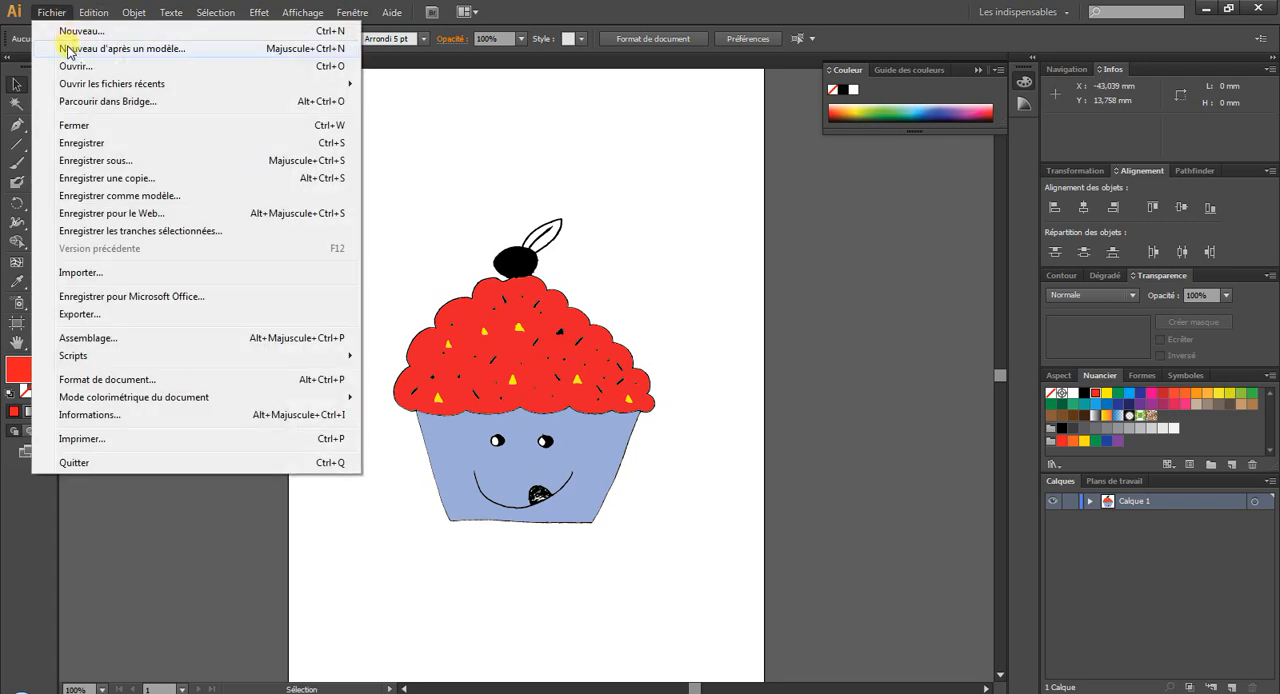
left_click(75, 66)
double_click(176, 206)
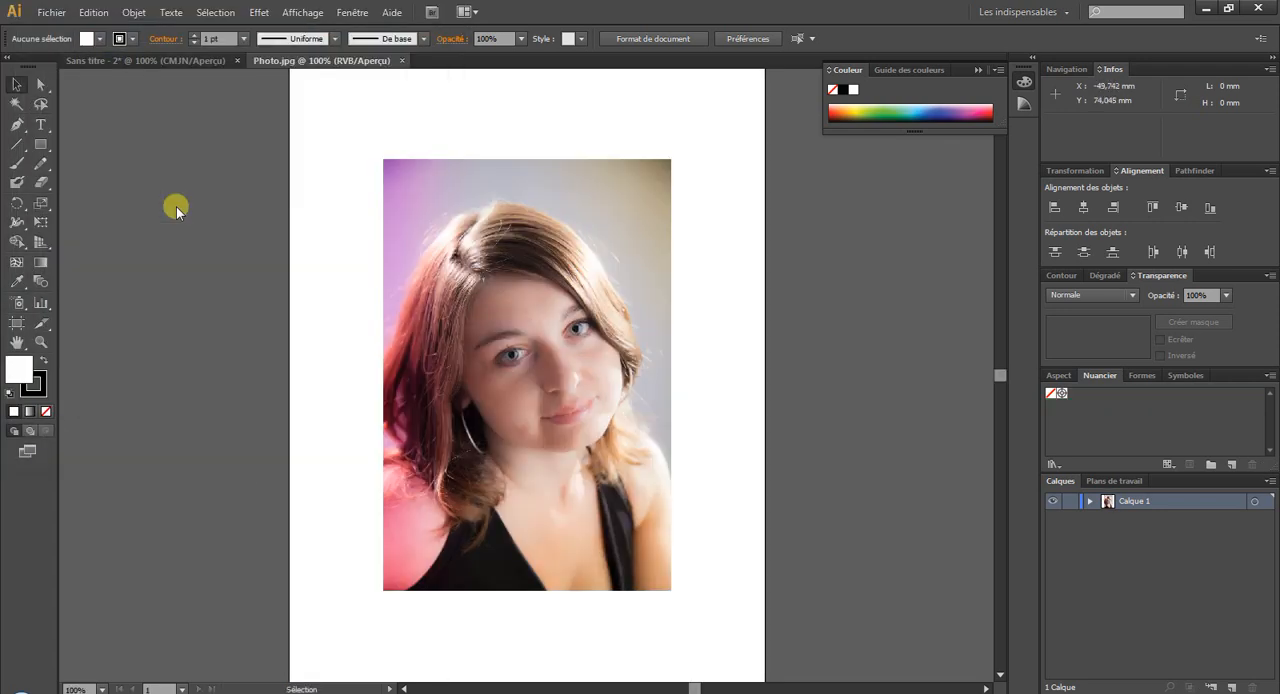
left_click(545, 312)
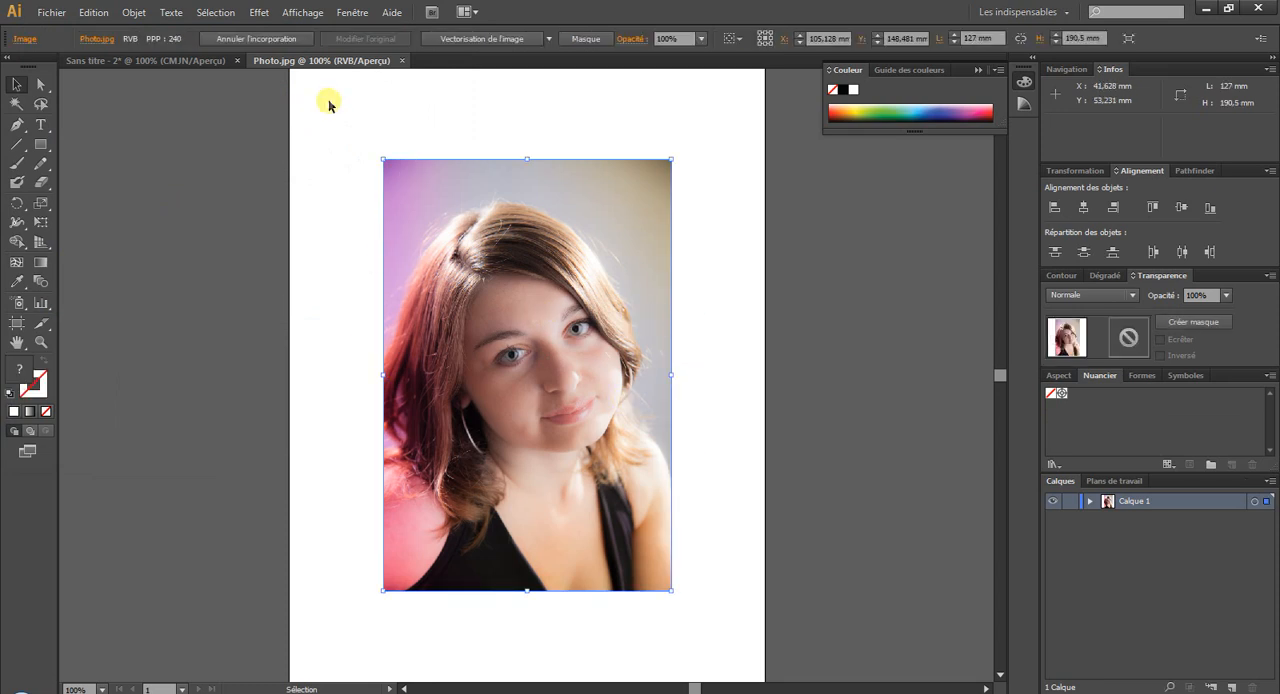
left_click(549, 38)
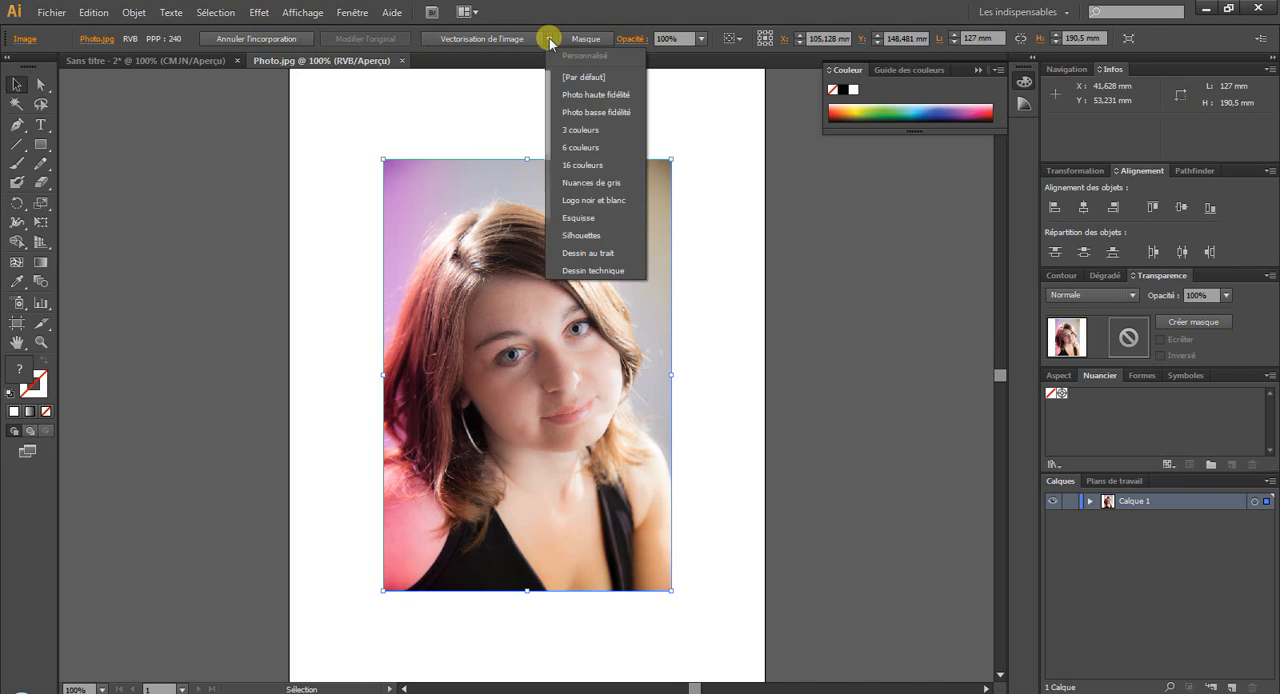
left_click(572, 96)
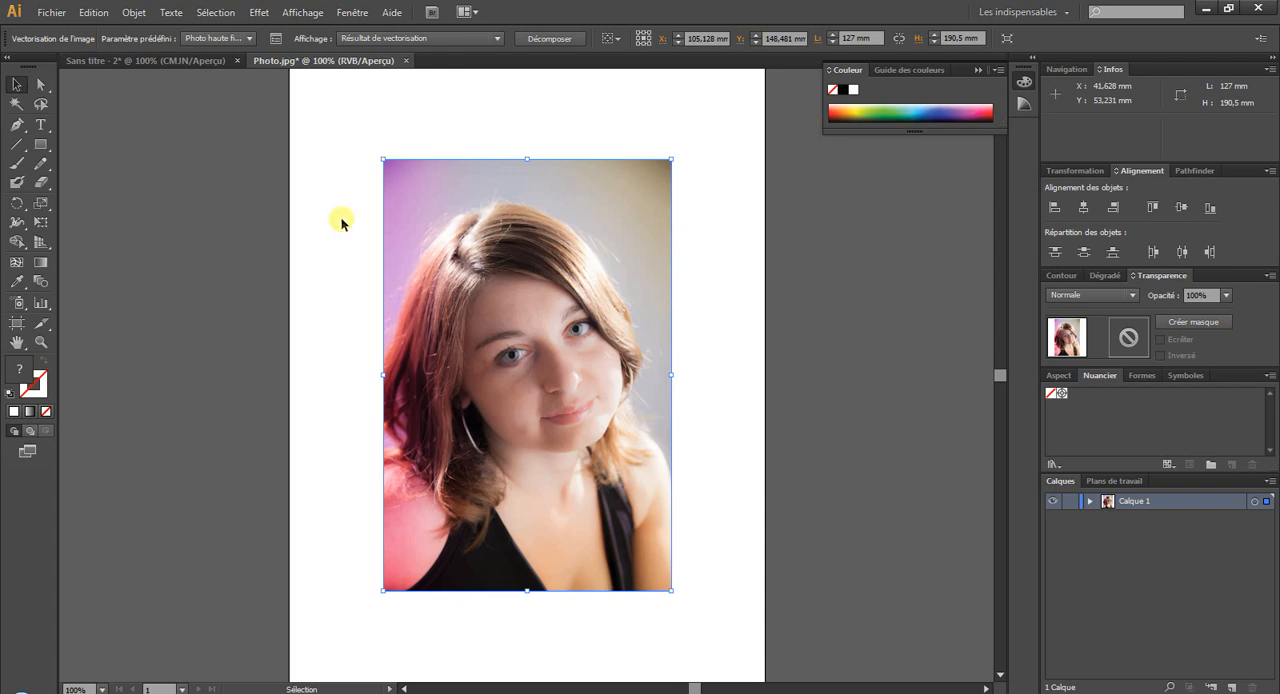
Examine the traced shapes around the eye in the vectorized portrait up close.
left_click(41, 341)
left_click_drag(441, 255, 634, 391)
left_click_drag(289, 399, 457, 572)
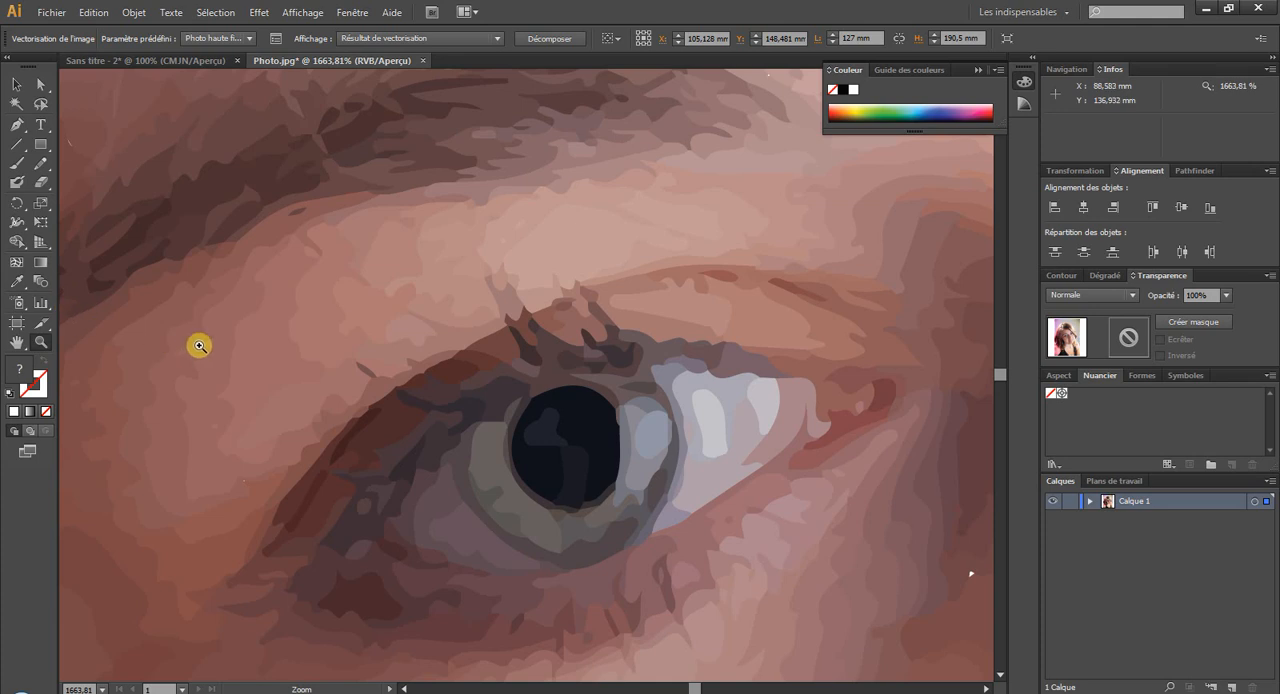
key("ctrl+1")
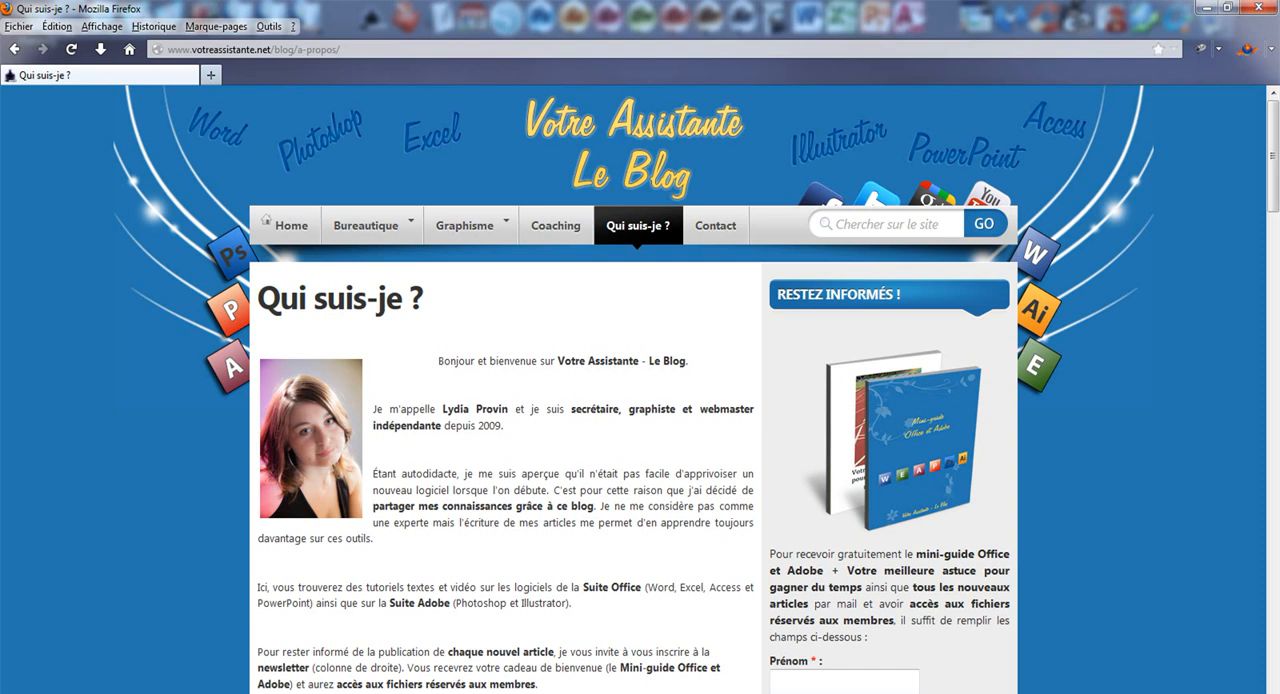
Review the newsletter sign-up form on the blog's "Qui suis-je ?" page in Firefox.
scroll(848, 487, "down", 2)
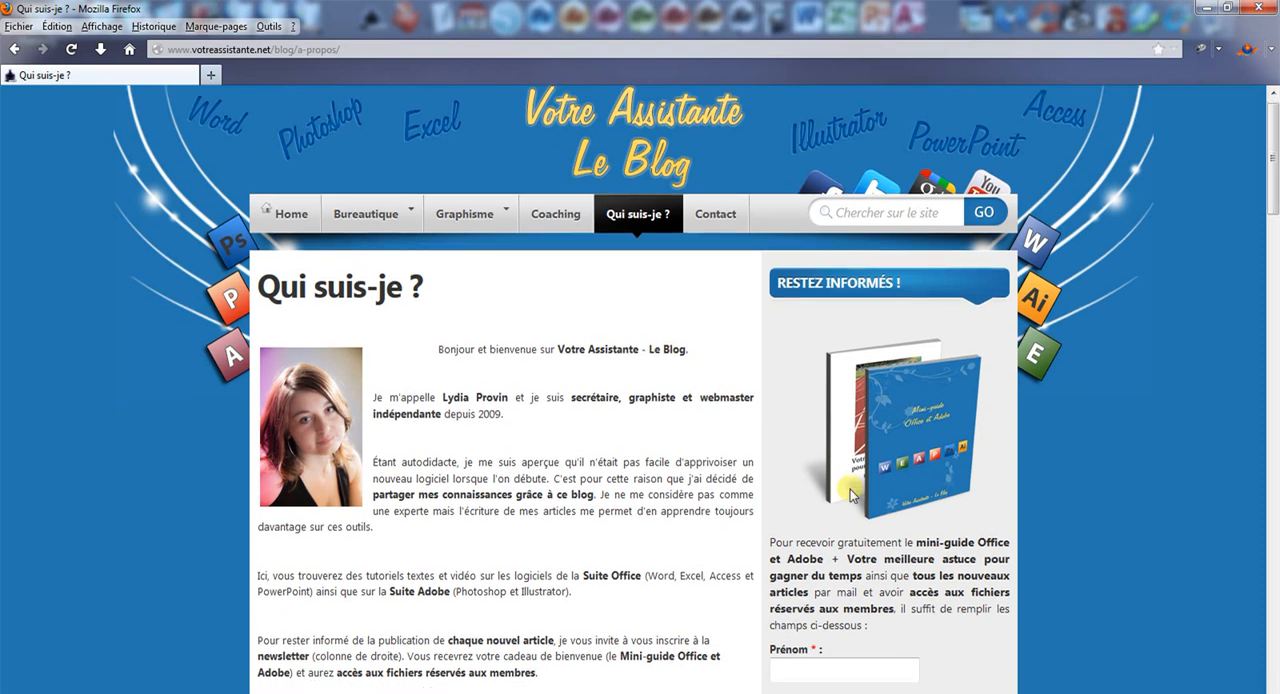
left_click(829, 591)
left_click(822, 637)
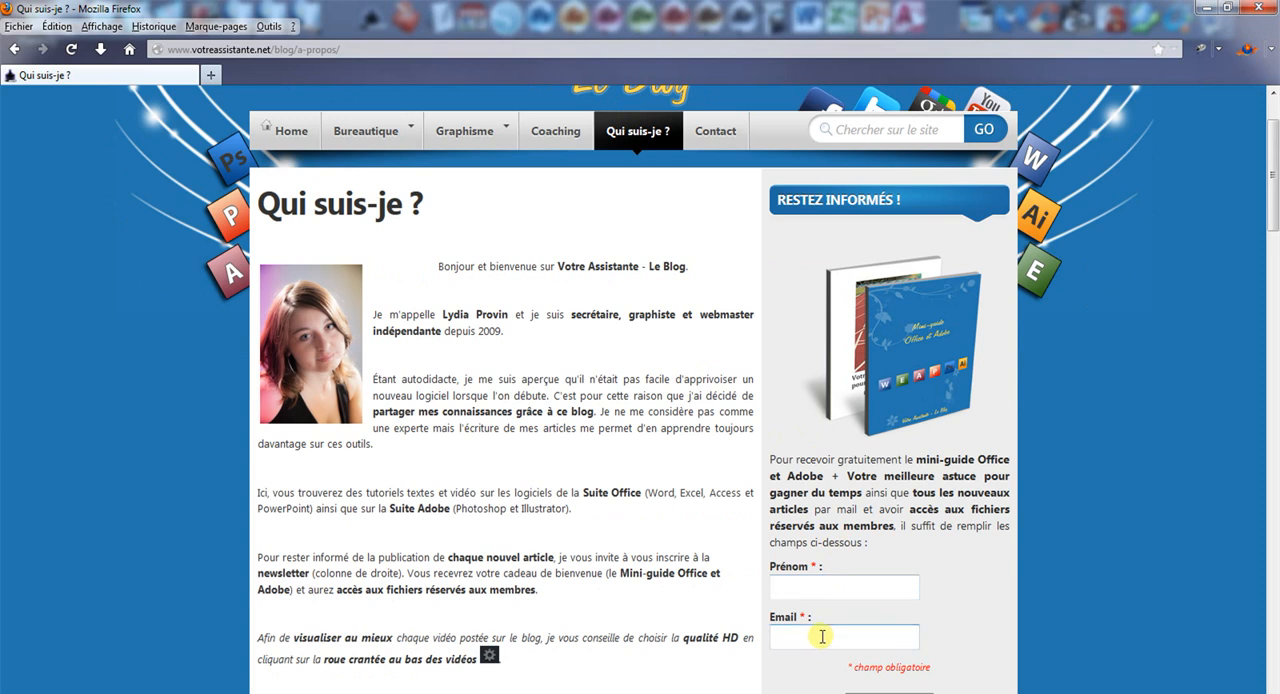
scroll(860, 636, "down", 2)
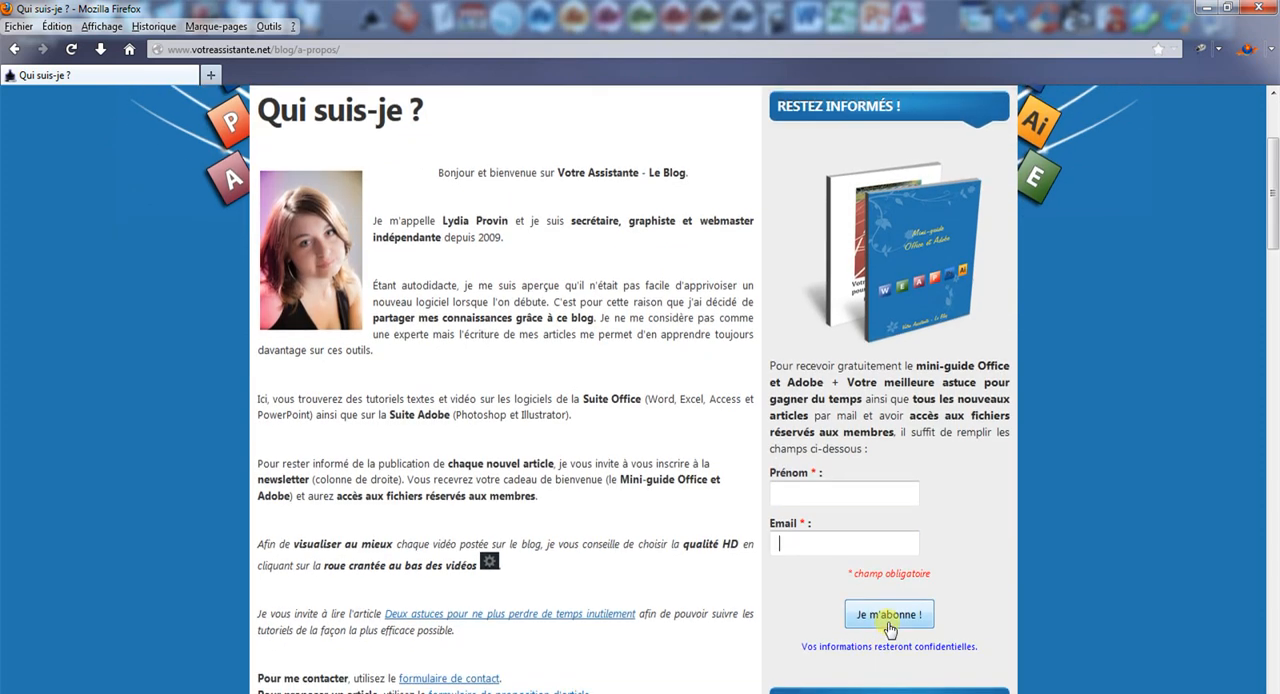
scroll(885, 630, "up", 4)
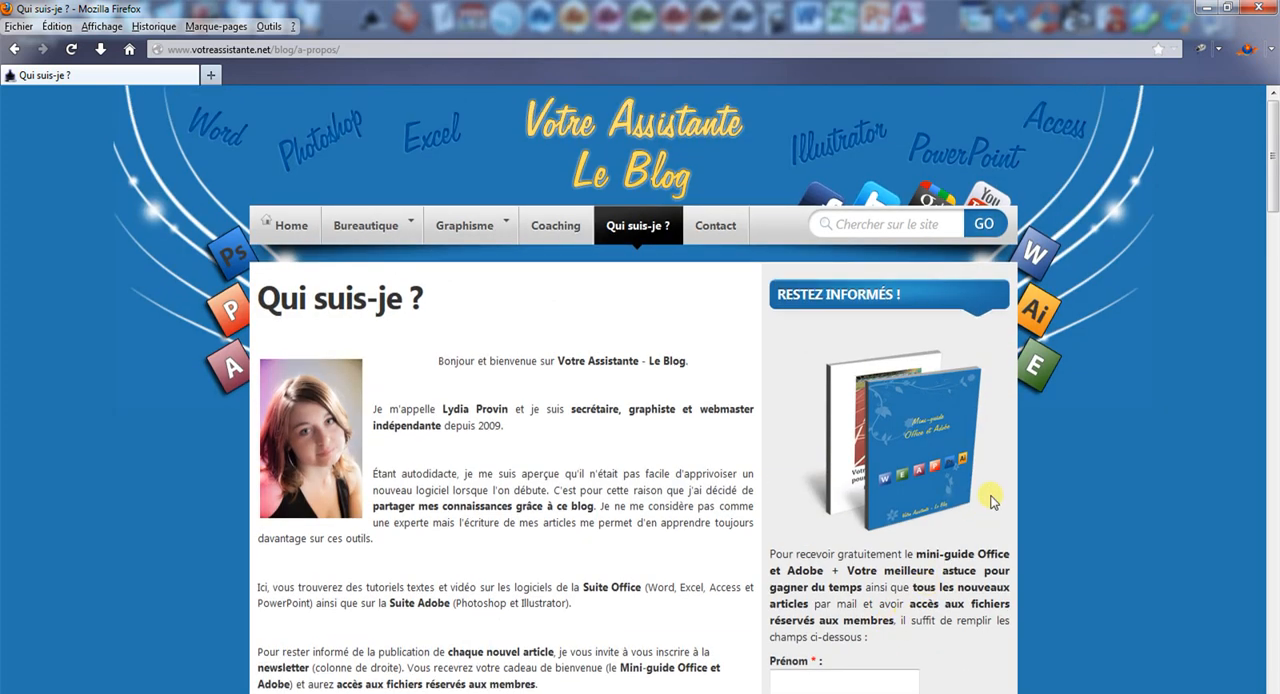